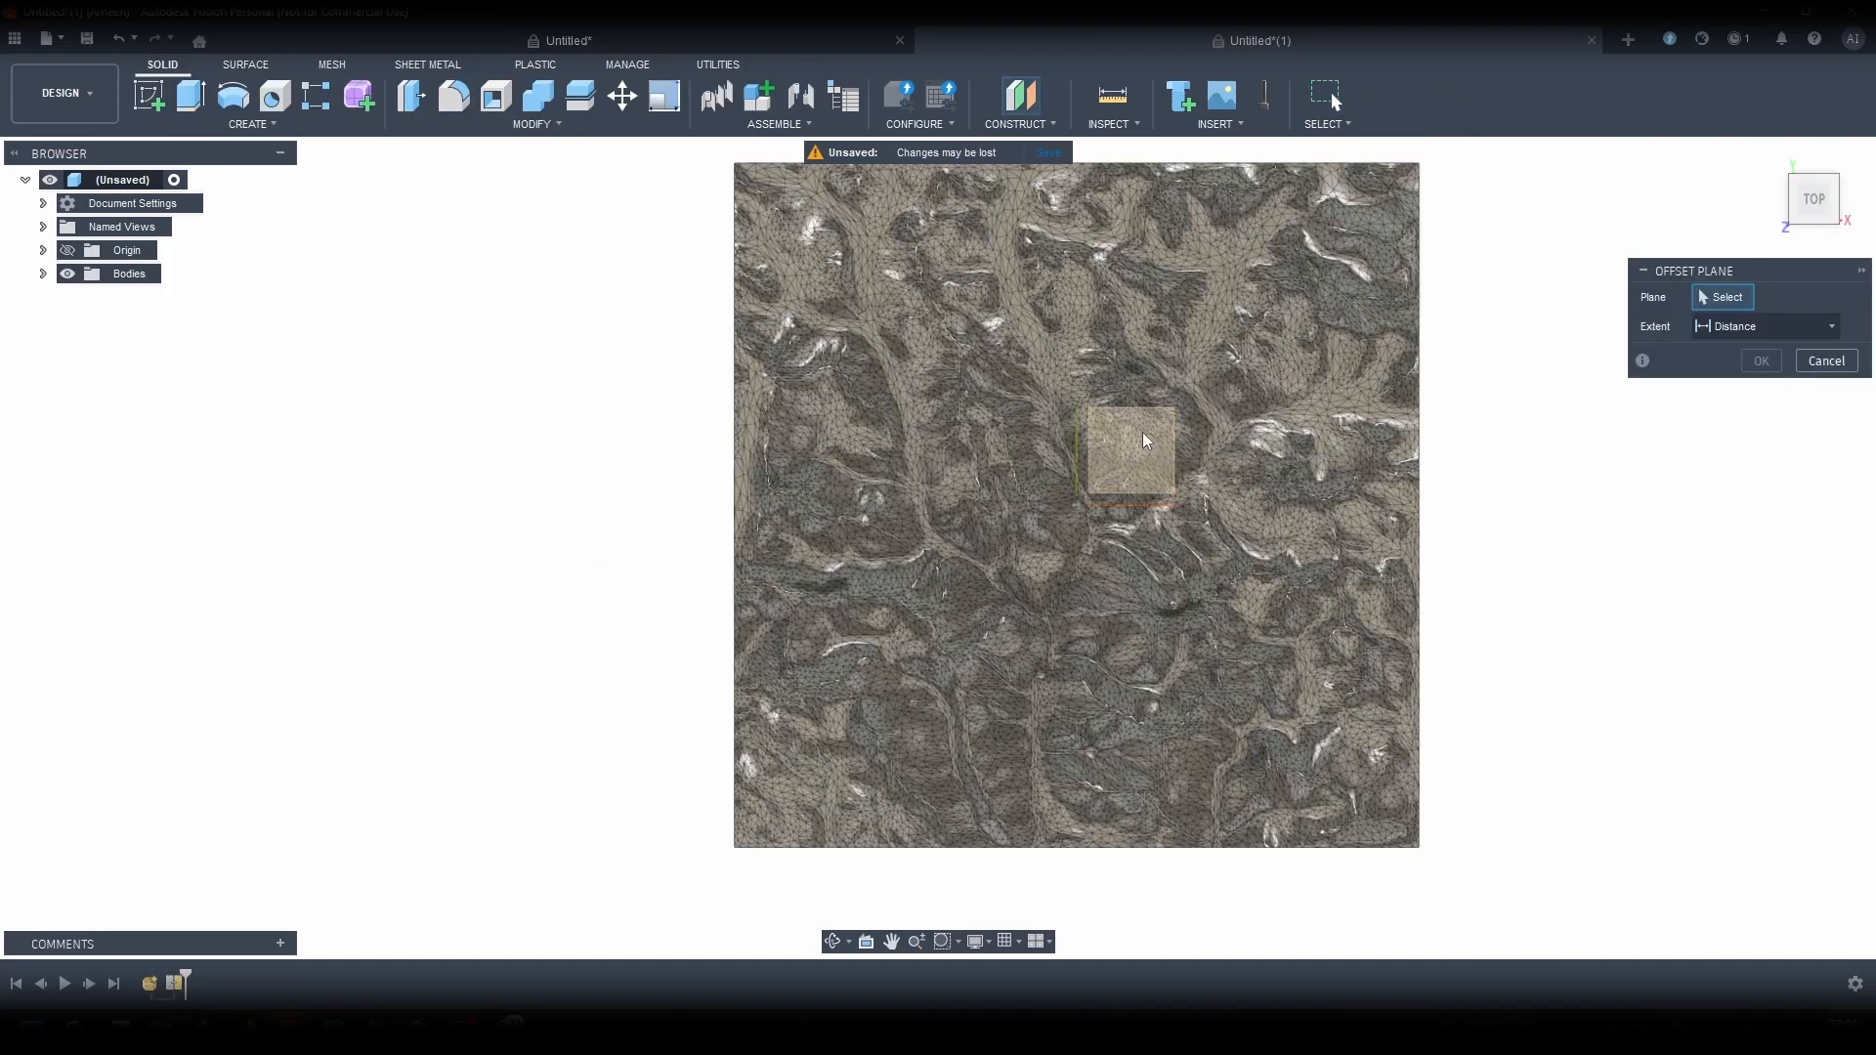
Step: Create a construction plane offset 20 mm above the XY plane, over the terrain mesh
{"action": "left_click", "coordinate": [1143, 438]}
{"action": "left_click", "coordinate": [1813, 224]}
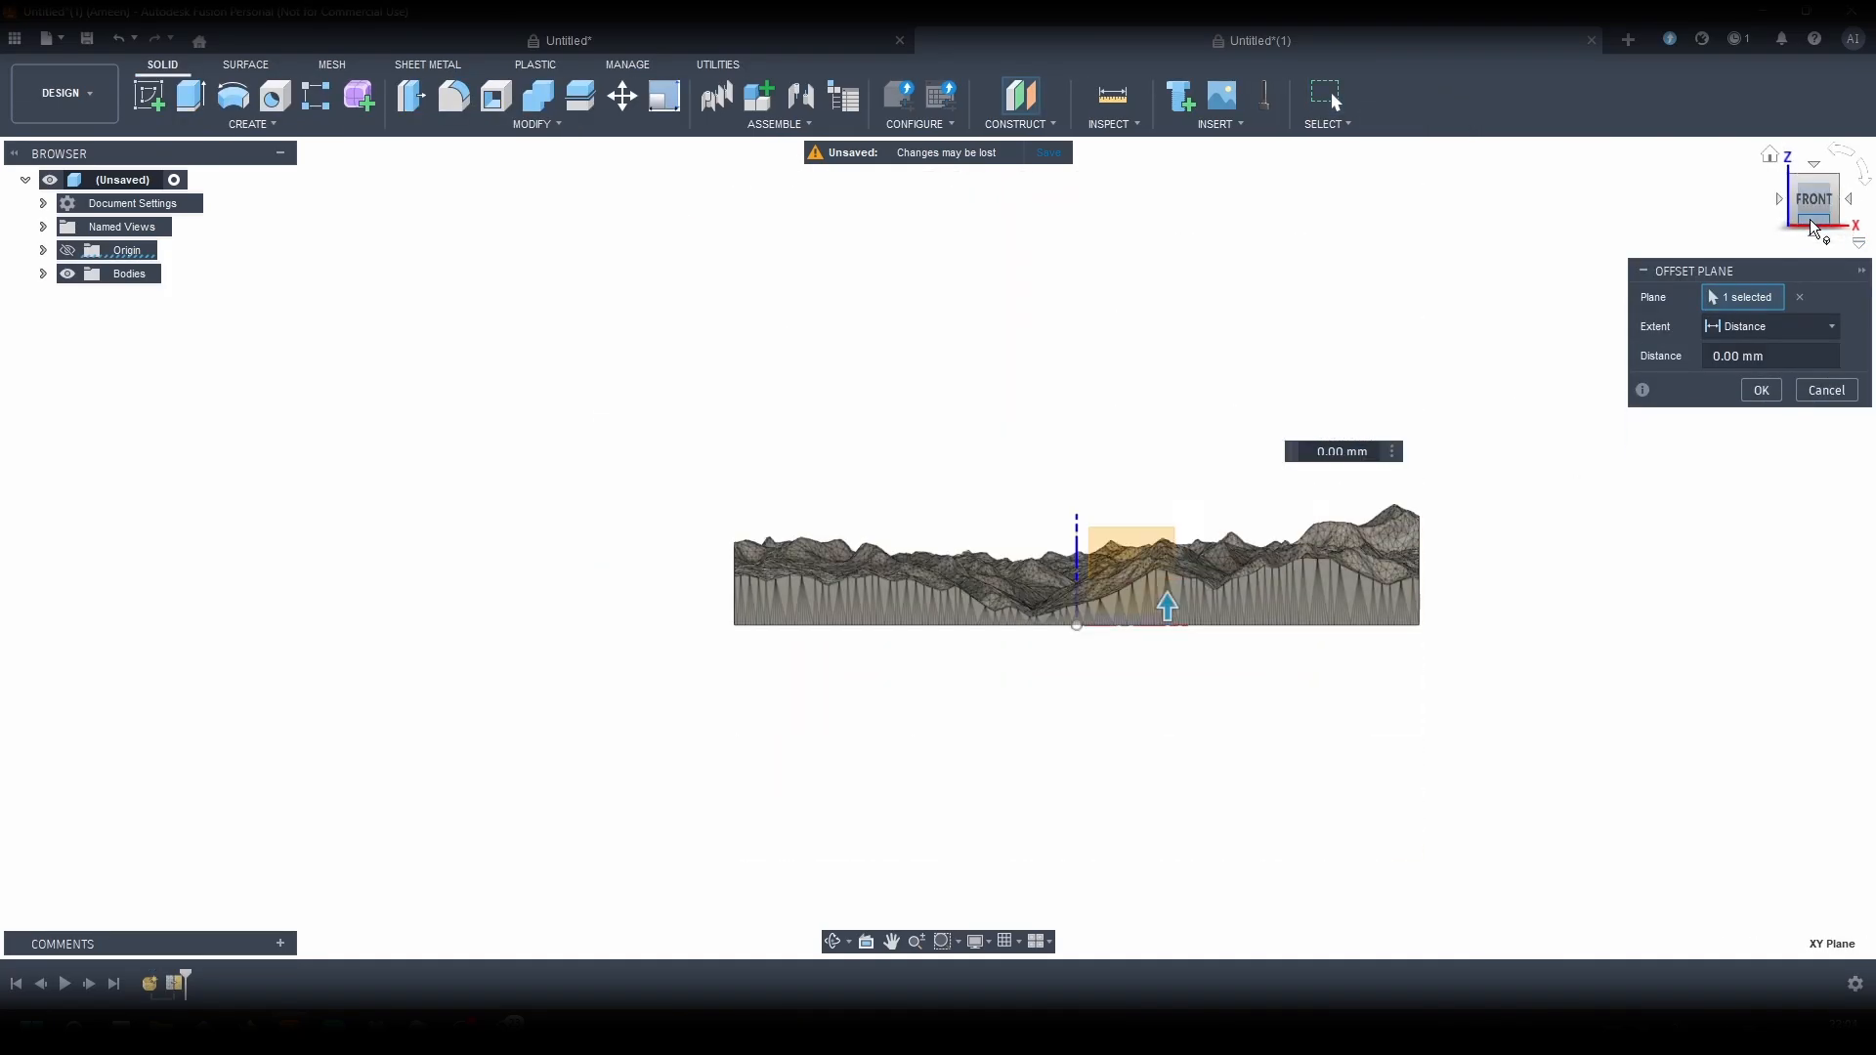
{"action": "left_click_drag", "start_coordinate": [1168, 598], "coordinate": [1189, 454]}
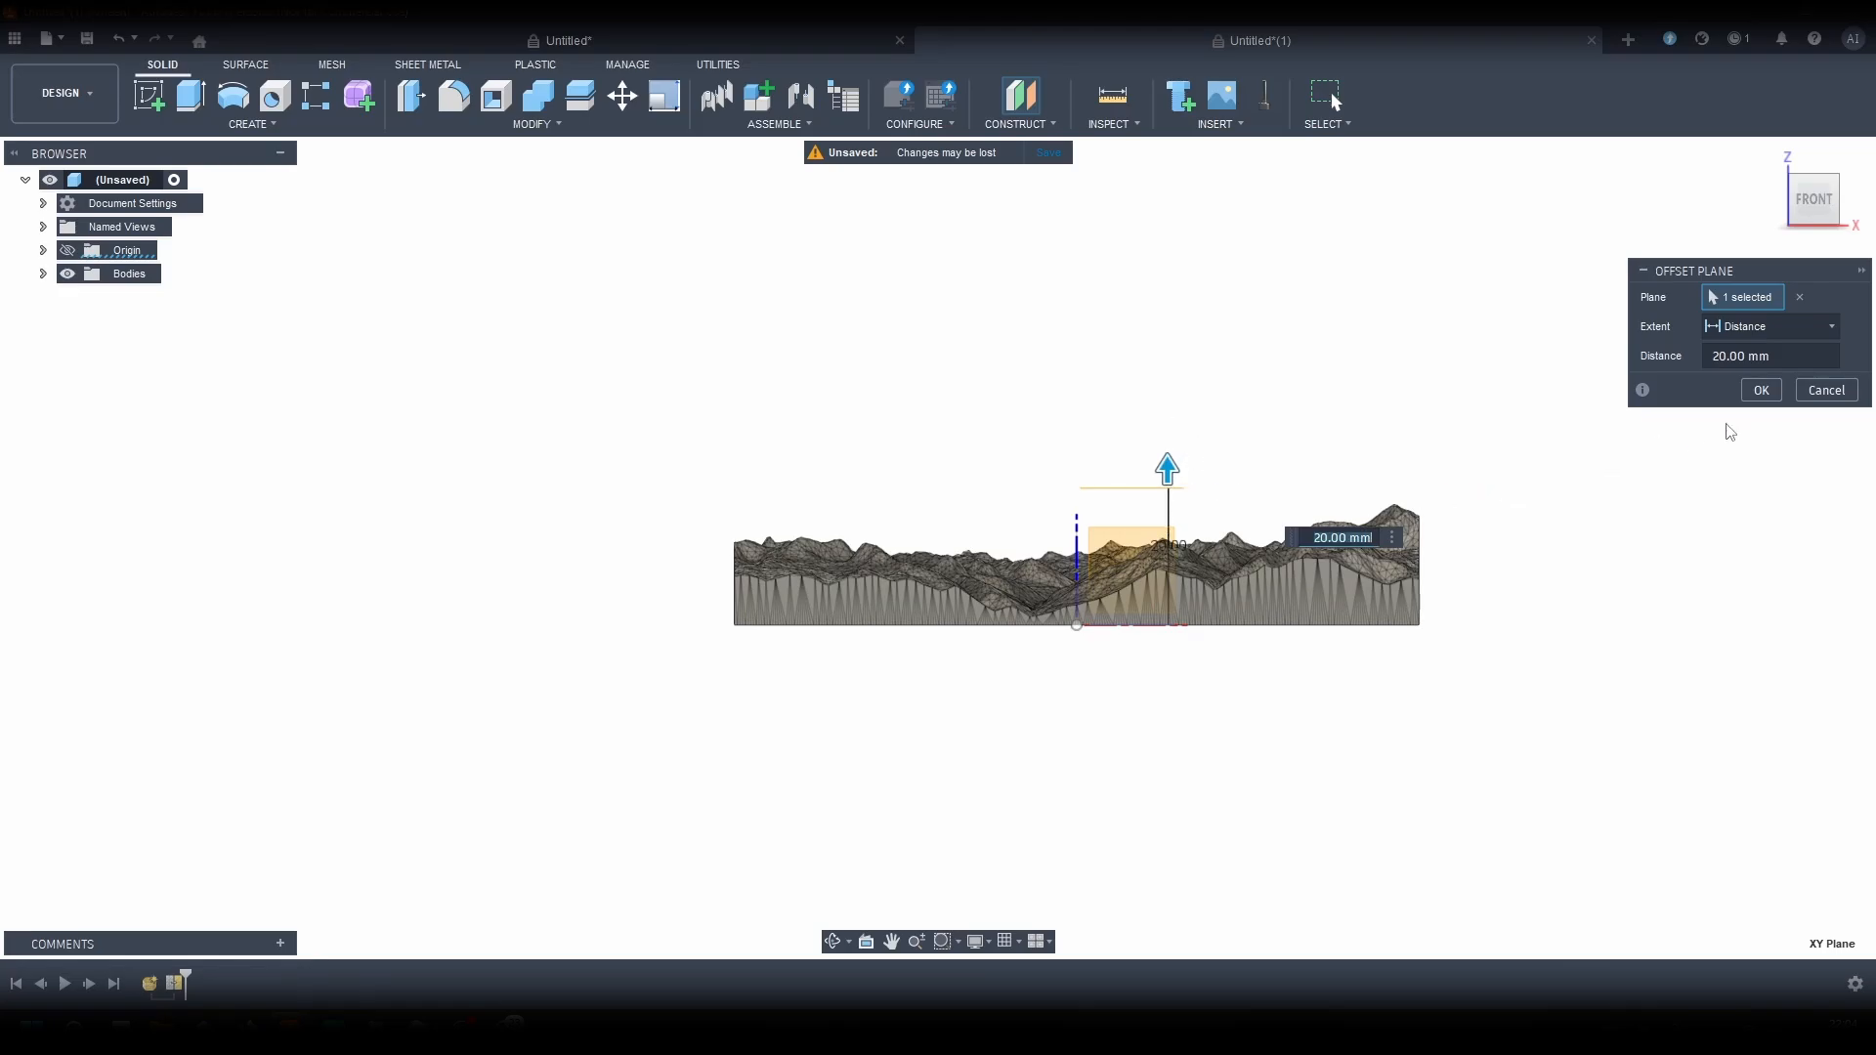
{"action": "left_click", "coordinate": [1764, 388]}
Step: Start a sketch on the offset plane and bring up the 3d preview trek.png image as route reference
{"action": "left_click", "coordinate": [1817, 208]}
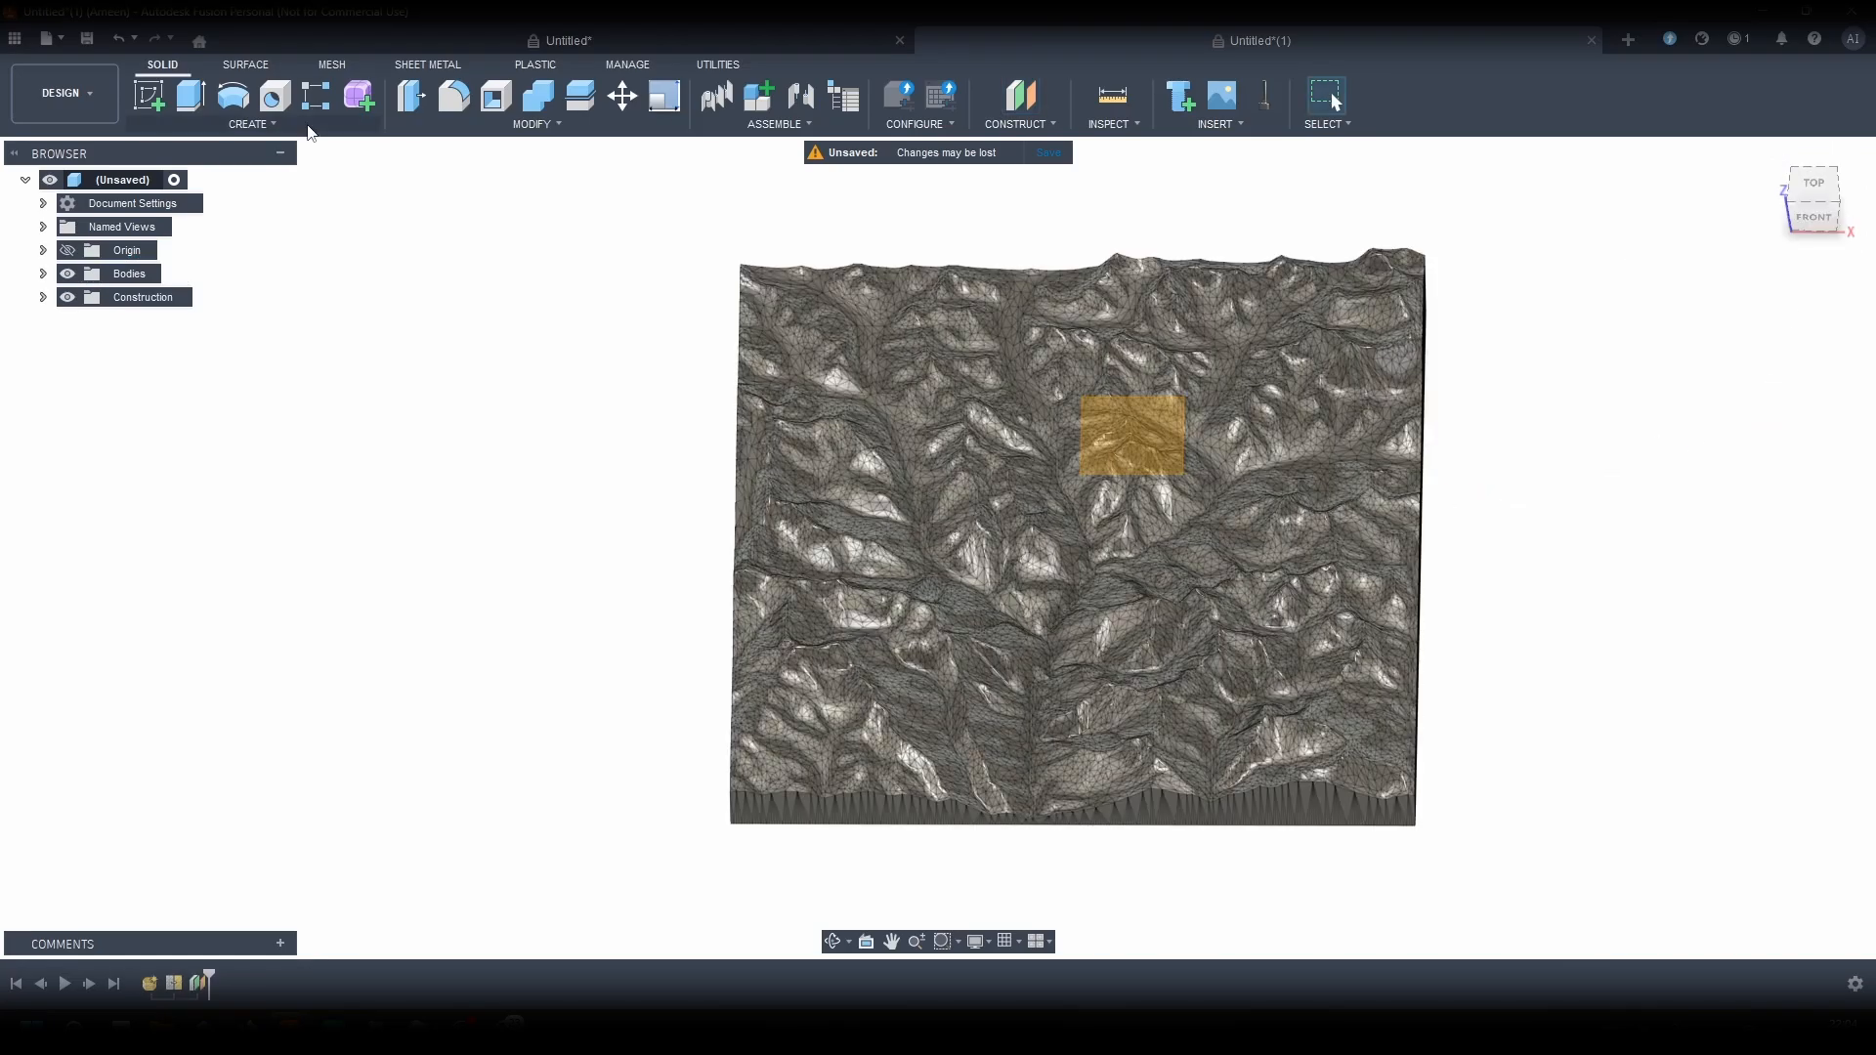
{"action": "left_click", "coordinate": [148, 95]}
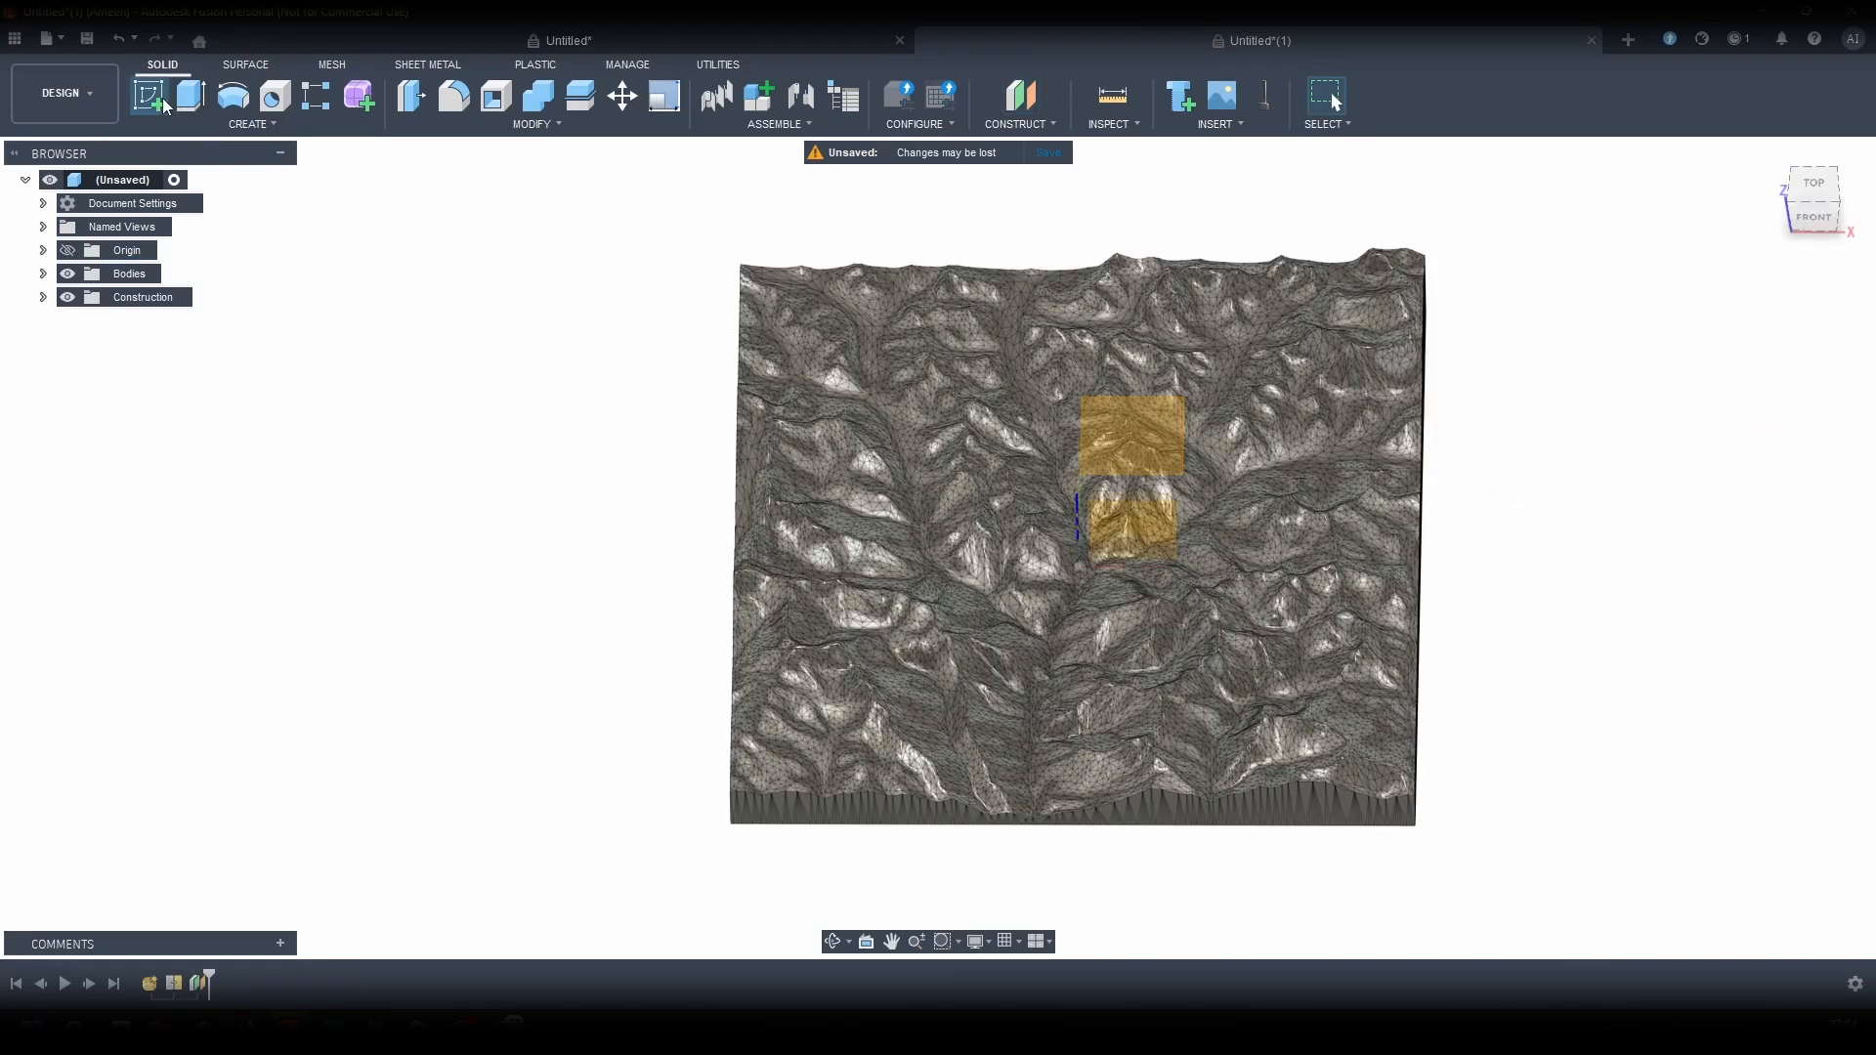
{"action": "left_click", "coordinate": [1128, 412]}
{"action": "key", "text": "alt+Tab"}
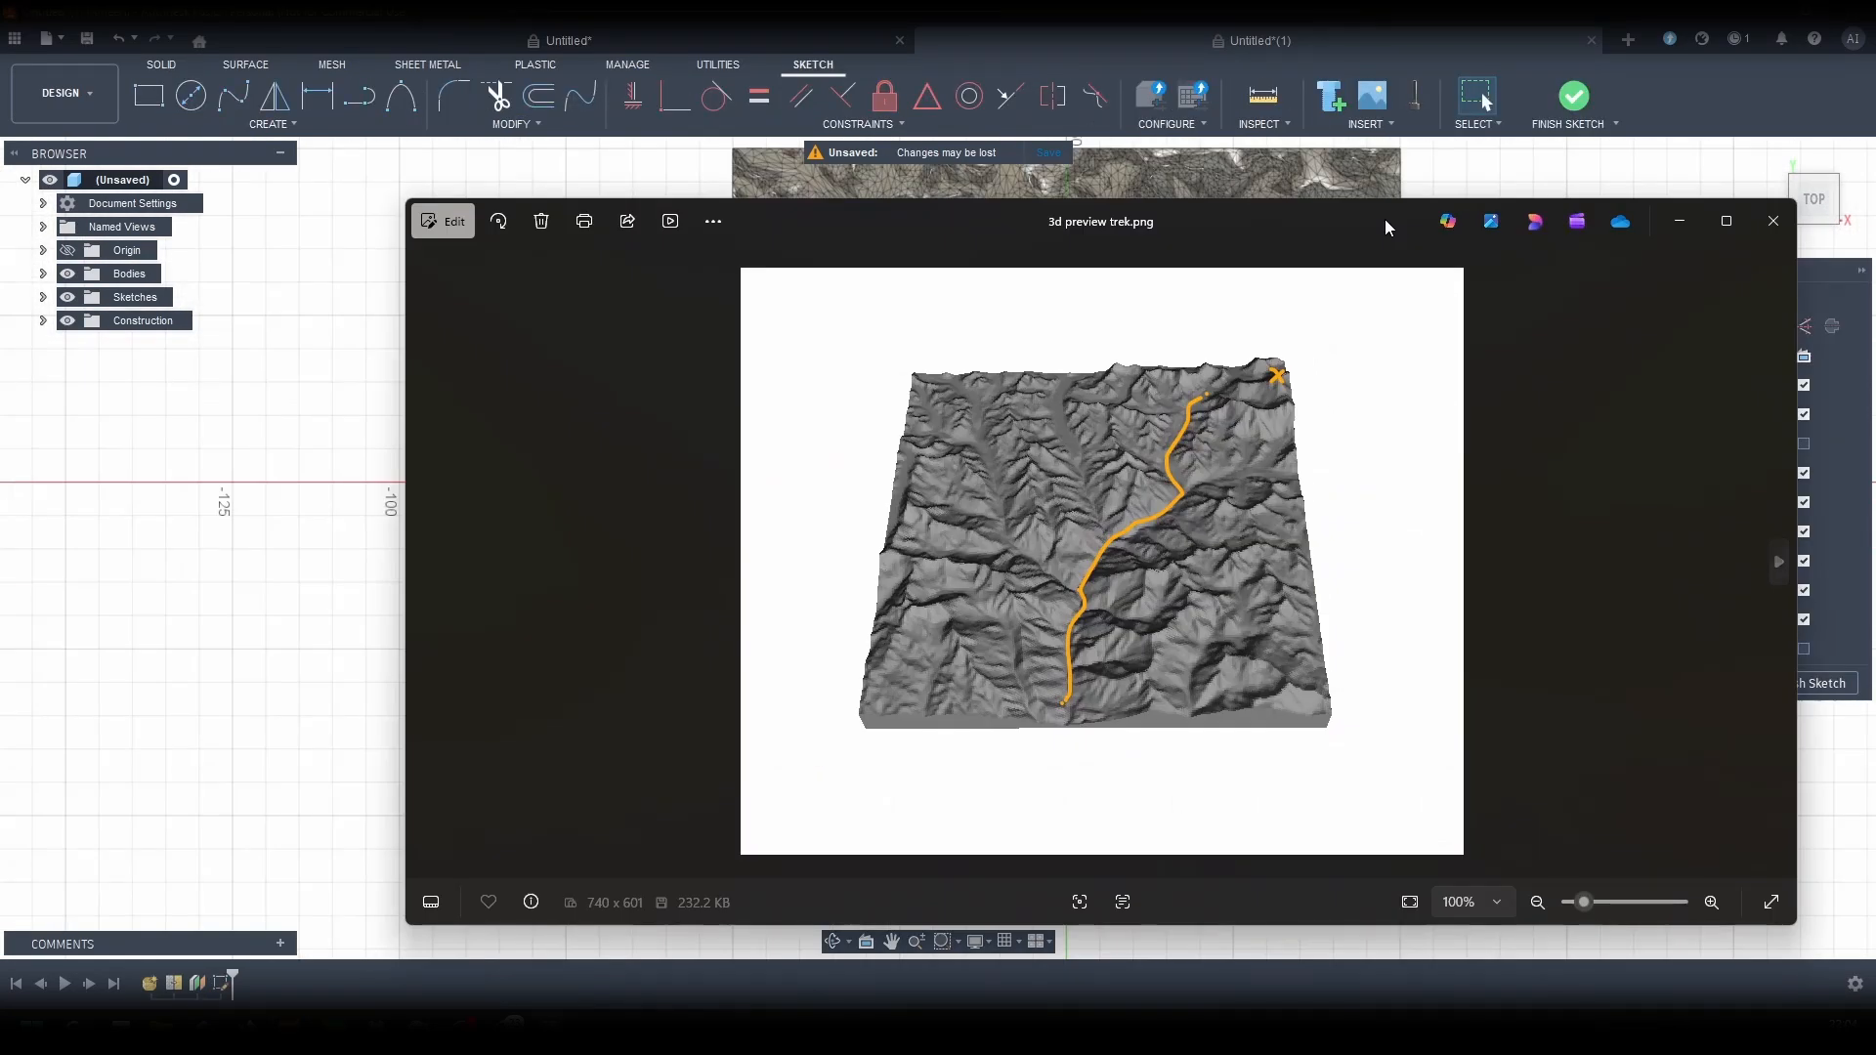
{"action": "mouse_move", "coordinate": [1386, 219]}
{"action": "left_mouse_down"}
{"action": "mouse_move", "coordinate": [1459, 225]}
{"action": "mouse_move", "coordinate": [1875, 105]}
{"action": "left_mouse_up"}
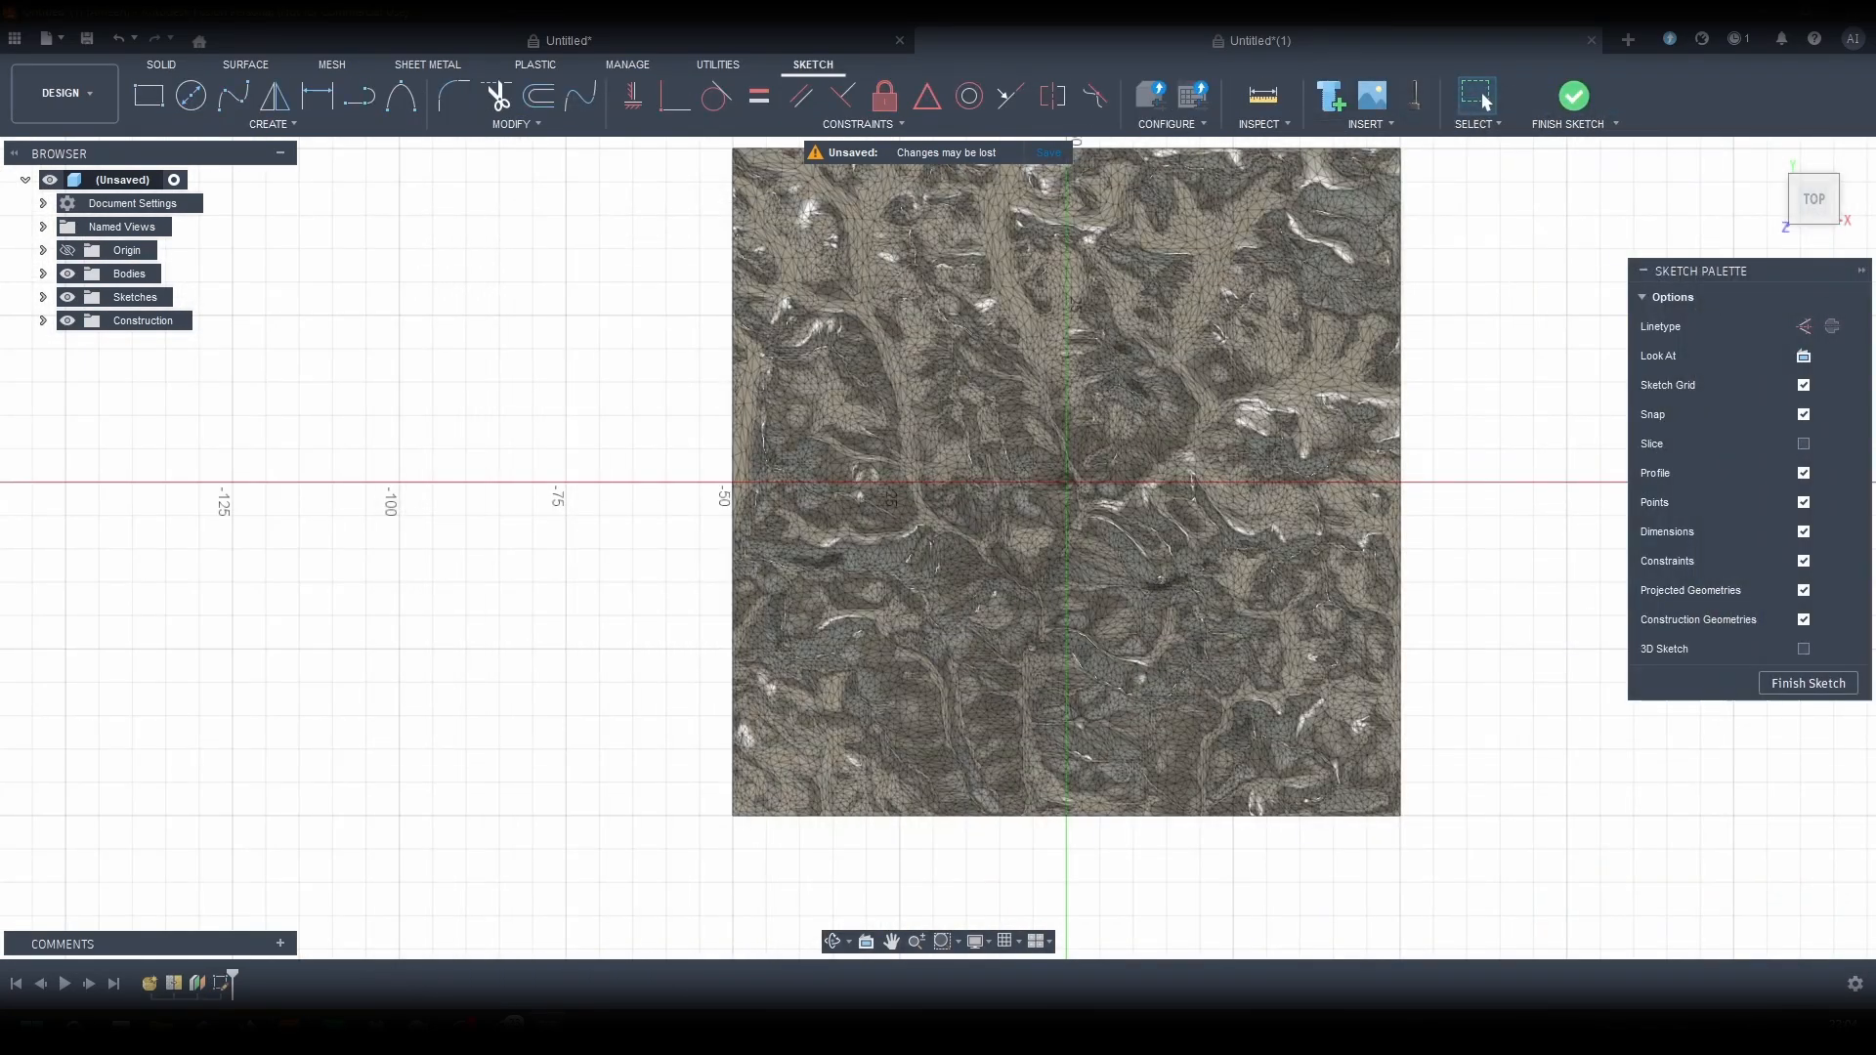
Step: Trace the trek route with a fit point spline running from just outside the terrain's front edge towards its far right corner
{"action": "scroll", "coordinate": [904, 550], "scroll_direction": "down", "scroll_amount": 3}
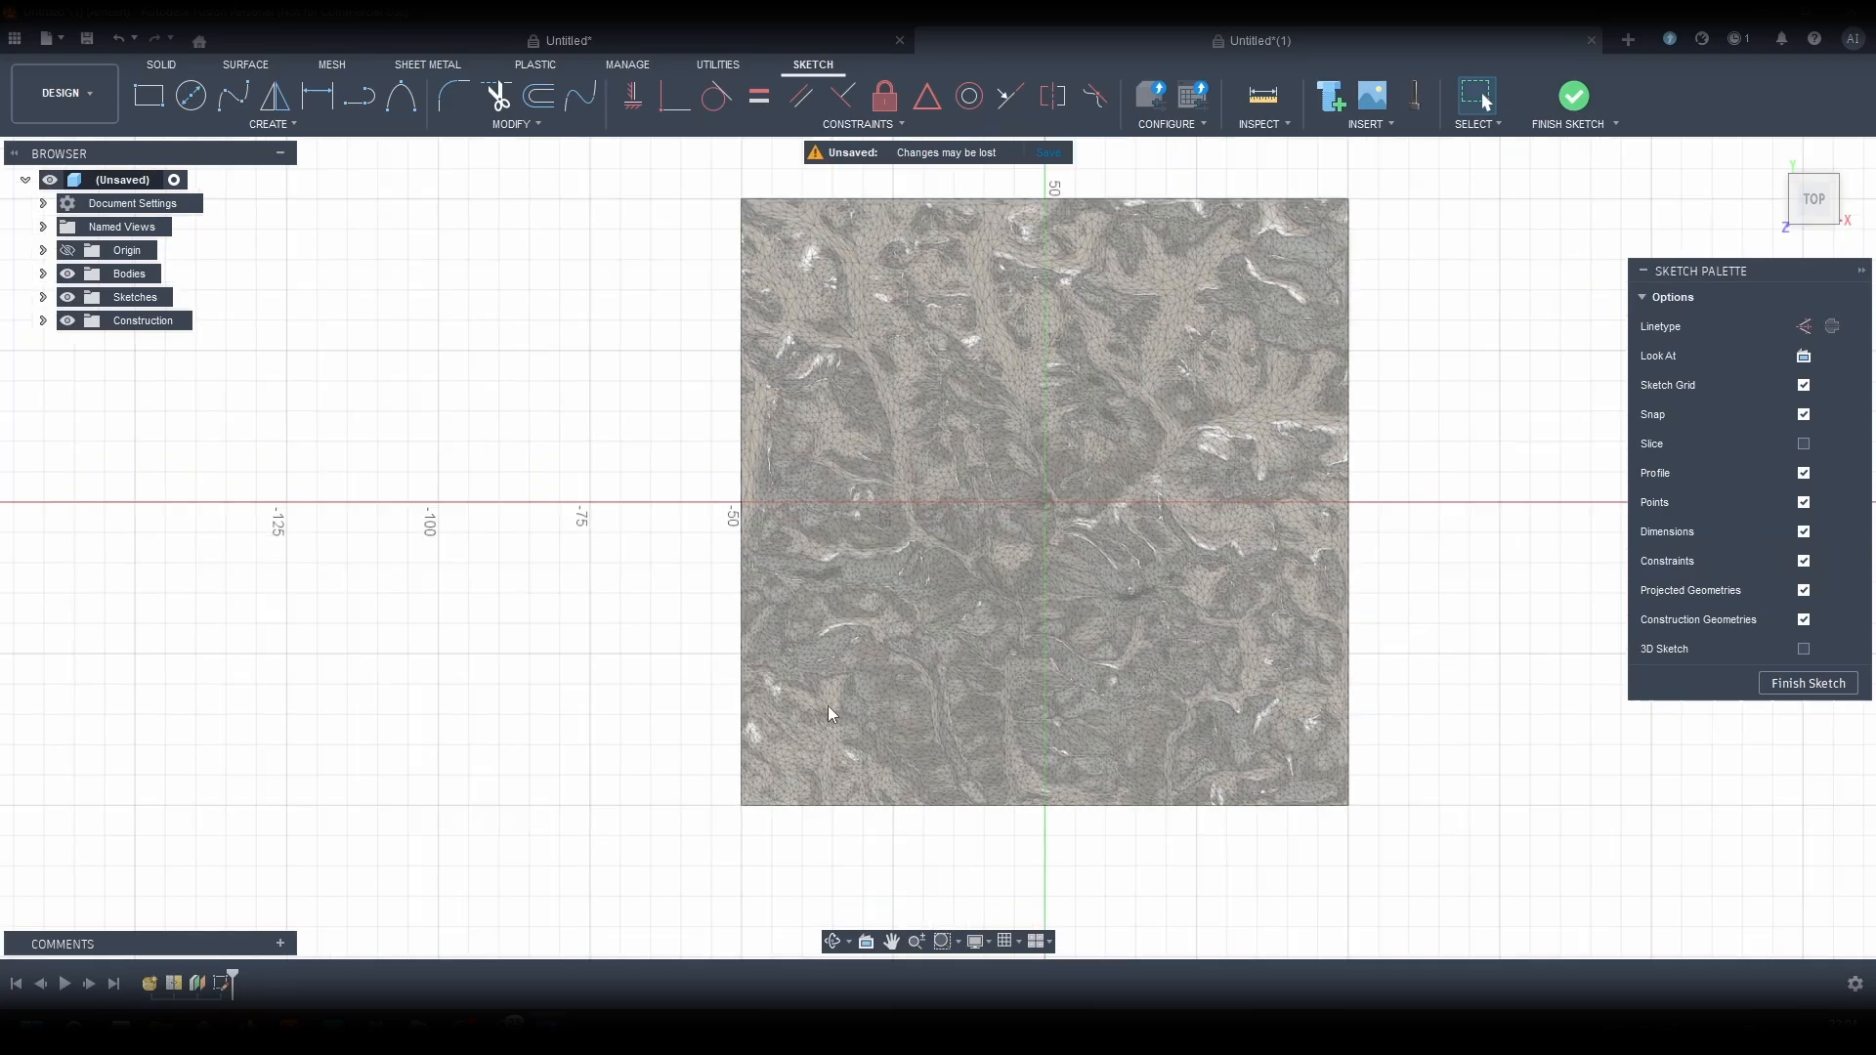
{"action": "left_click", "coordinate": [235, 98]}
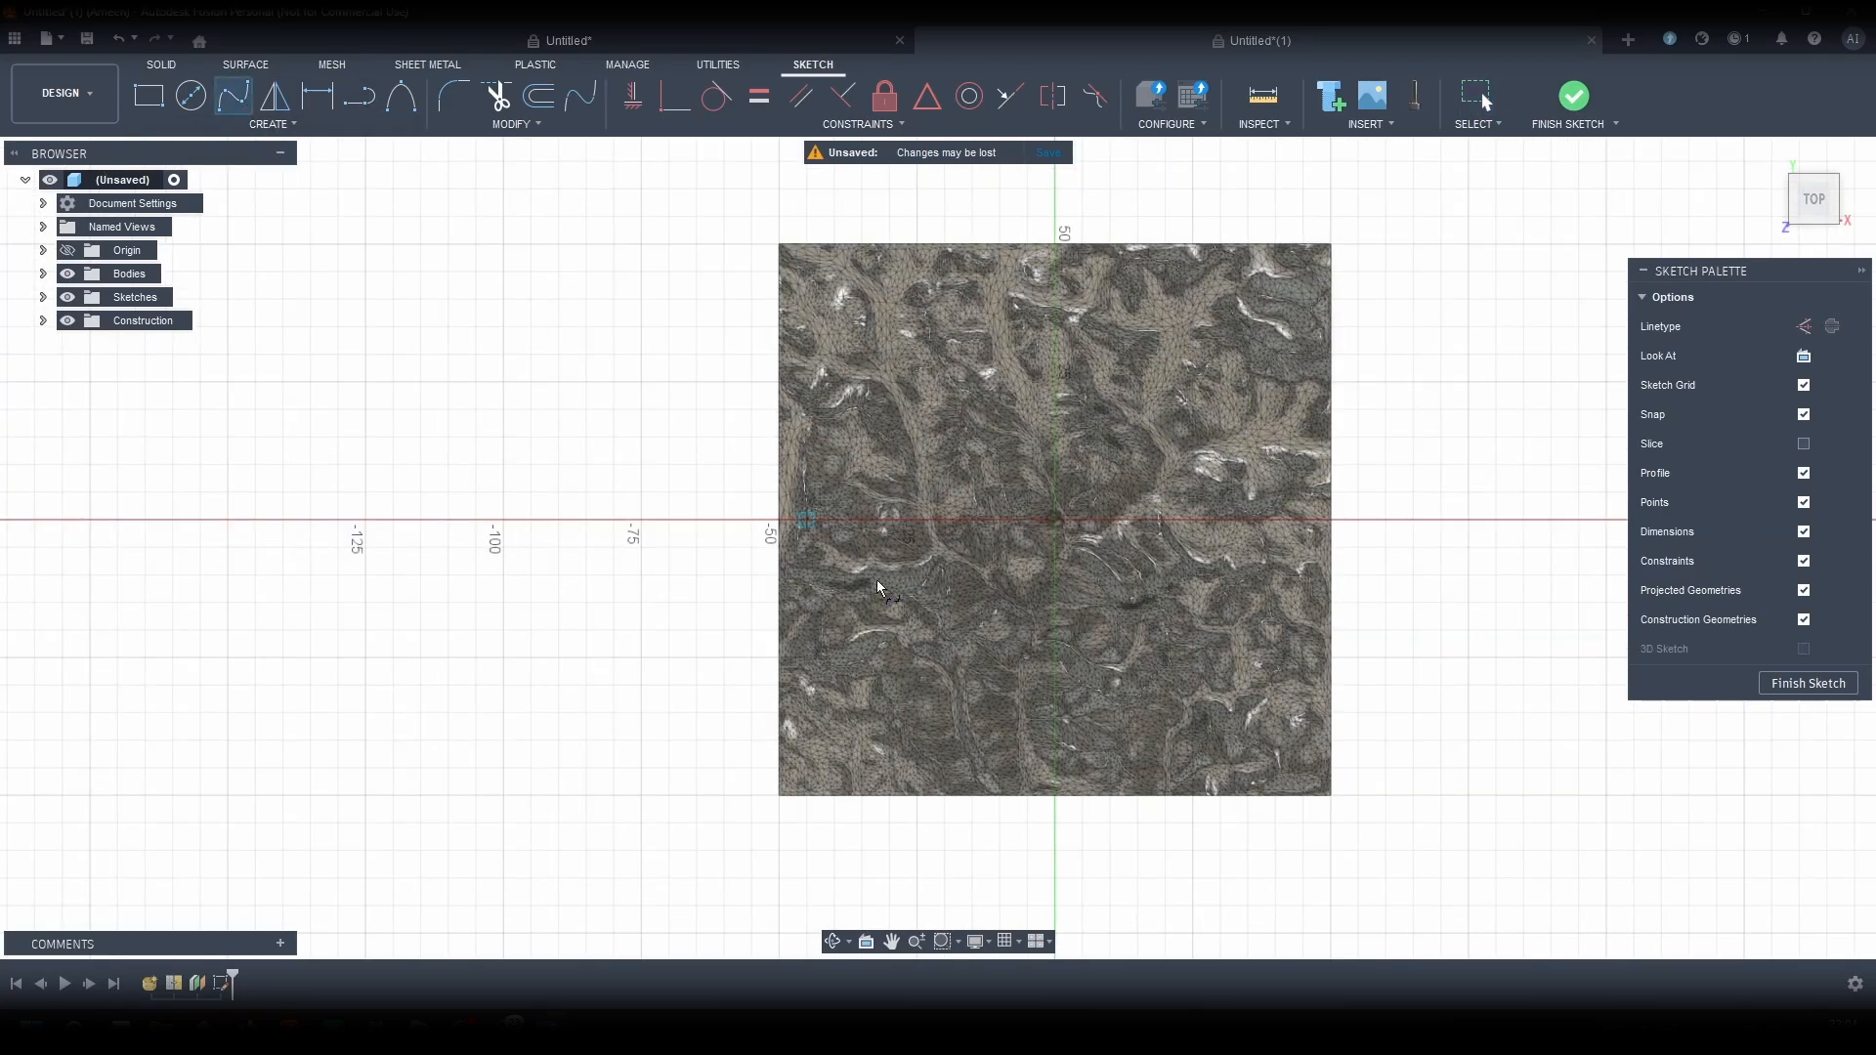
{"action": "scroll", "coordinate": [1022, 775], "scroll_direction": "up", "scroll_amount": 5}
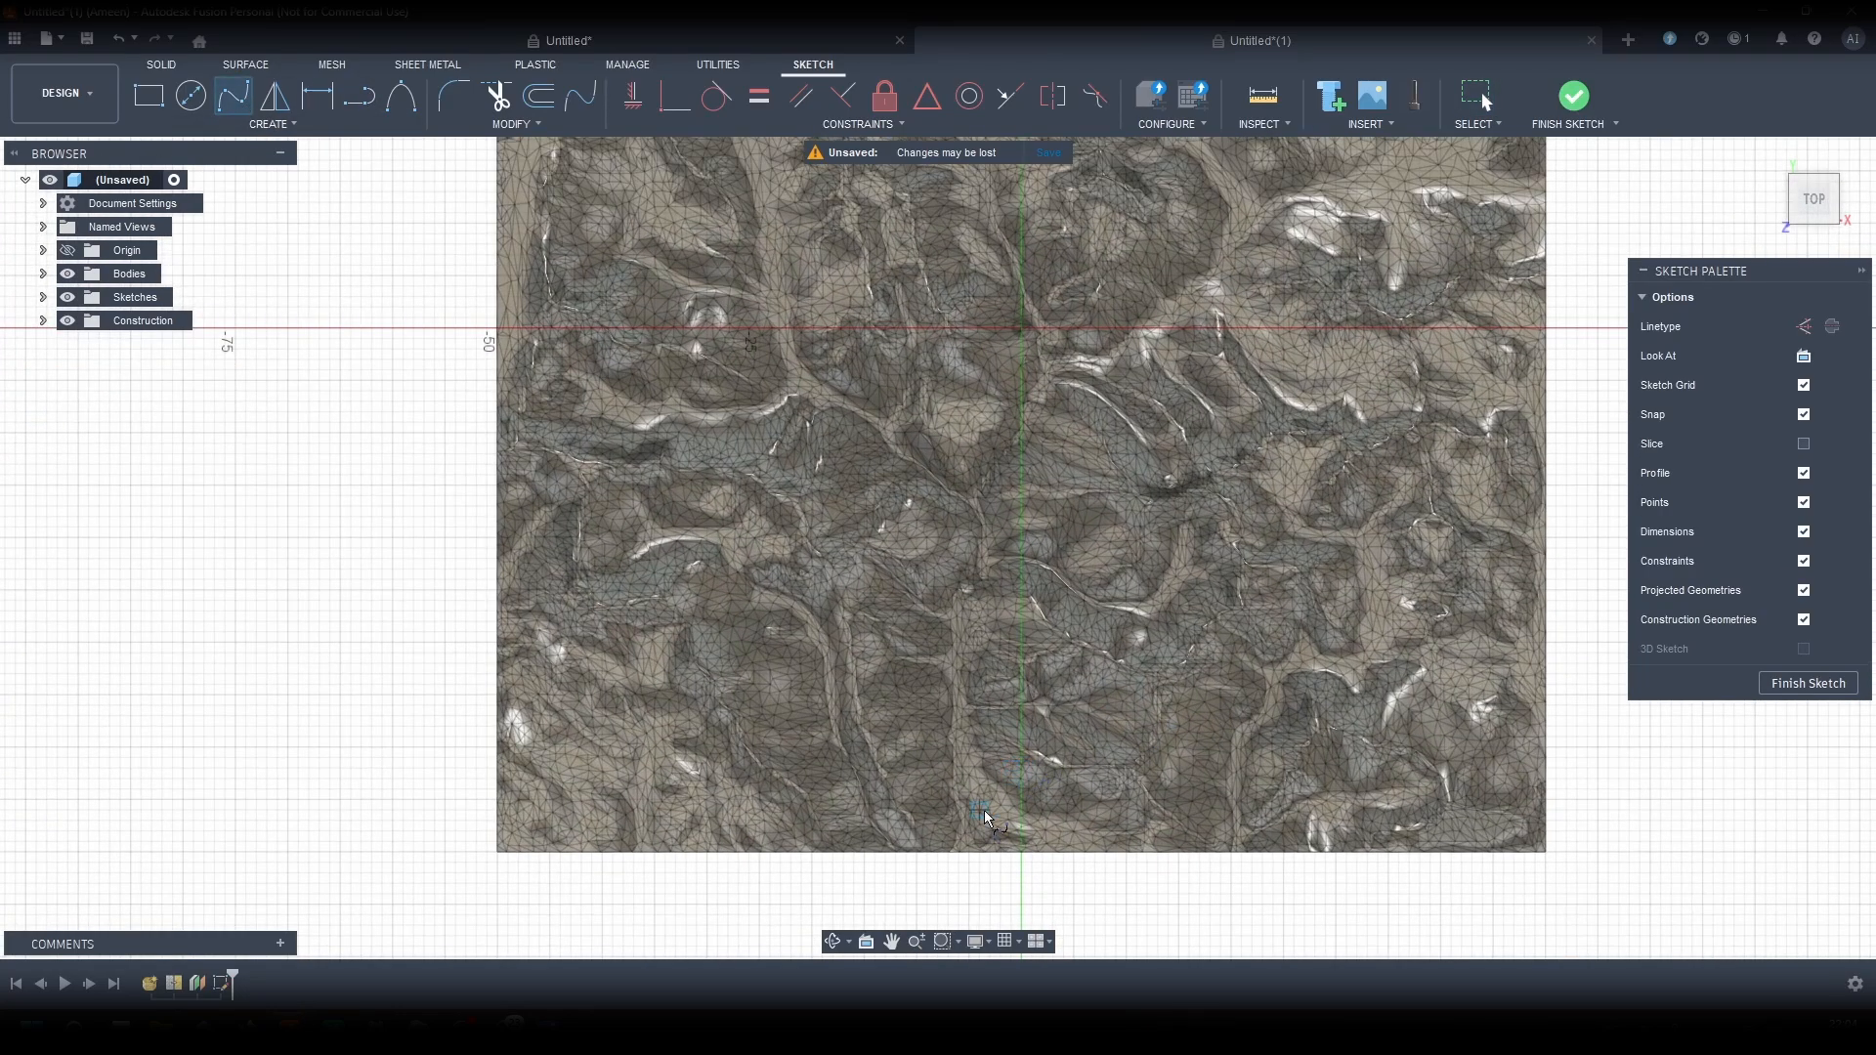
{"action": "left_click", "coordinate": [948, 863]}
{"action": "left_click", "coordinate": [958, 809]}
{"action": "scroll", "coordinate": [945, 755], "scroll_direction": "down", "scroll_amount": 2}
{"action": "left_click", "coordinate": [947, 695]}
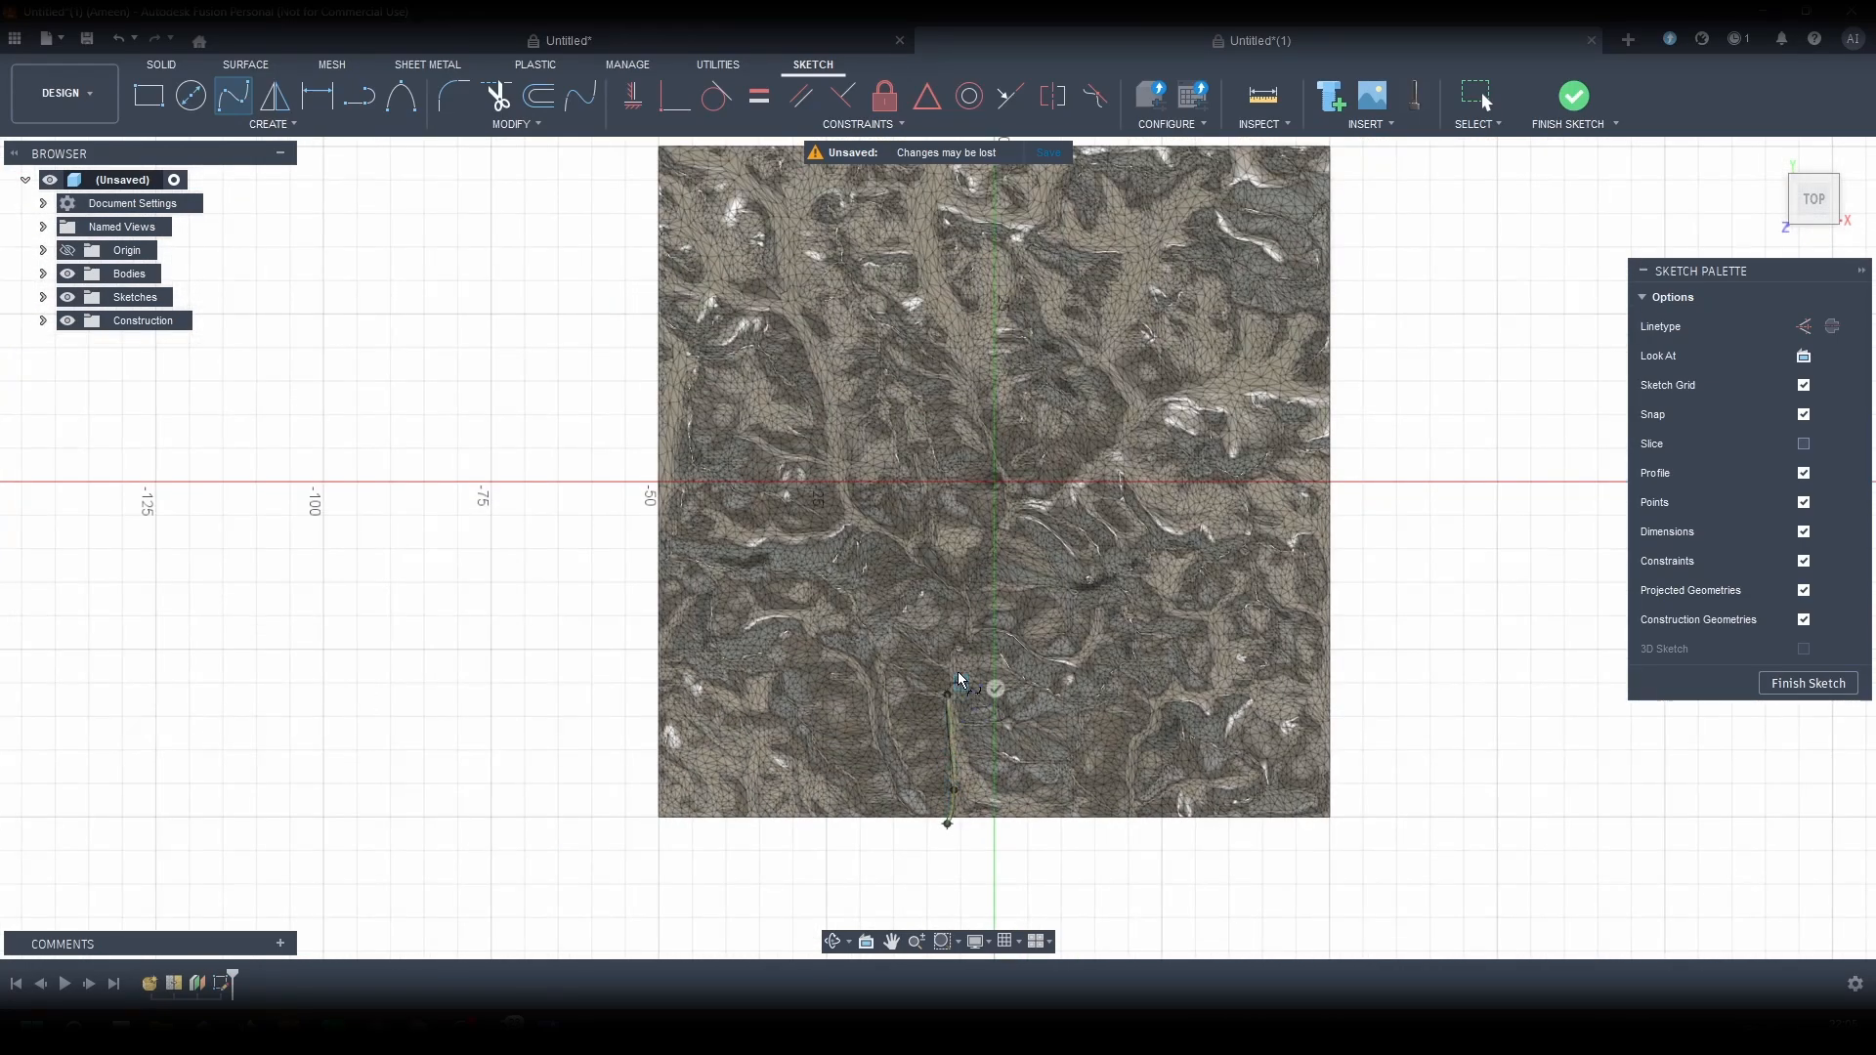
{"action": "left_click", "coordinate": [1012, 508]}
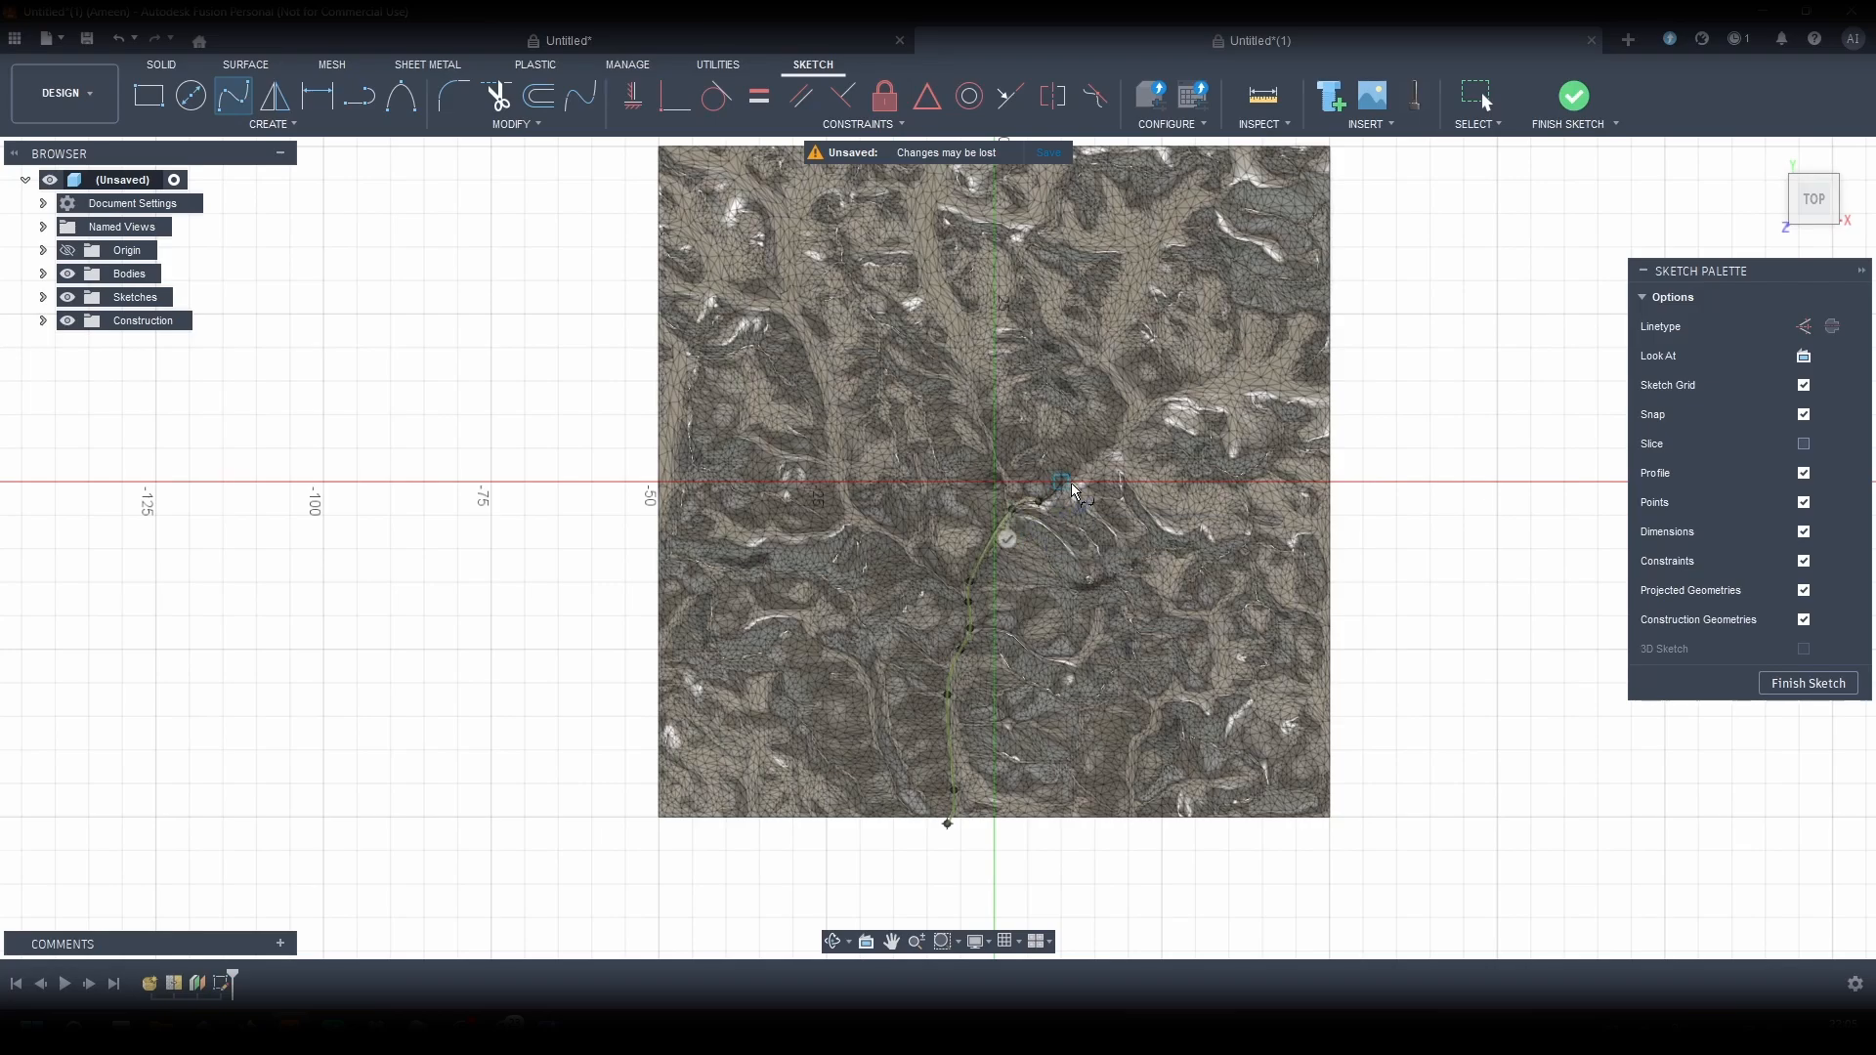
{"action": "left_click", "coordinate": [1073, 481]}
{"action": "scroll", "coordinate": [1085, 459], "scroll_direction": "down", "scroll_amount": 2}
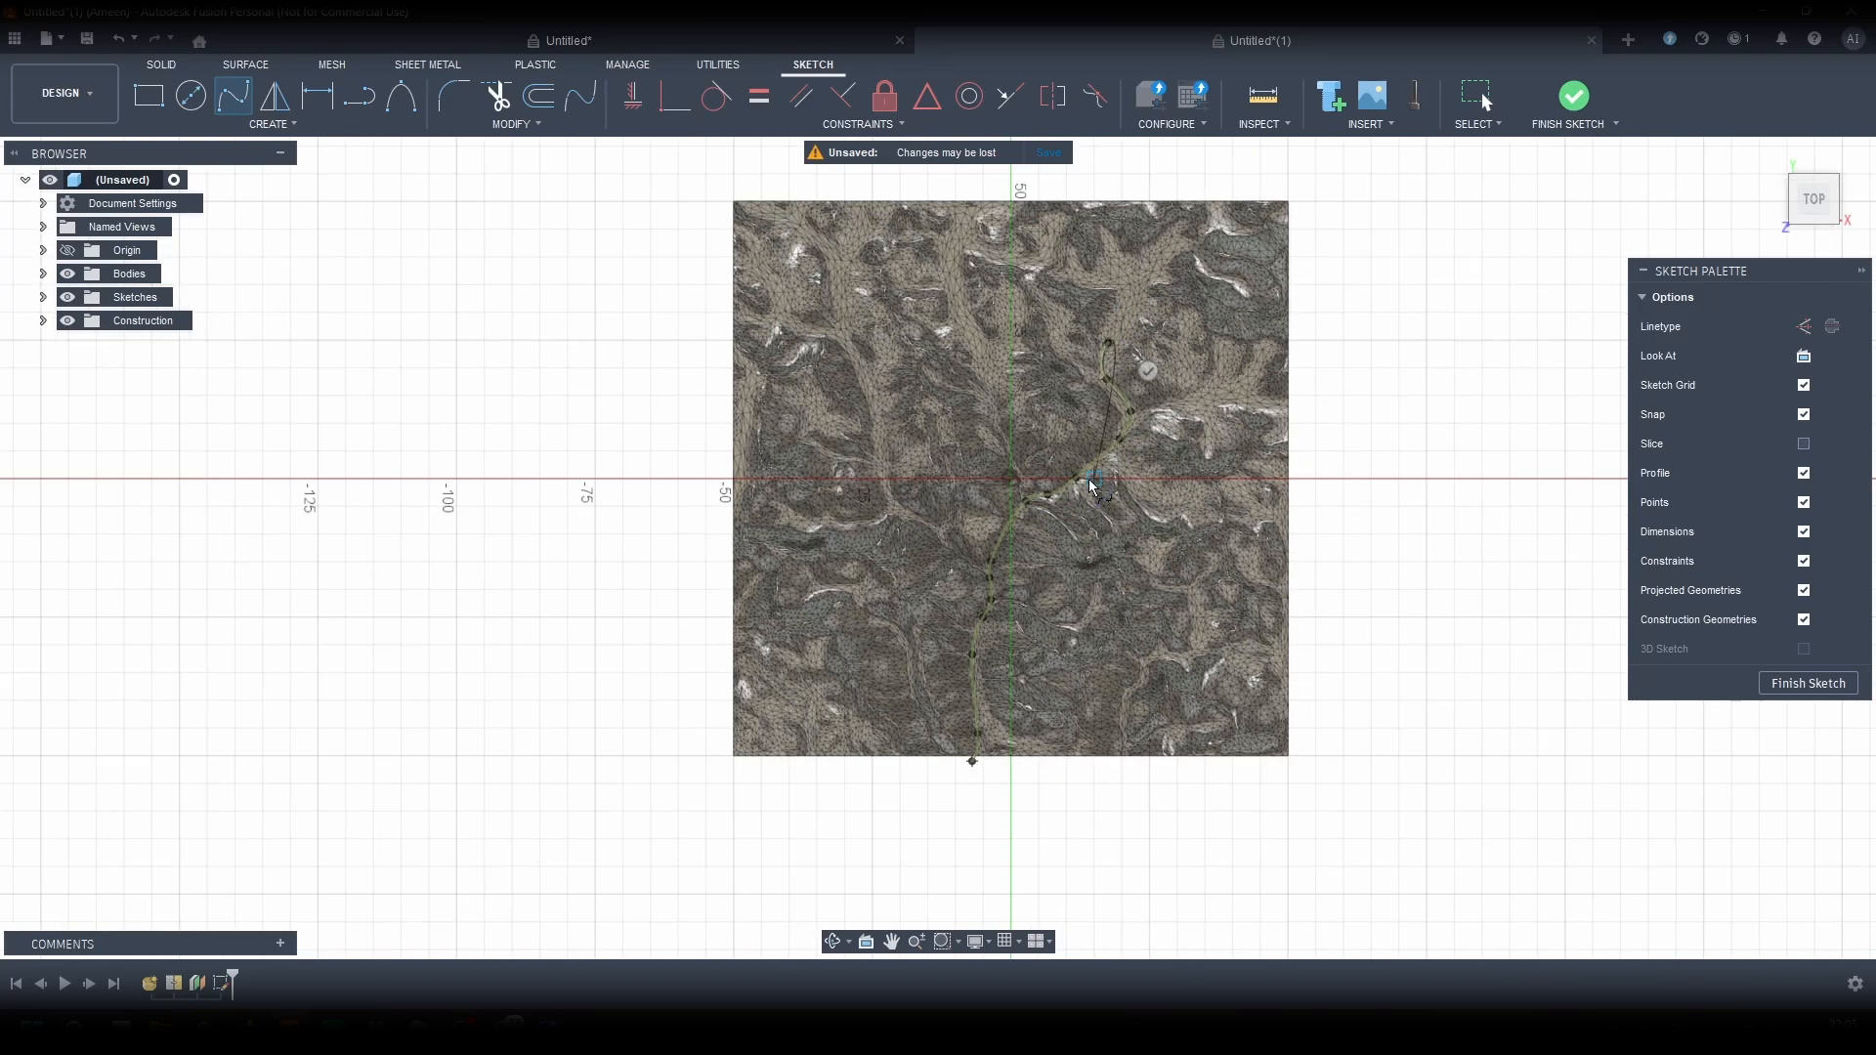
{"action": "scroll", "coordinate": [1120, 256], "scroll_direction": "up", "scroll_amount": 3}
{"action": "scroll", "coordinate": [1104, 452], "scroll_direction": "down", "scroll_amount": 2}
{"action": "scroll", "coordinate": [1106, 372], "scroll_direction": "up", "scroll_amount": 1}
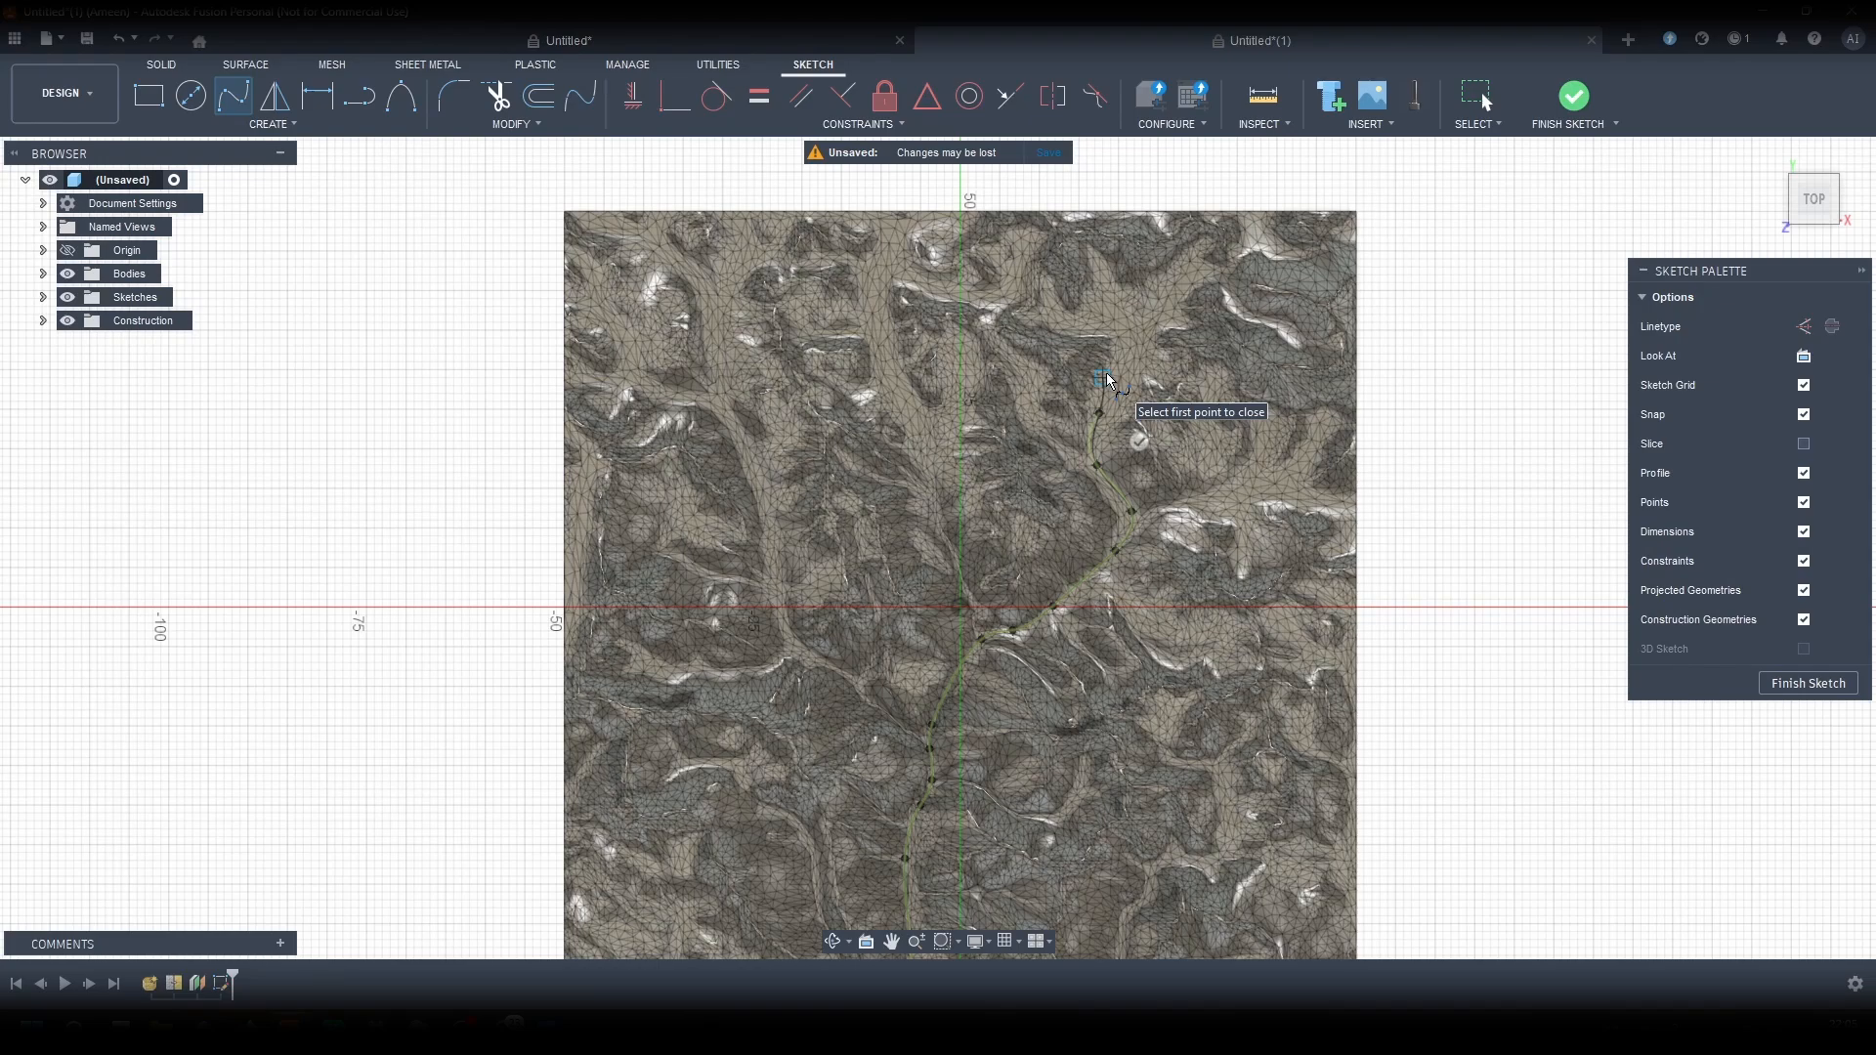
{"action": "left_click", "coordinate": [1134, 330]}
{"action": "left_click", "coordinate": [1158, 298]}
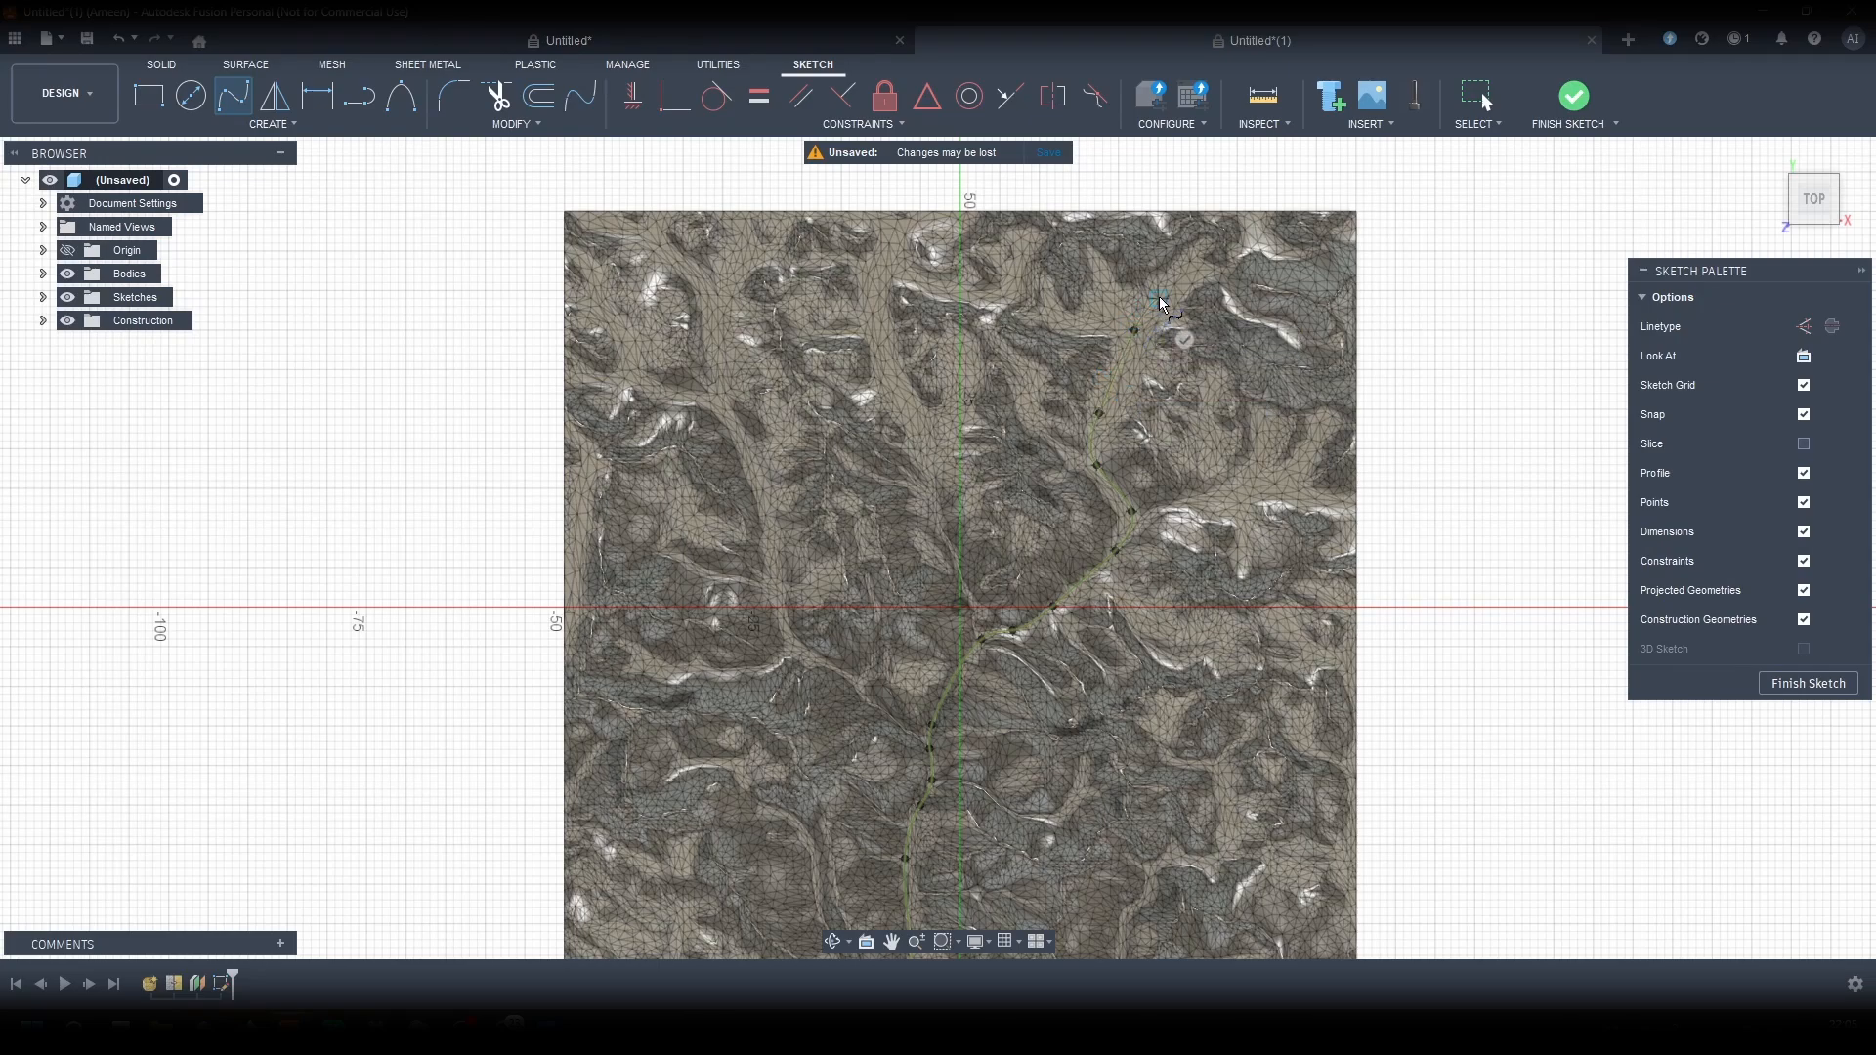
{"action": "left_click", "coordinate": [1184, 339]}
{"action": "scroll", "coordinate": [1328, 337], "scroll_direction": "down", "scroll_amount": 3}
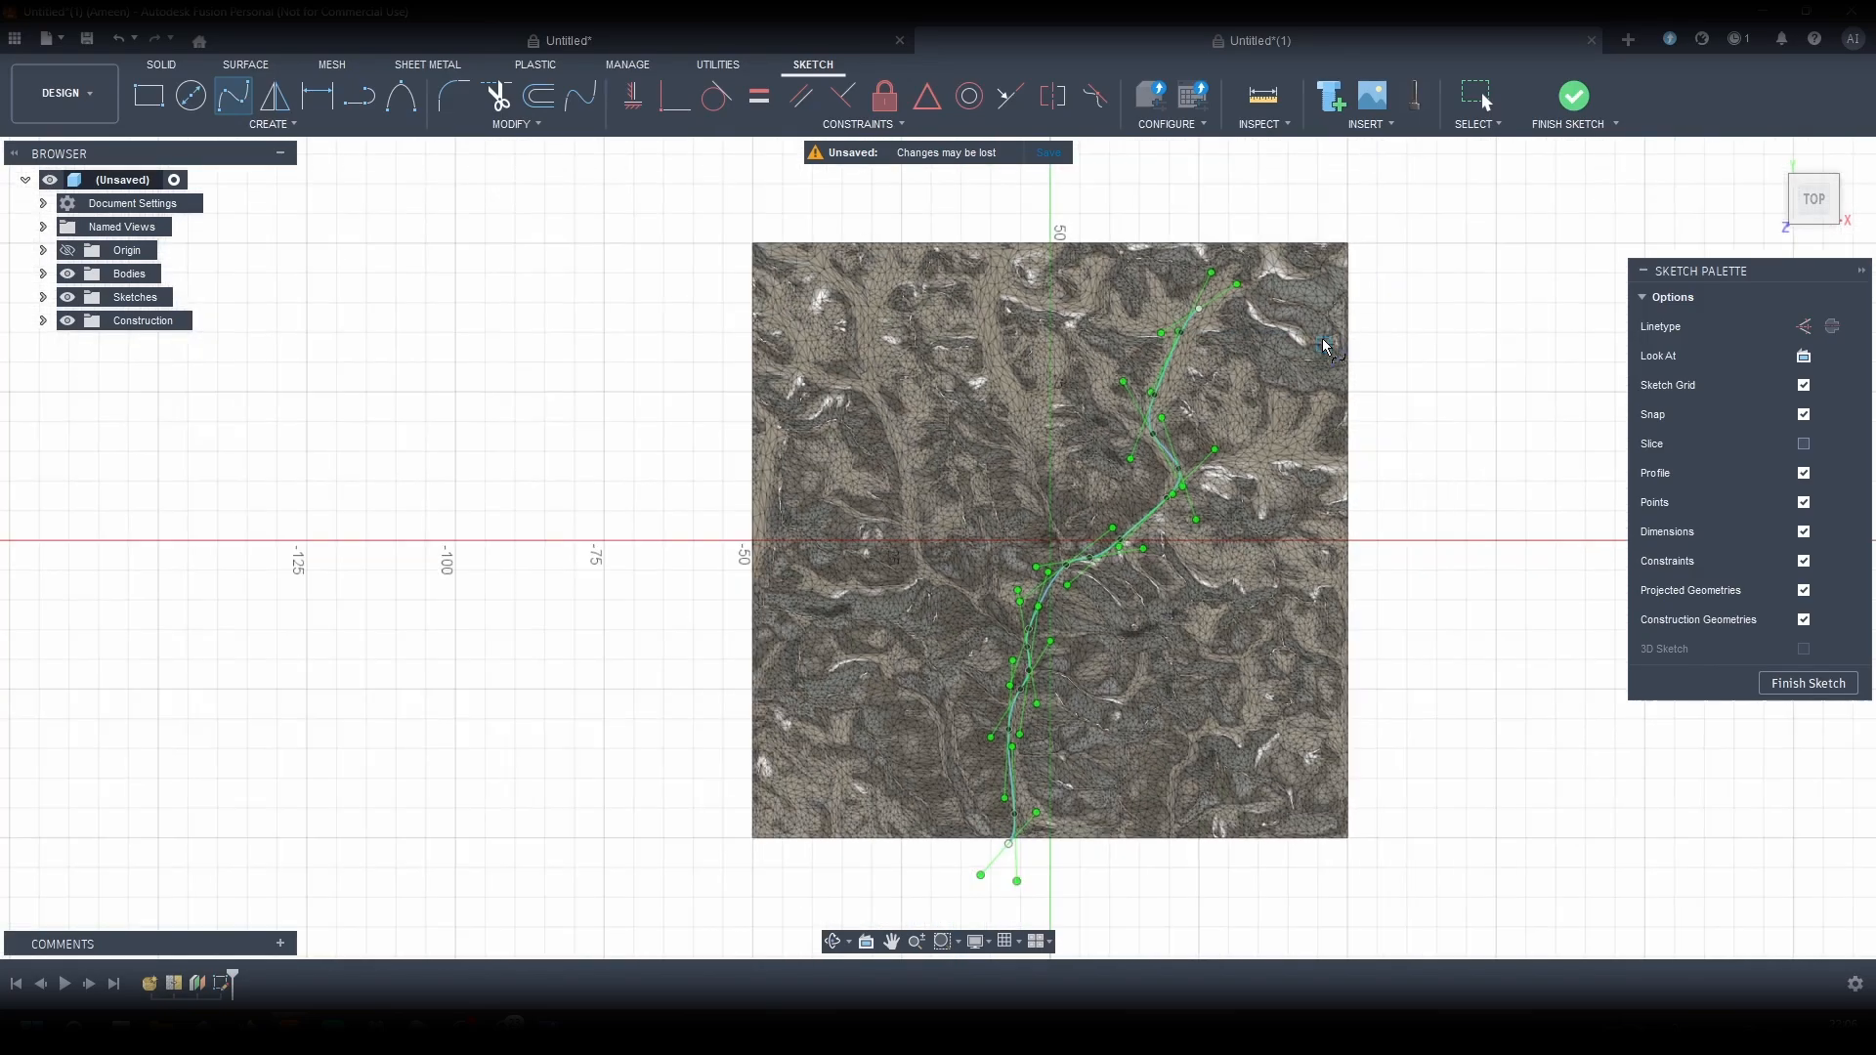
Step: Offset the route spline symmetrically by 0.9 mm on both sides
{"action": "scroll", "coordinate": [1273, 490], "scroll_direction": "up", "scroll_amount": 1}
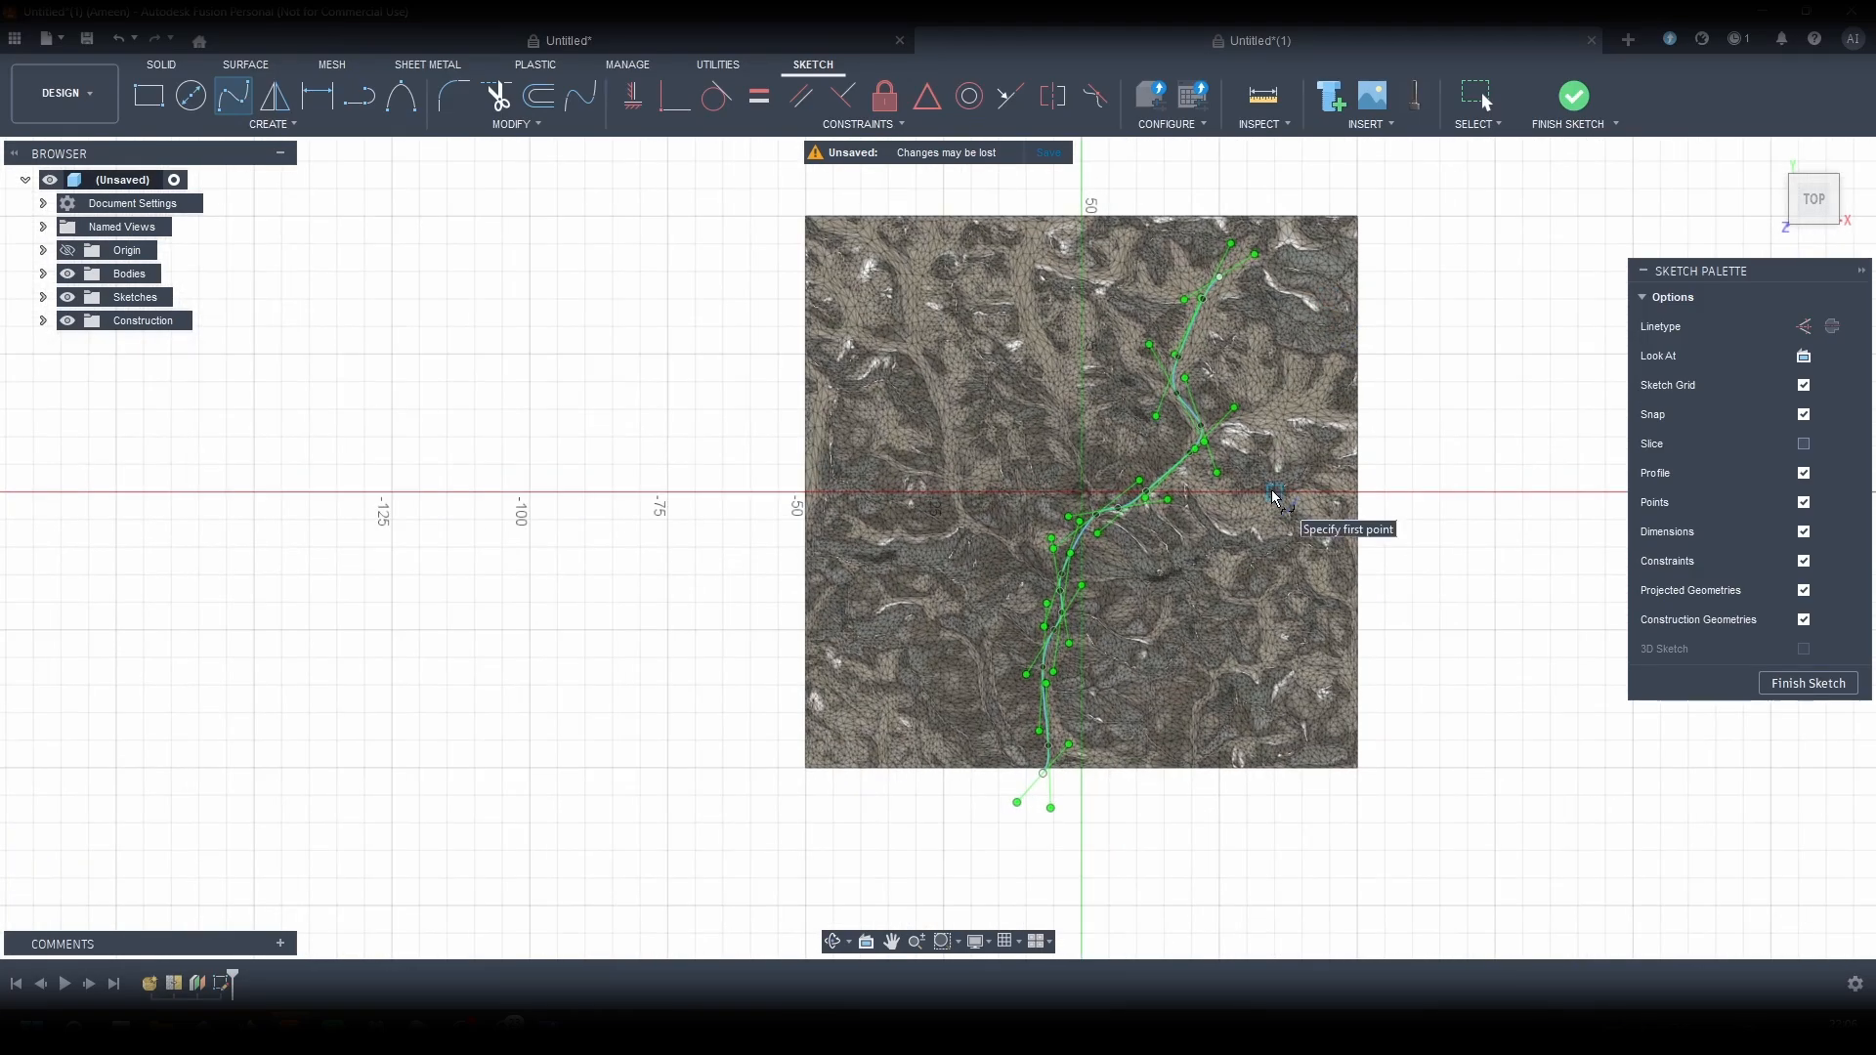
{"action": "left_click", "coordinate": [547, 101]}
{"action": "left_click", "coordinate": [1165, 476]}
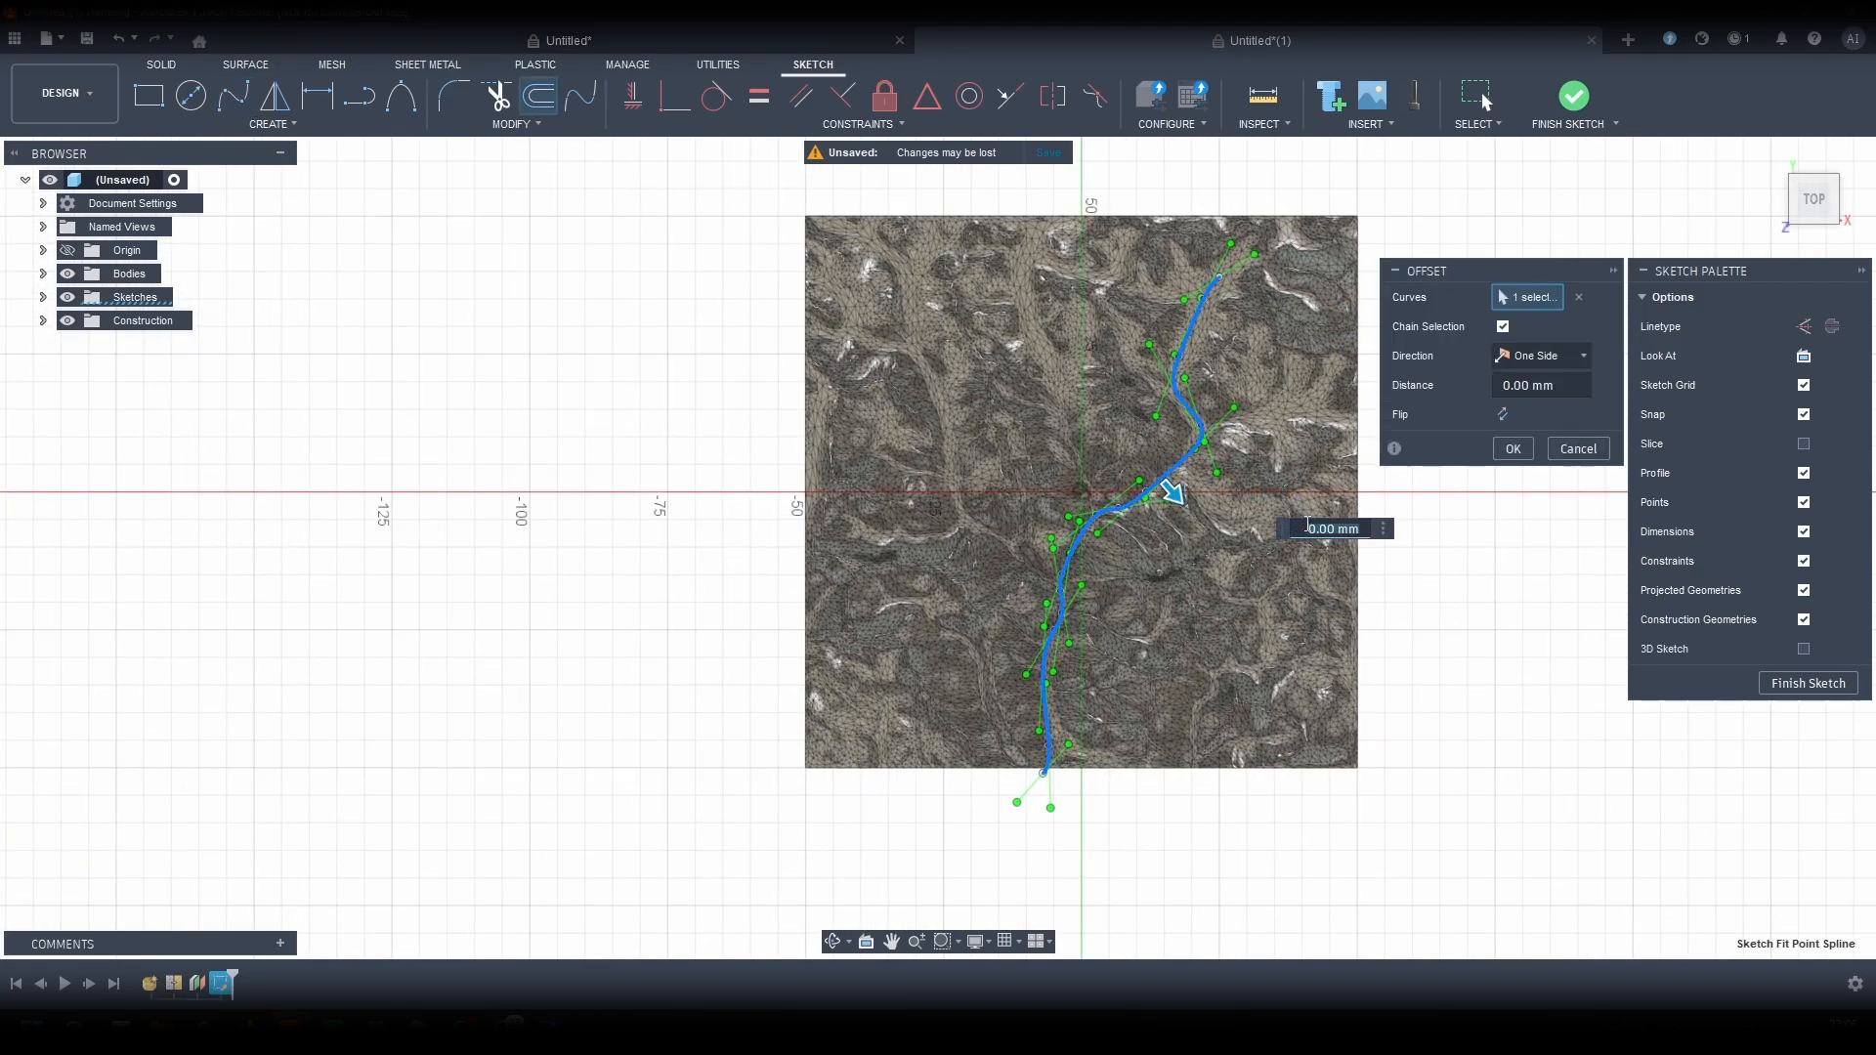
{"action": "left_click", "coordinate": [1542, 355]}
{"action": "left_click", "coordinate": [1559, 435]}
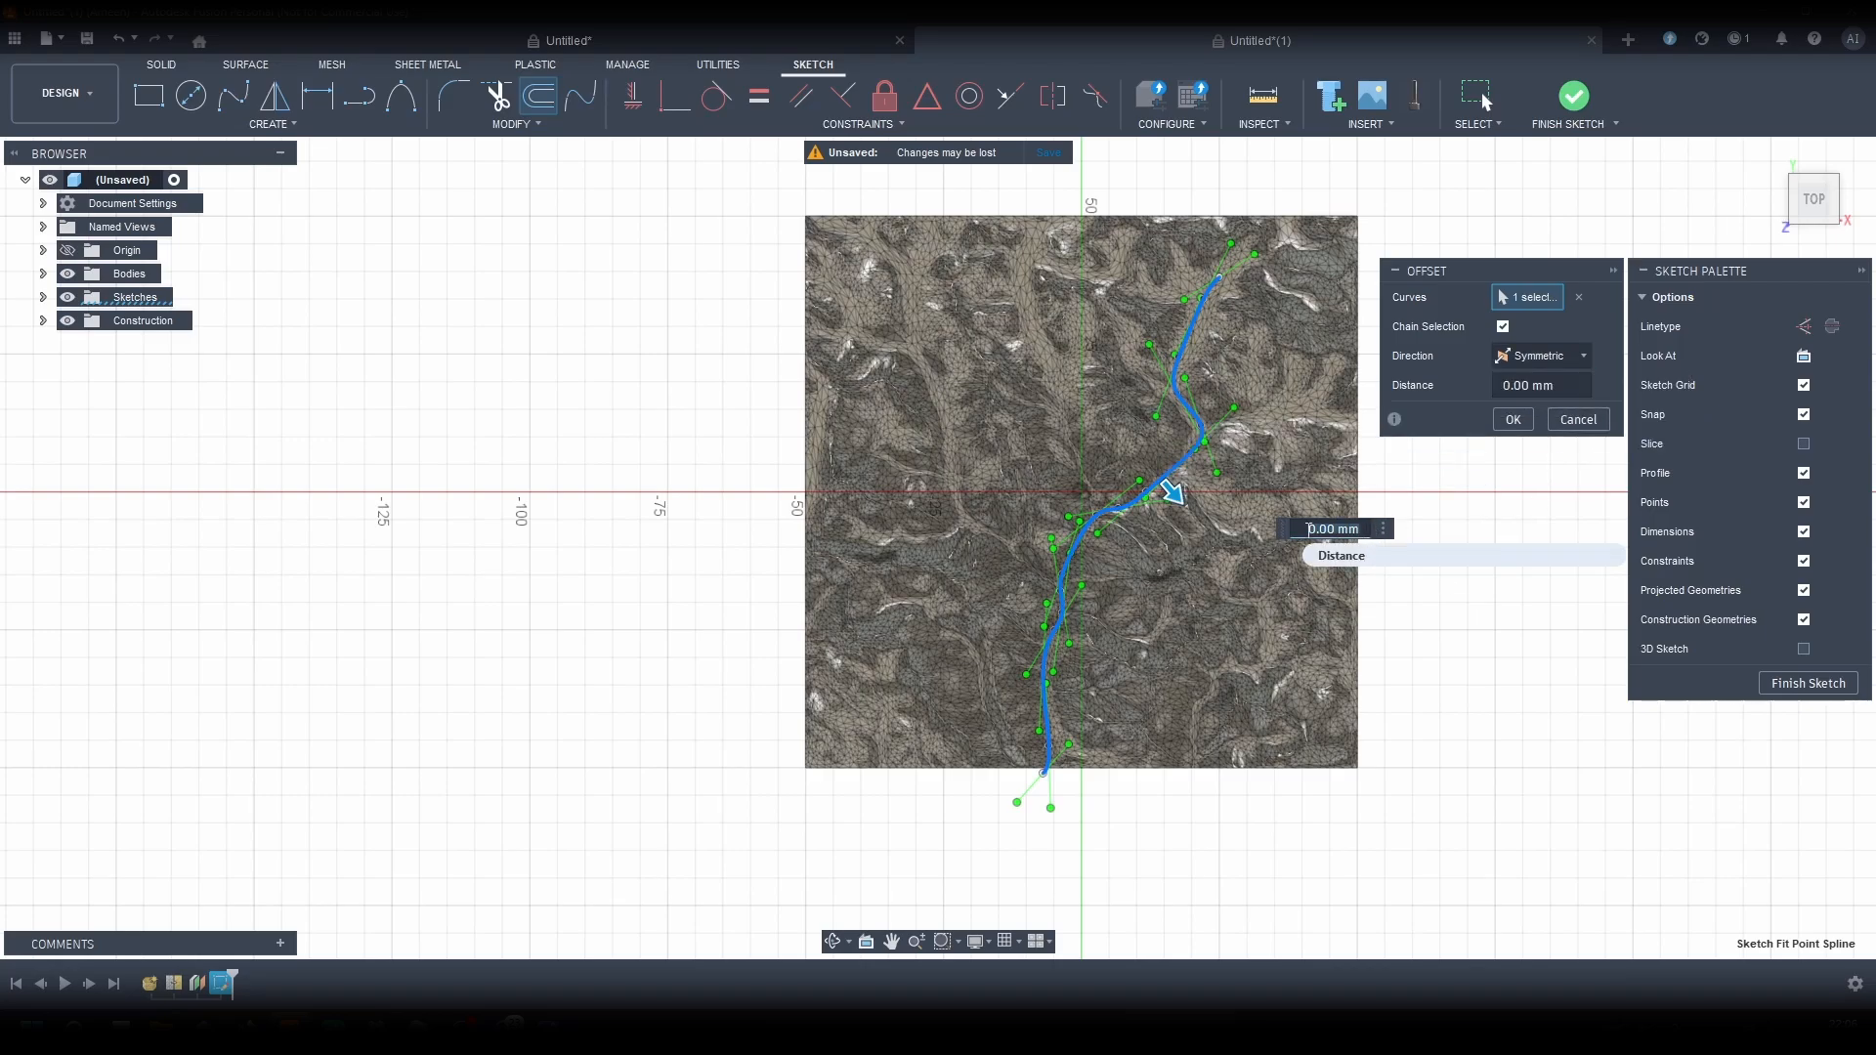
{"action": "left_click", "coordinate": [1300, 528]}
{"action": "type", "text": "0.9"}
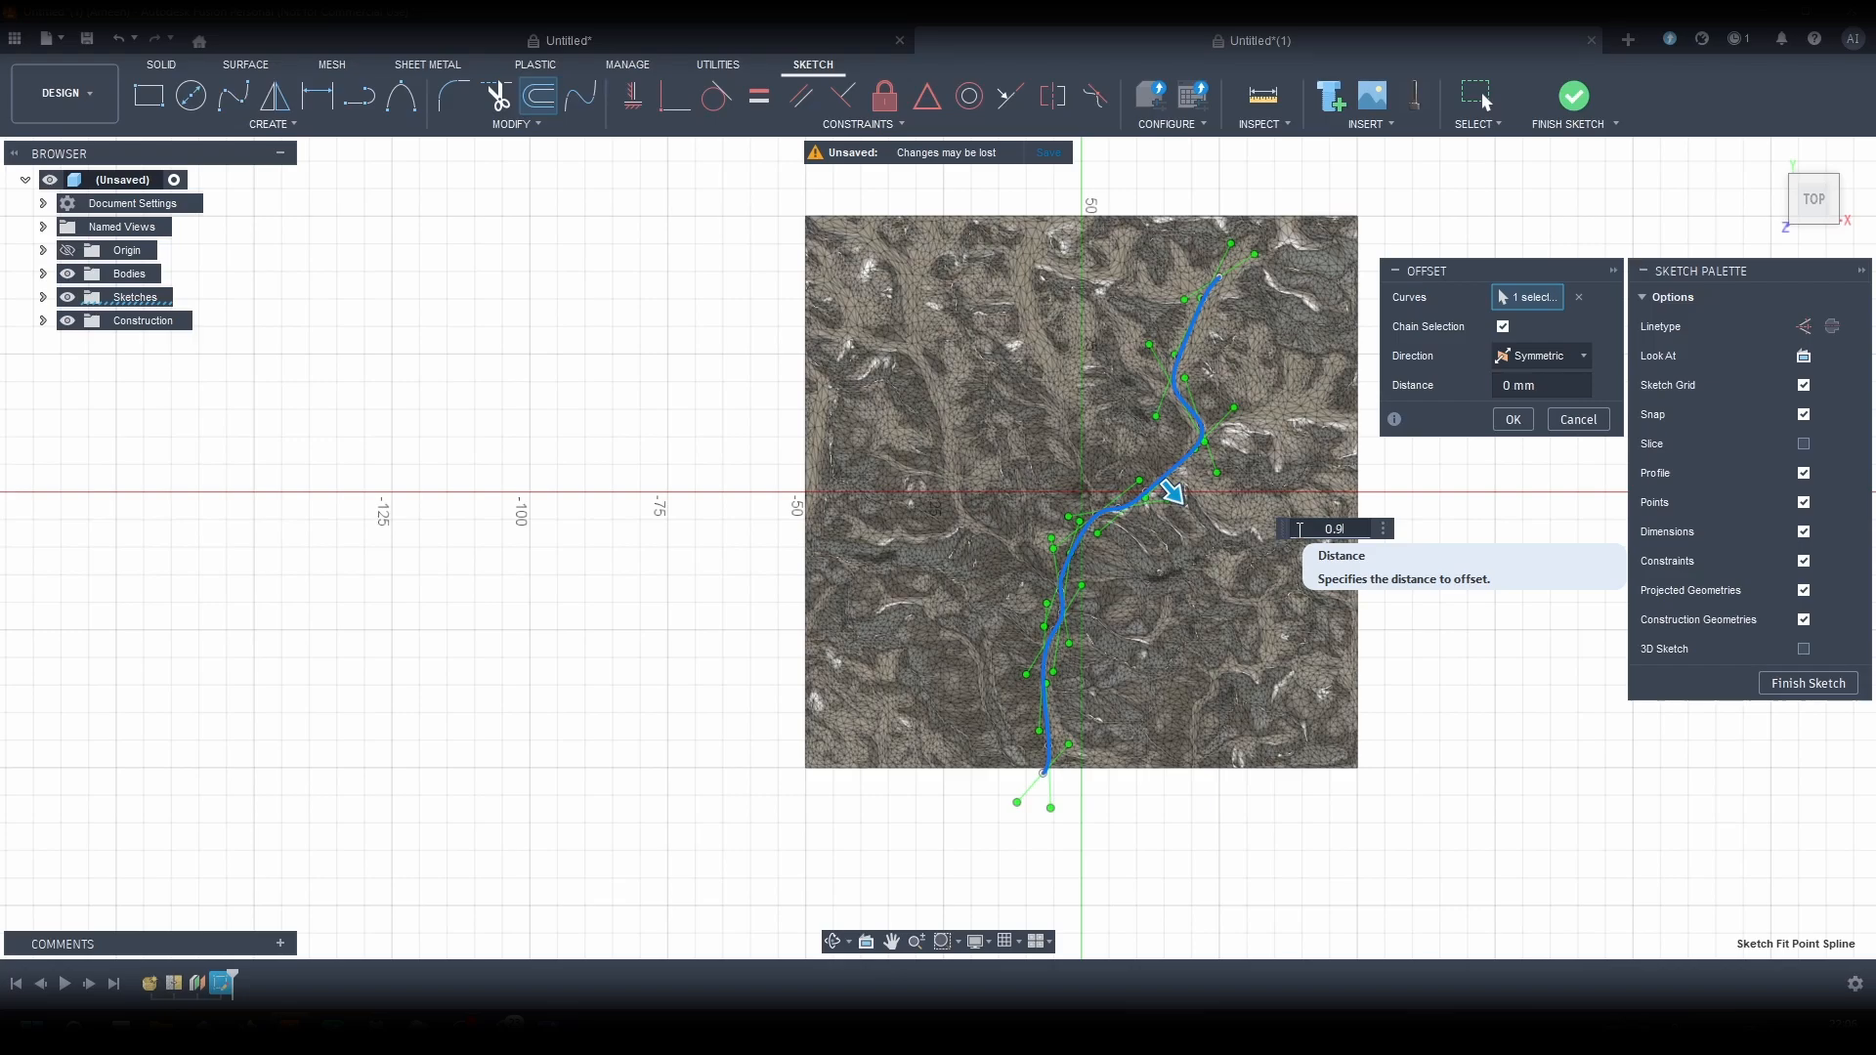
{"action": "left_click", "coordinate": [1510, 420]}
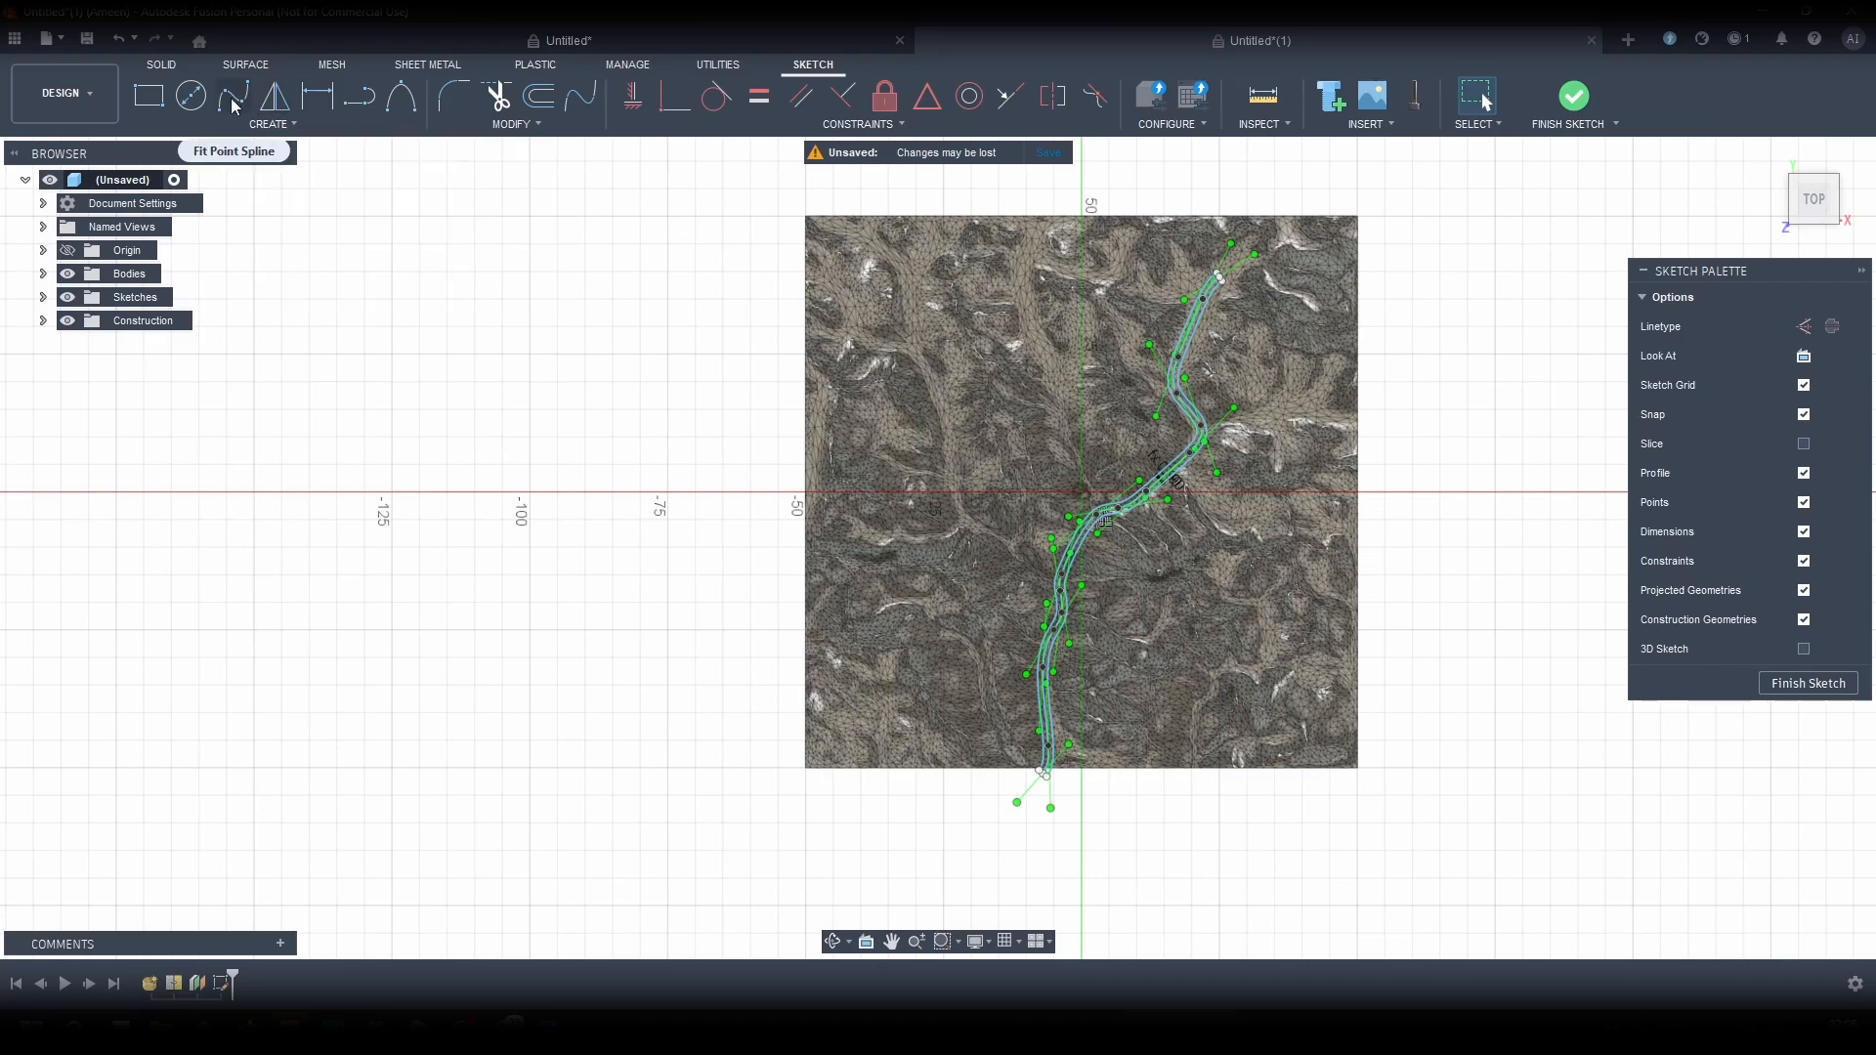
Step: Draw straight lines closing the offset path's ends and crossing it just inside the terrain's front edge, and finish the sketch
{"action": "scroll", "coordinate": [1184, 284], "scroll_direction": "up", "scroll_amount": 10}
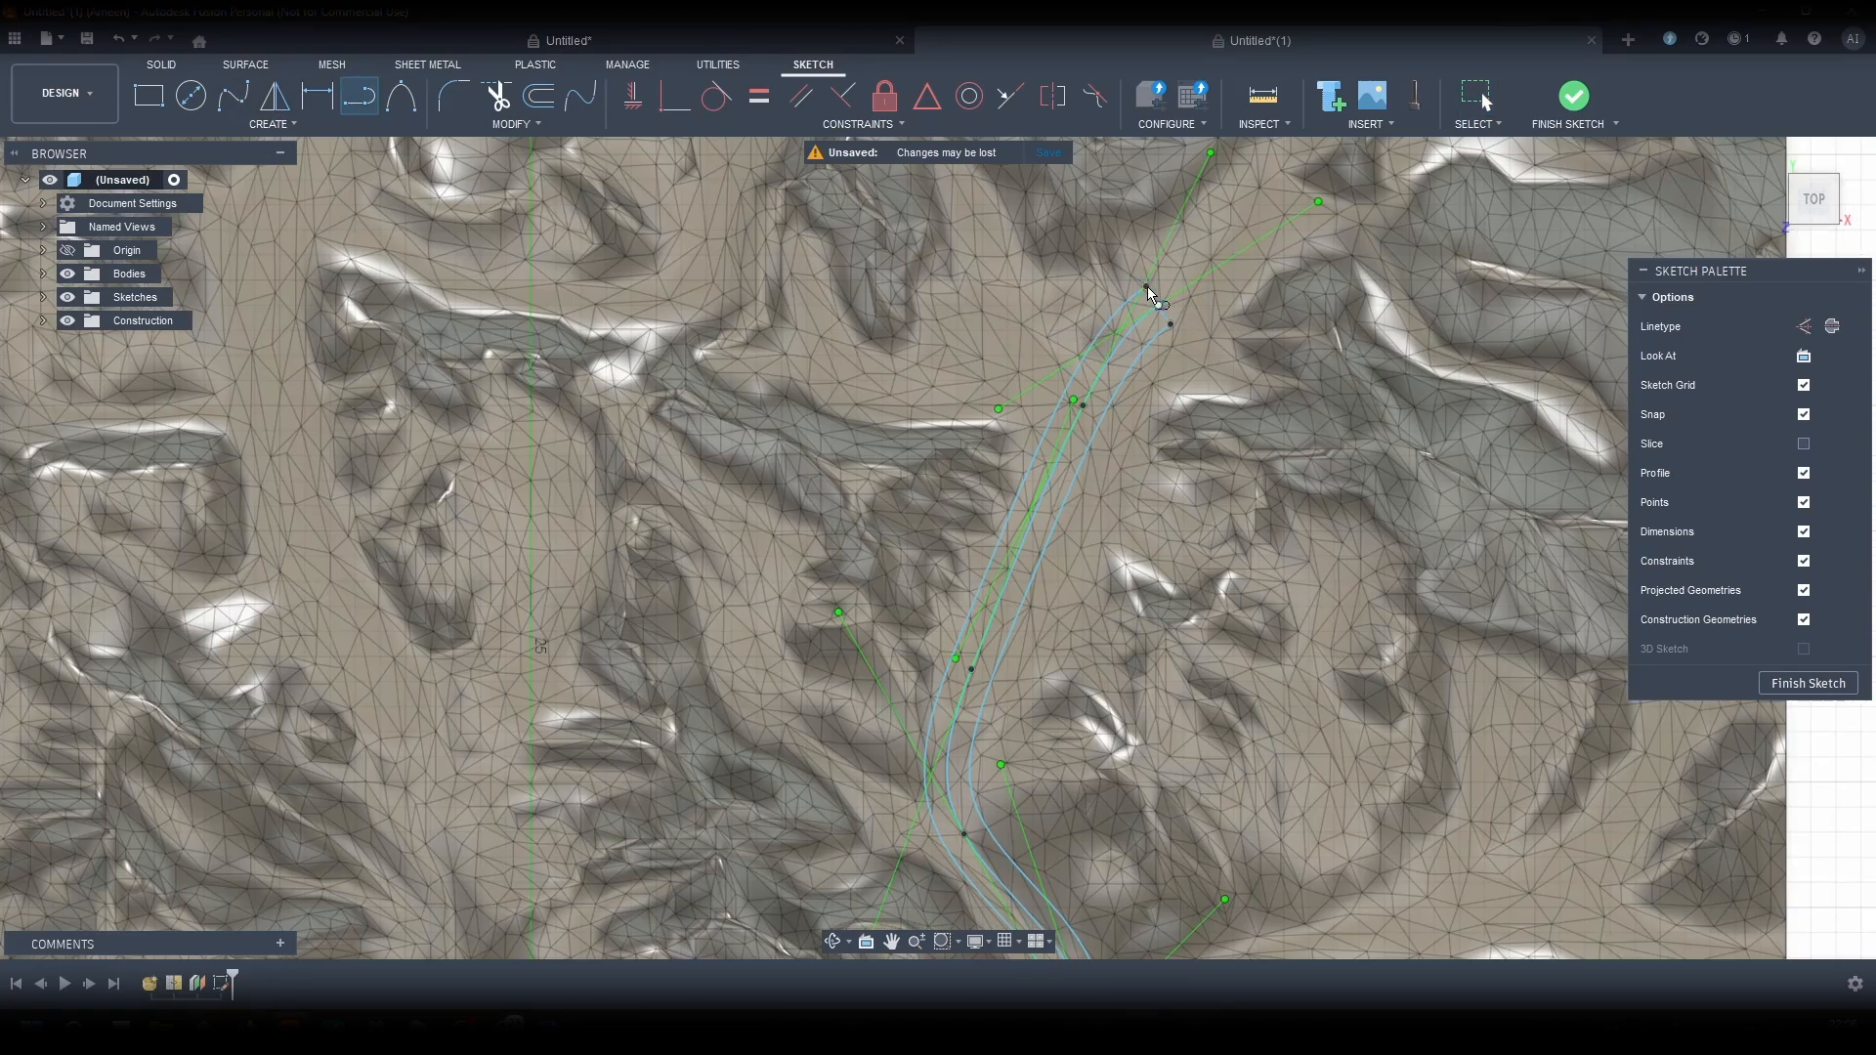
{"action": "scroll", "coordinate": [1182, 234], "scroll_direction": "down", "scroll_amount": 10}
{"action": "scroll", "coordinate": [945, 619], "scroll_direction": "up", "scroll_amount": 8}
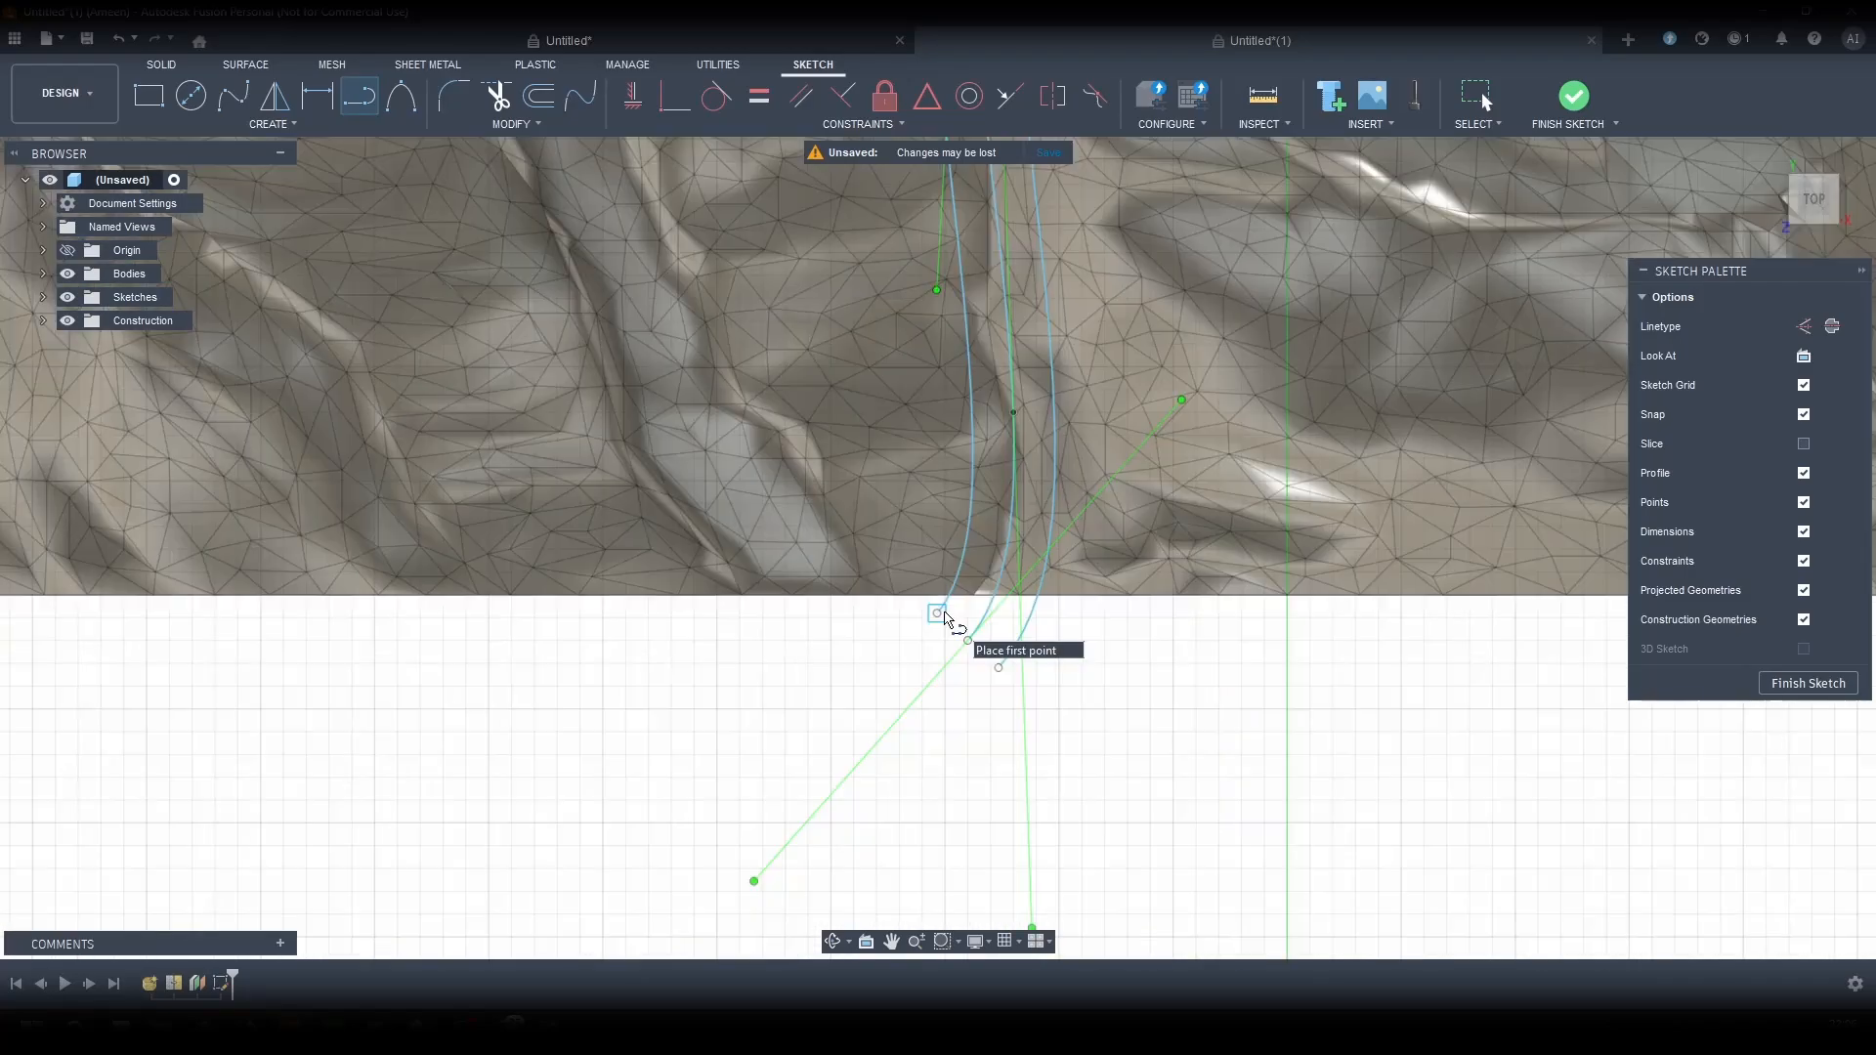
{"action": "left_click", "coordinate": [937, 613]}
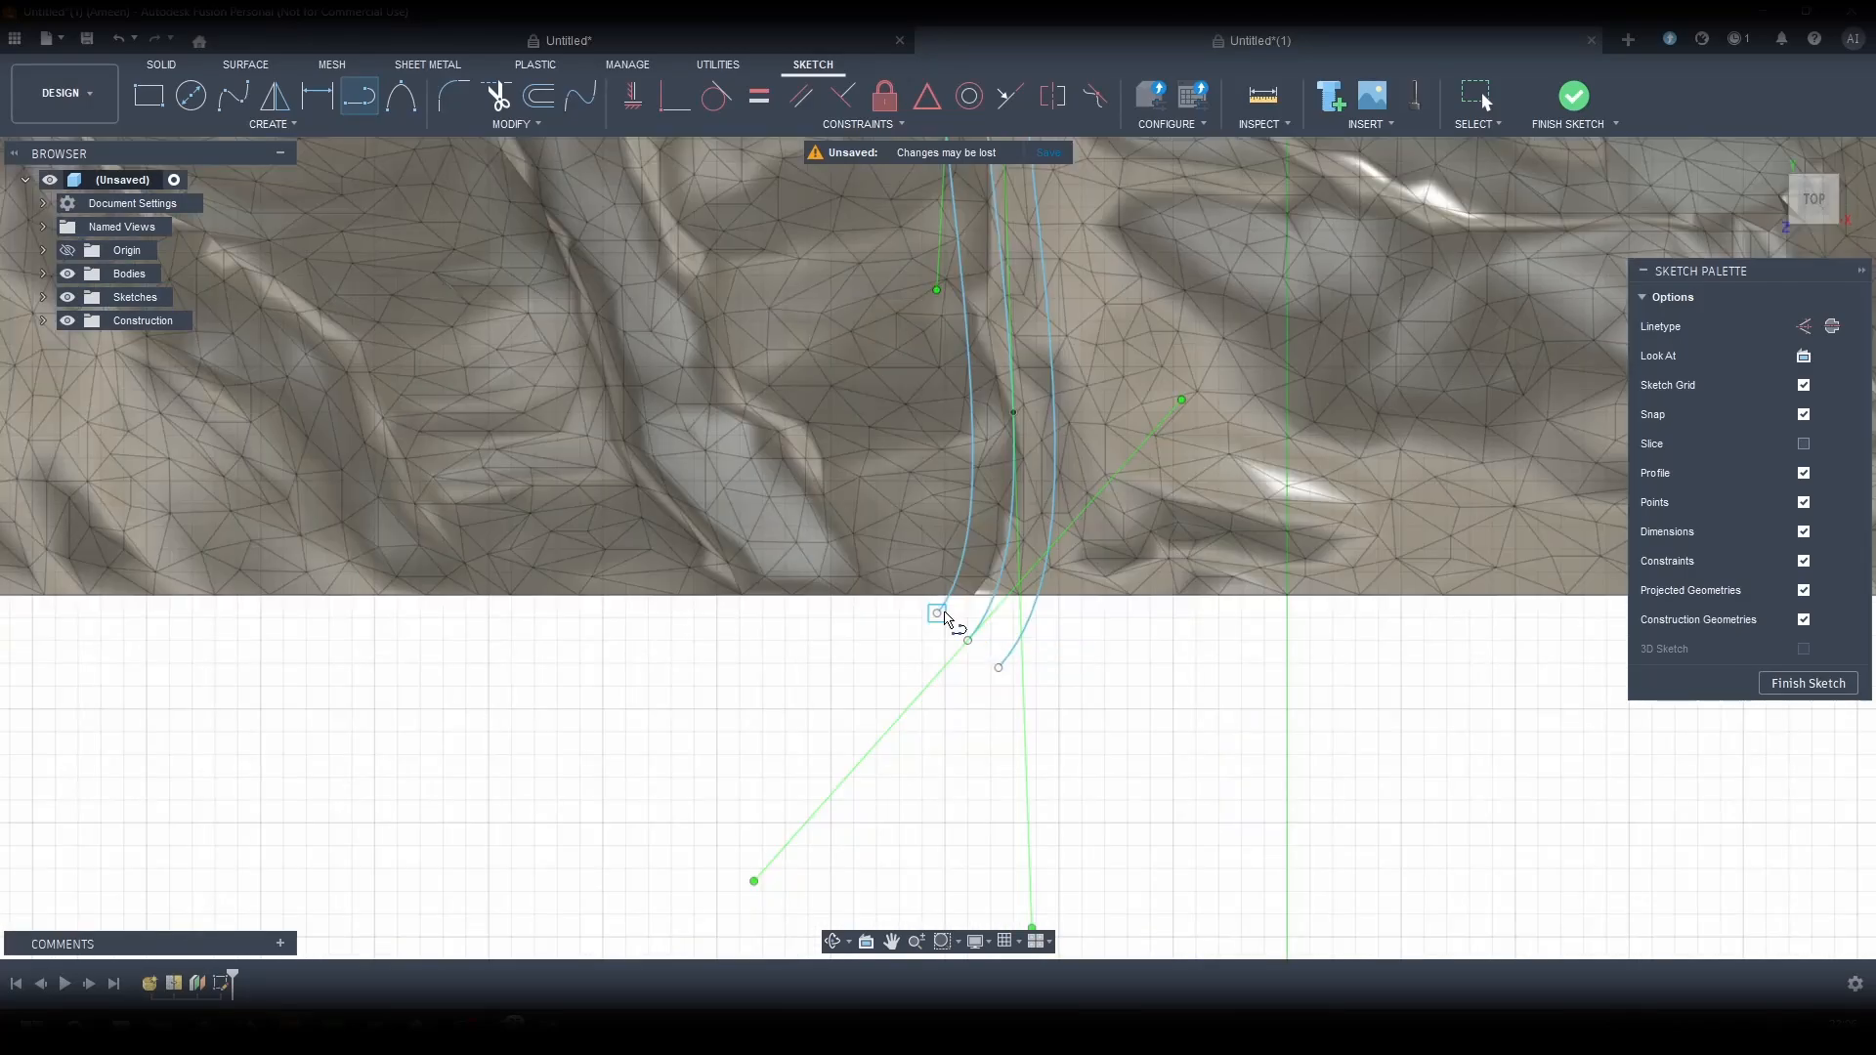
{"action": "left_click", "coordinate": [997, 668]}
{"action": "left_click", "coordinate": [1013, 413]}
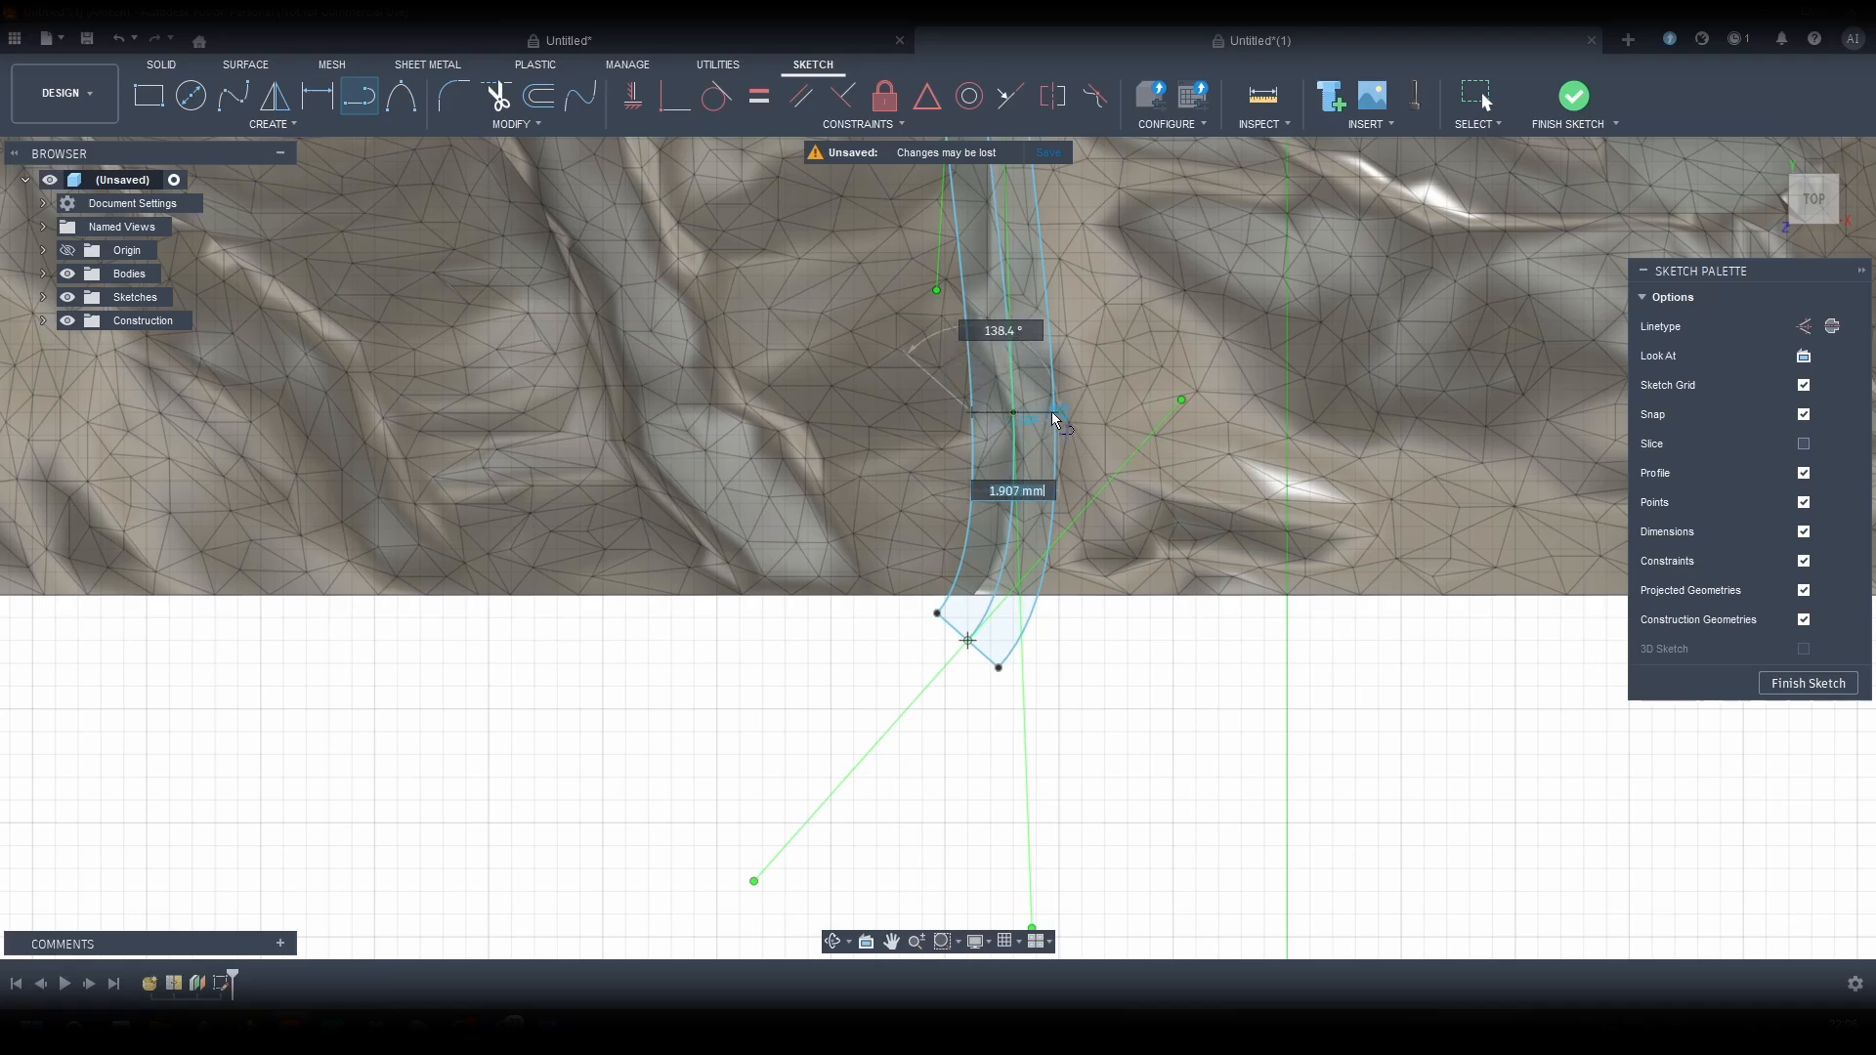
{"action": "scroll", "coordinate": [1052, 408], "scroll_direction": "up", "scroll_amount": 5}
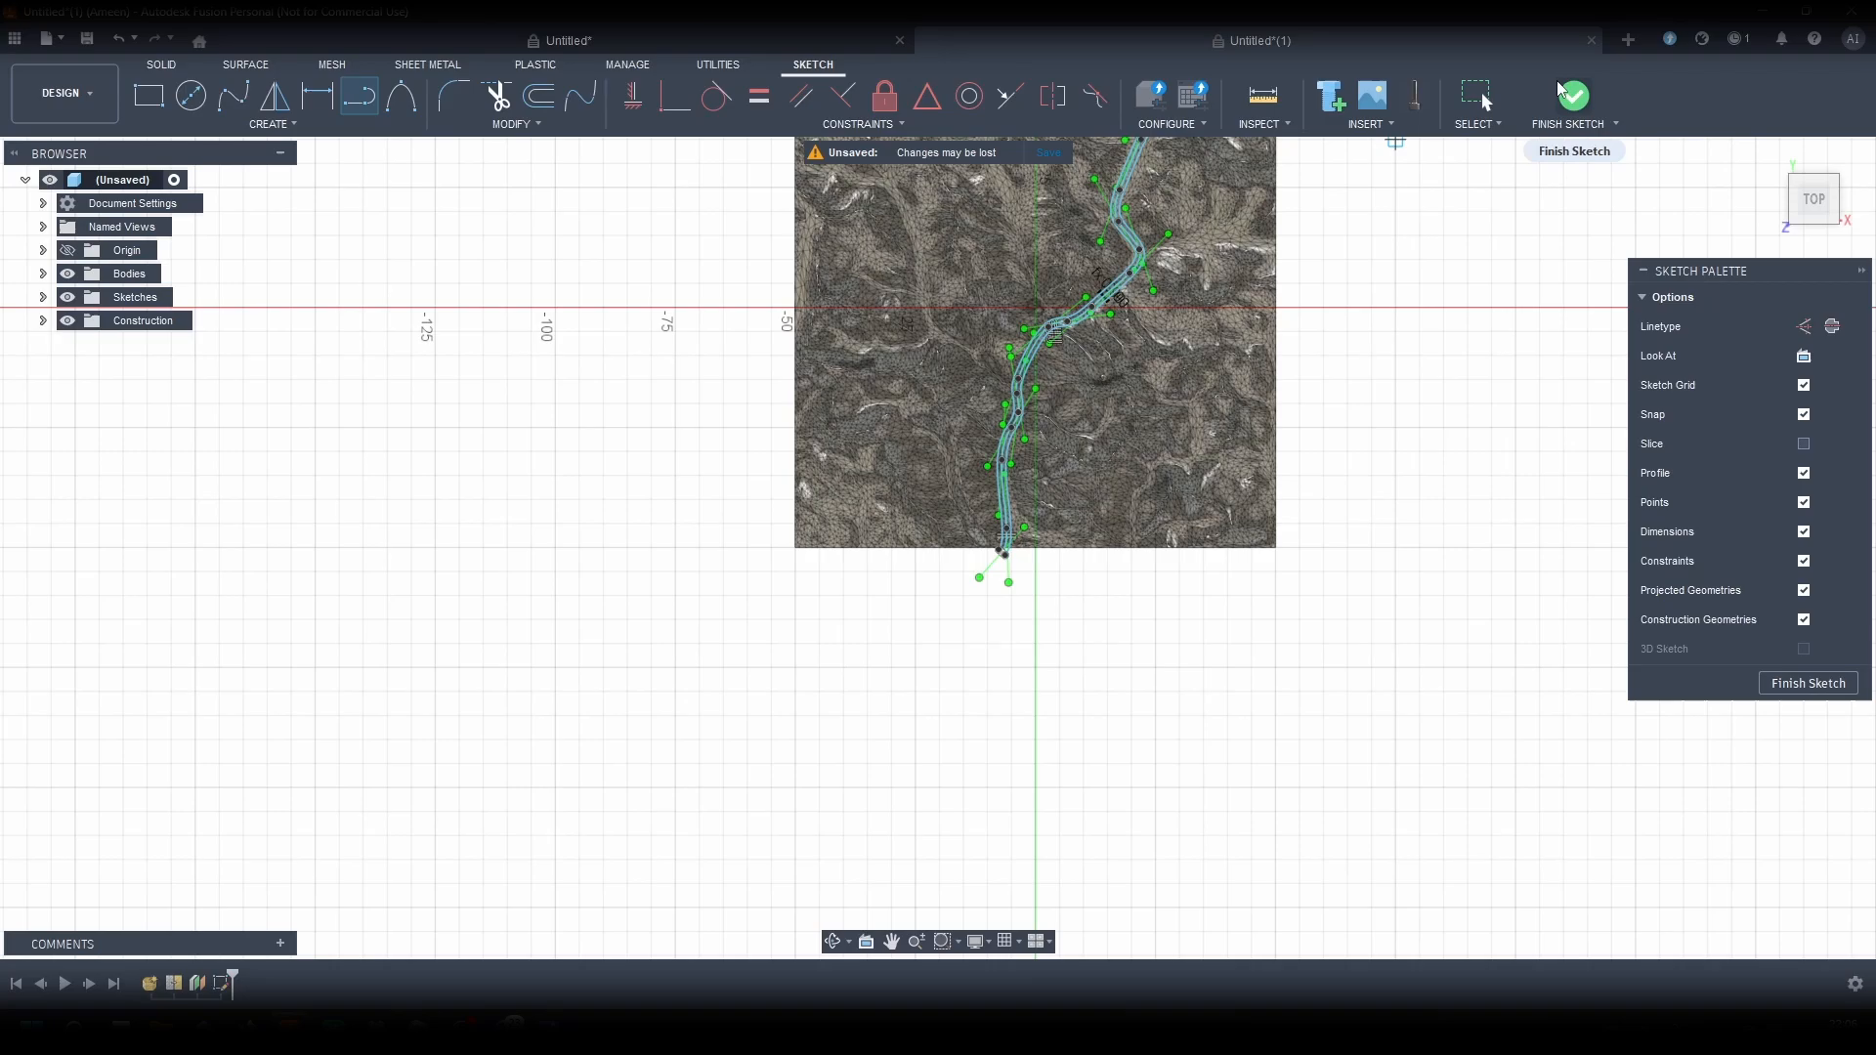
{"action": "left_click", "coordinate": [1566, 95]}
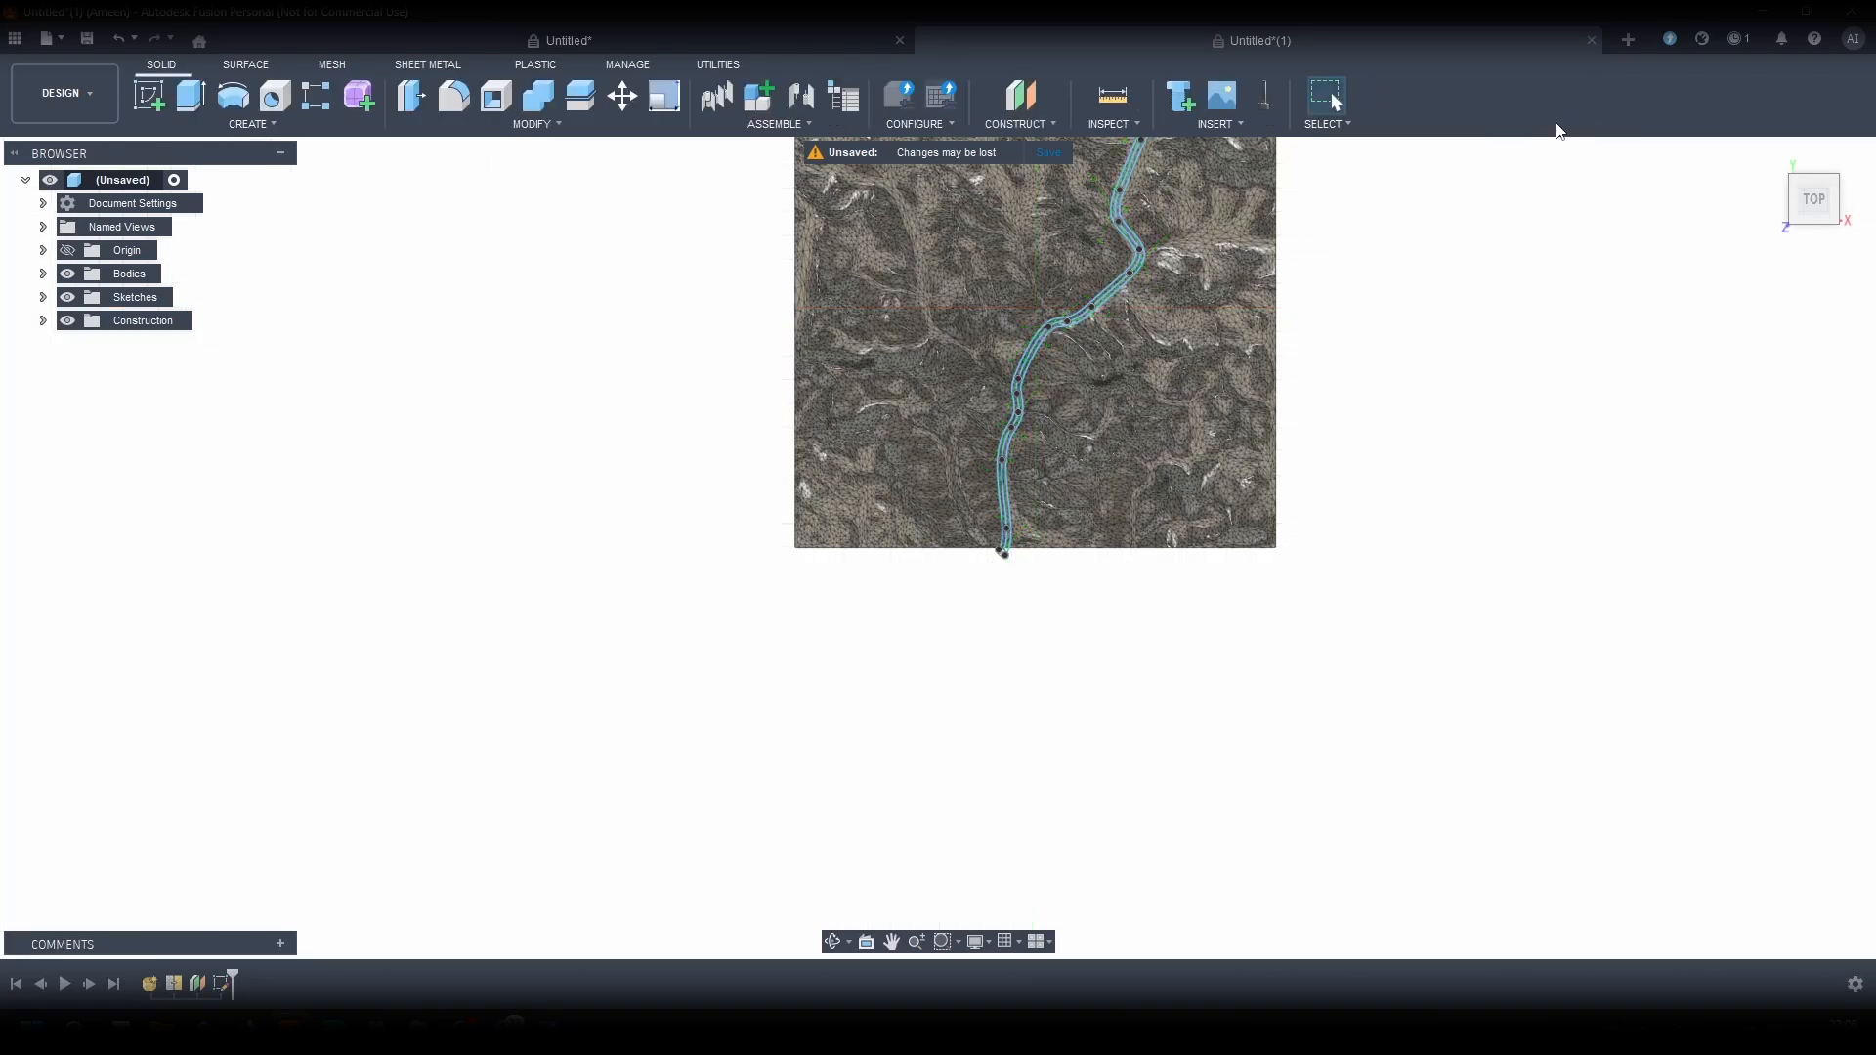
Step: Convert the terrain mesh to a solid body using the Parametric operation
{"action": "scroll", "coordinate": [1227, 334], "scroll_direction": "up", "scroll_amount": 3}
{"action": "mouse_move", "coordinate": [1792, 197]}
{"action": "left_mouse_down"}
{"action": "mouse_move", "coordinate": [1824, 158]}
{"action": "mouse_move", "coordinate": [1815, 201]}
{"action": "left_mouse_up"}
{"action": "left_click", "coordinate": [332, 63]}
{"action": "left_click", "coordinate": [555, 119]}
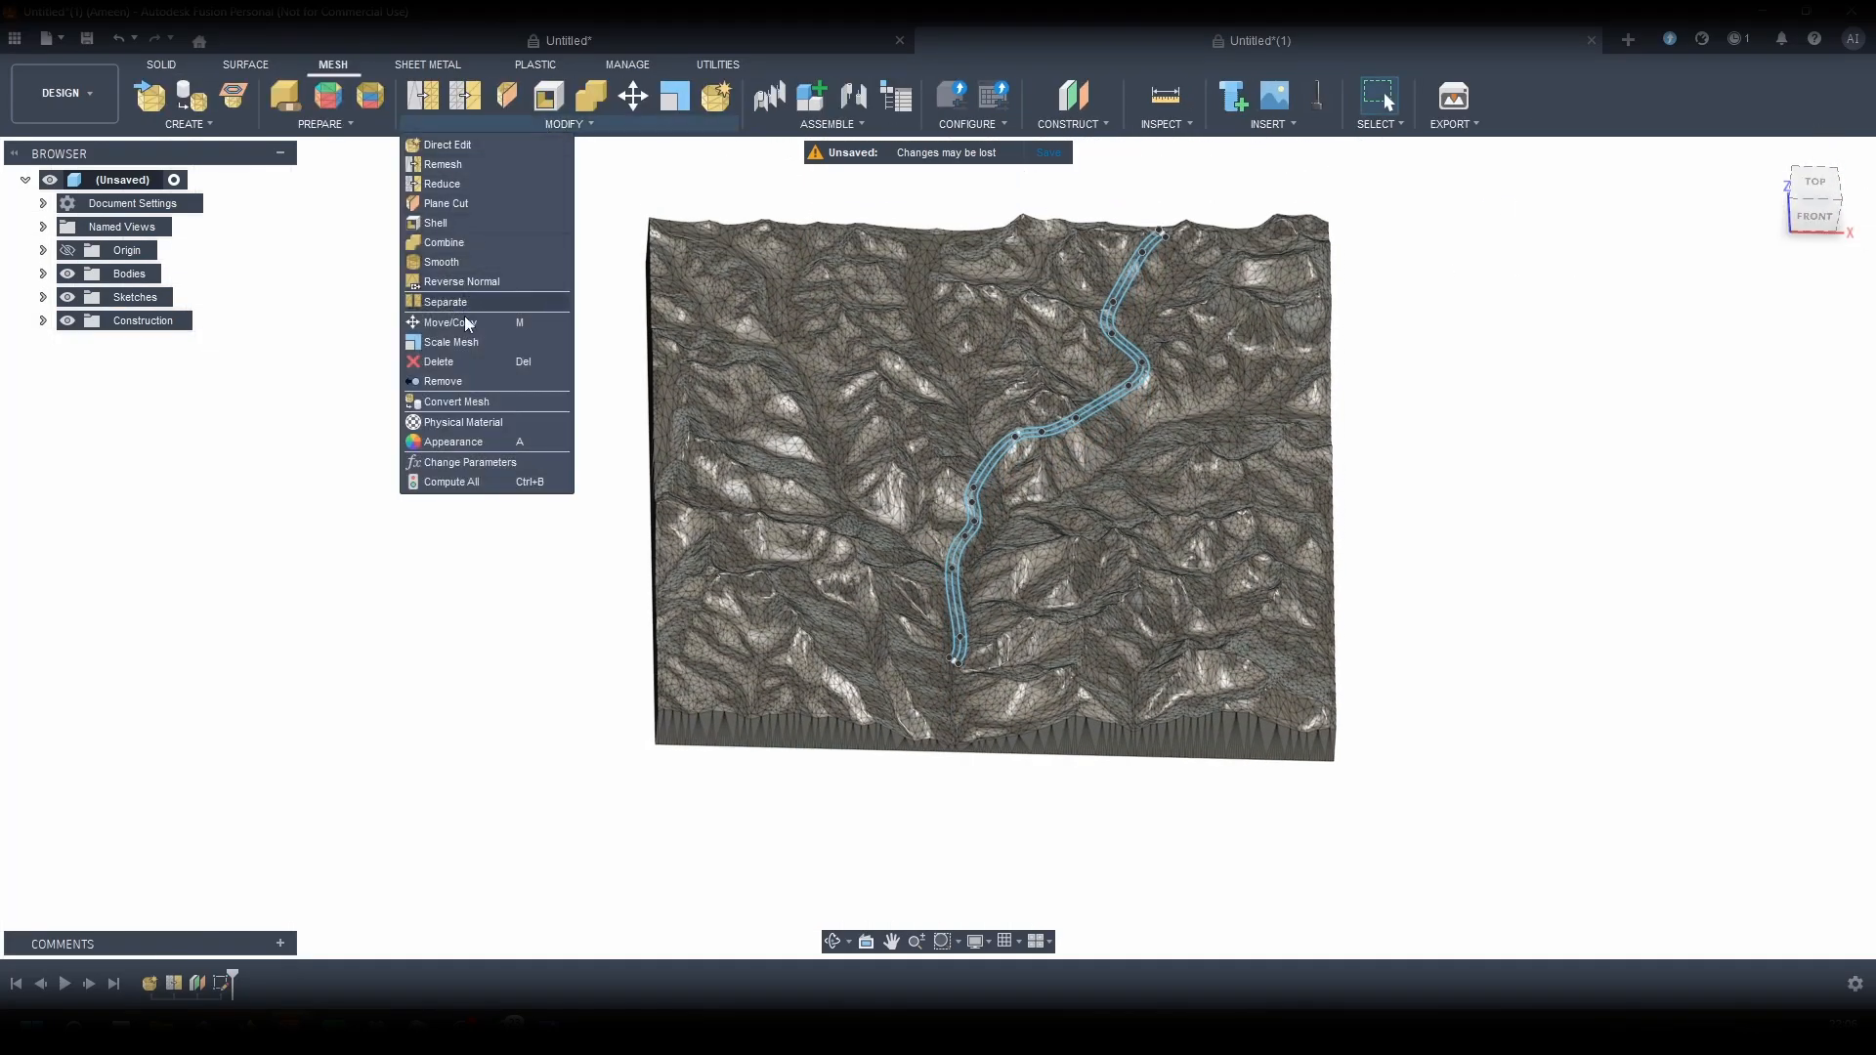
{"action": "left_click", "coordinate": [471, 401]}
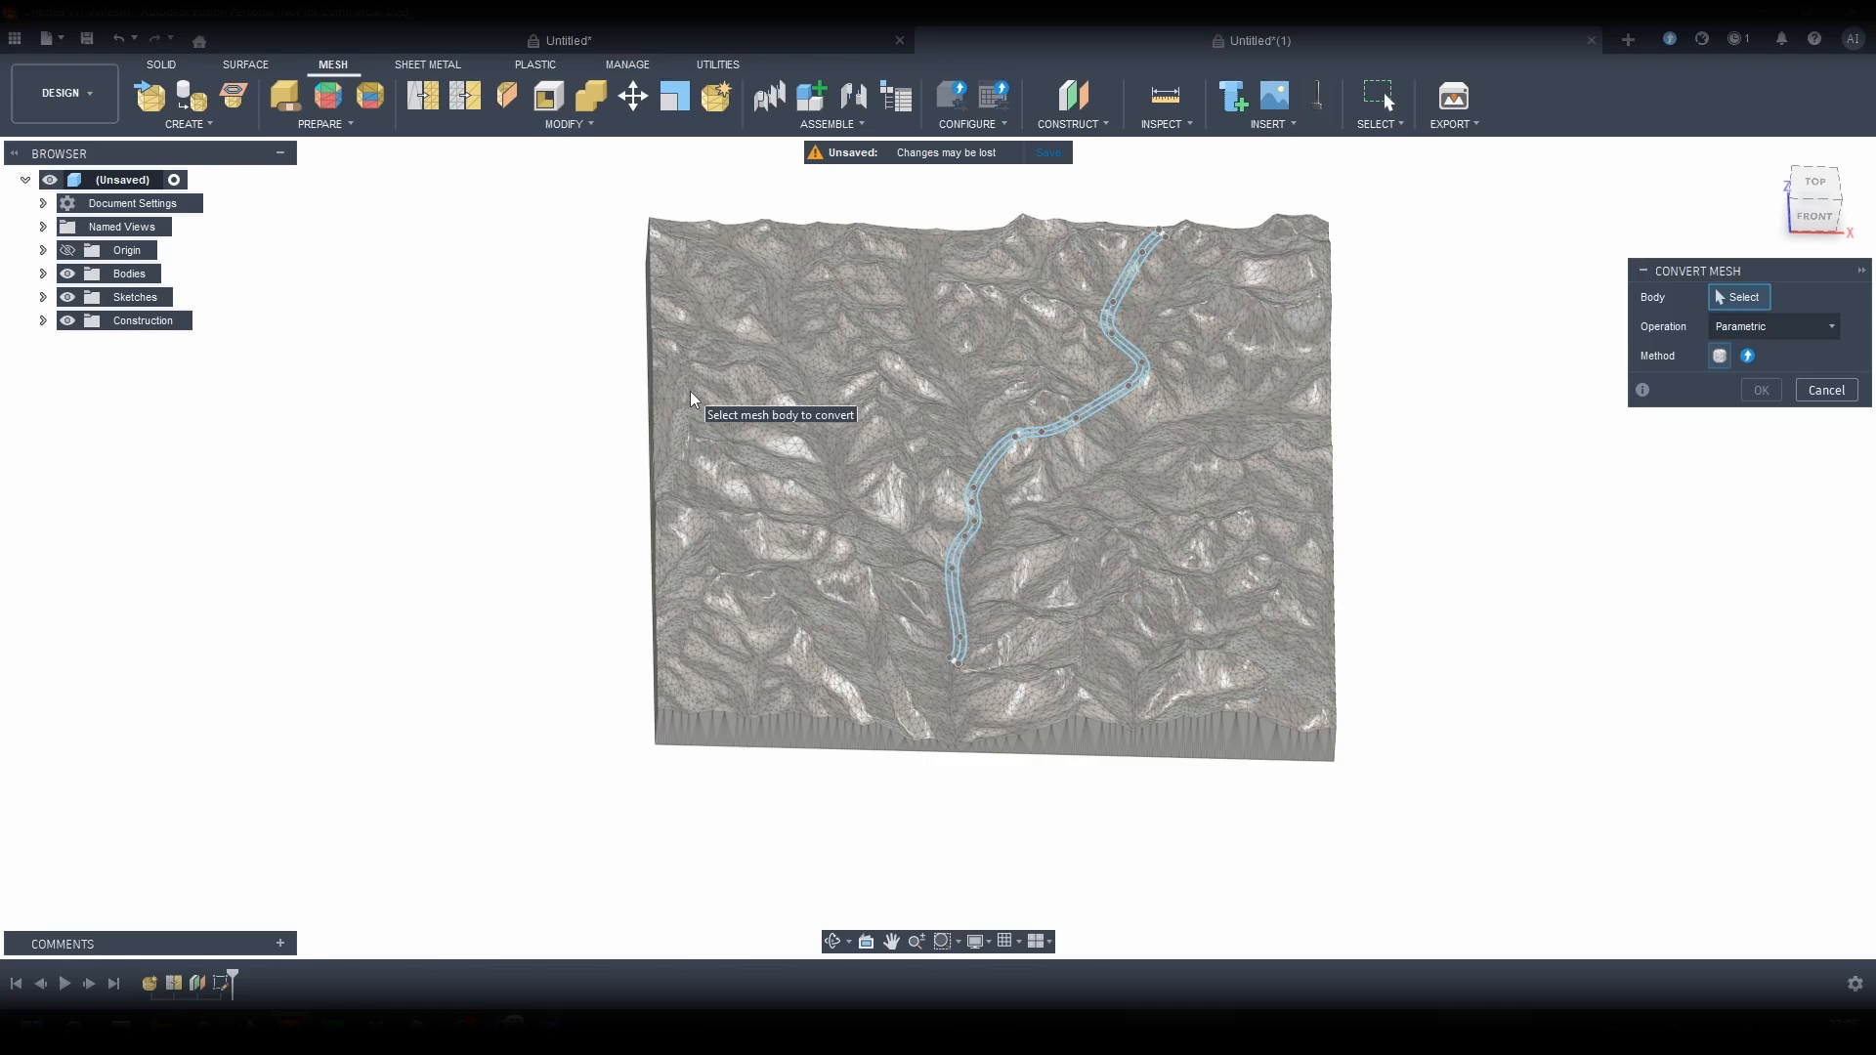
{"action": "left_click", "coordinate": [690, 398]}
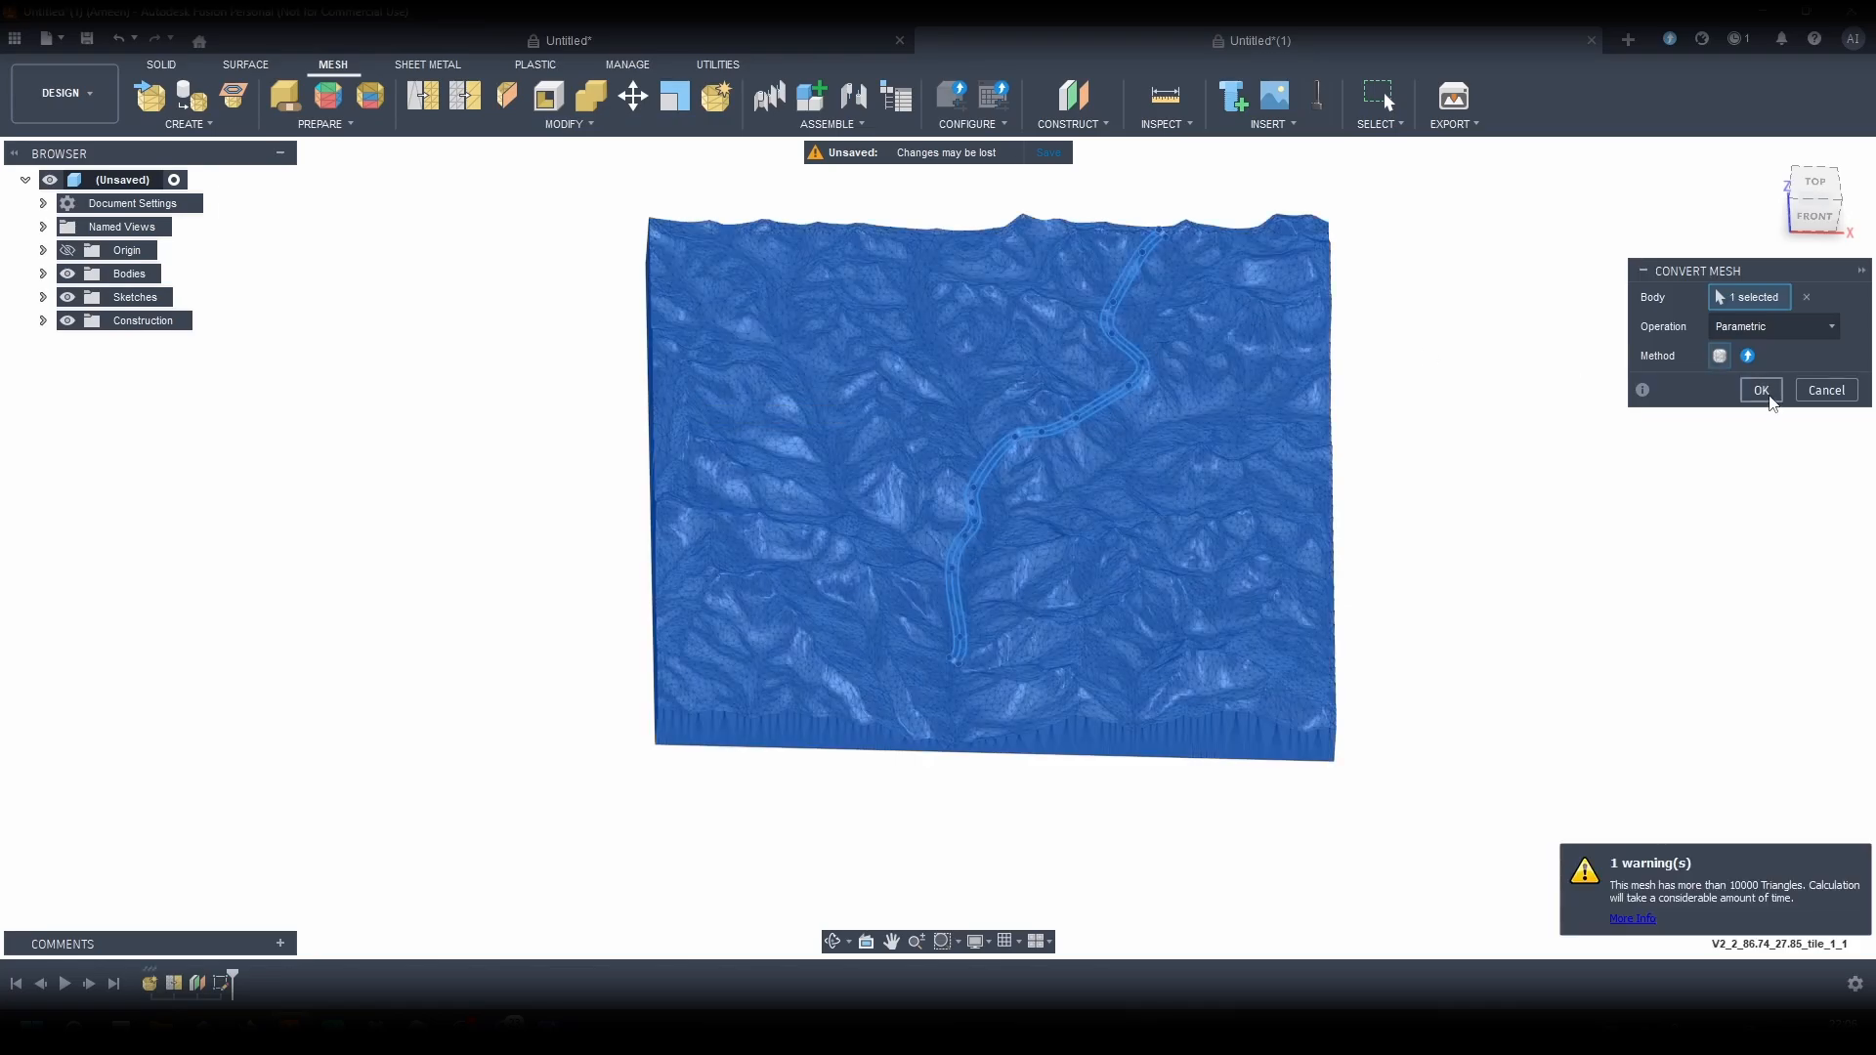
{"action": "left_click", "coordinate": [1769, 396]}
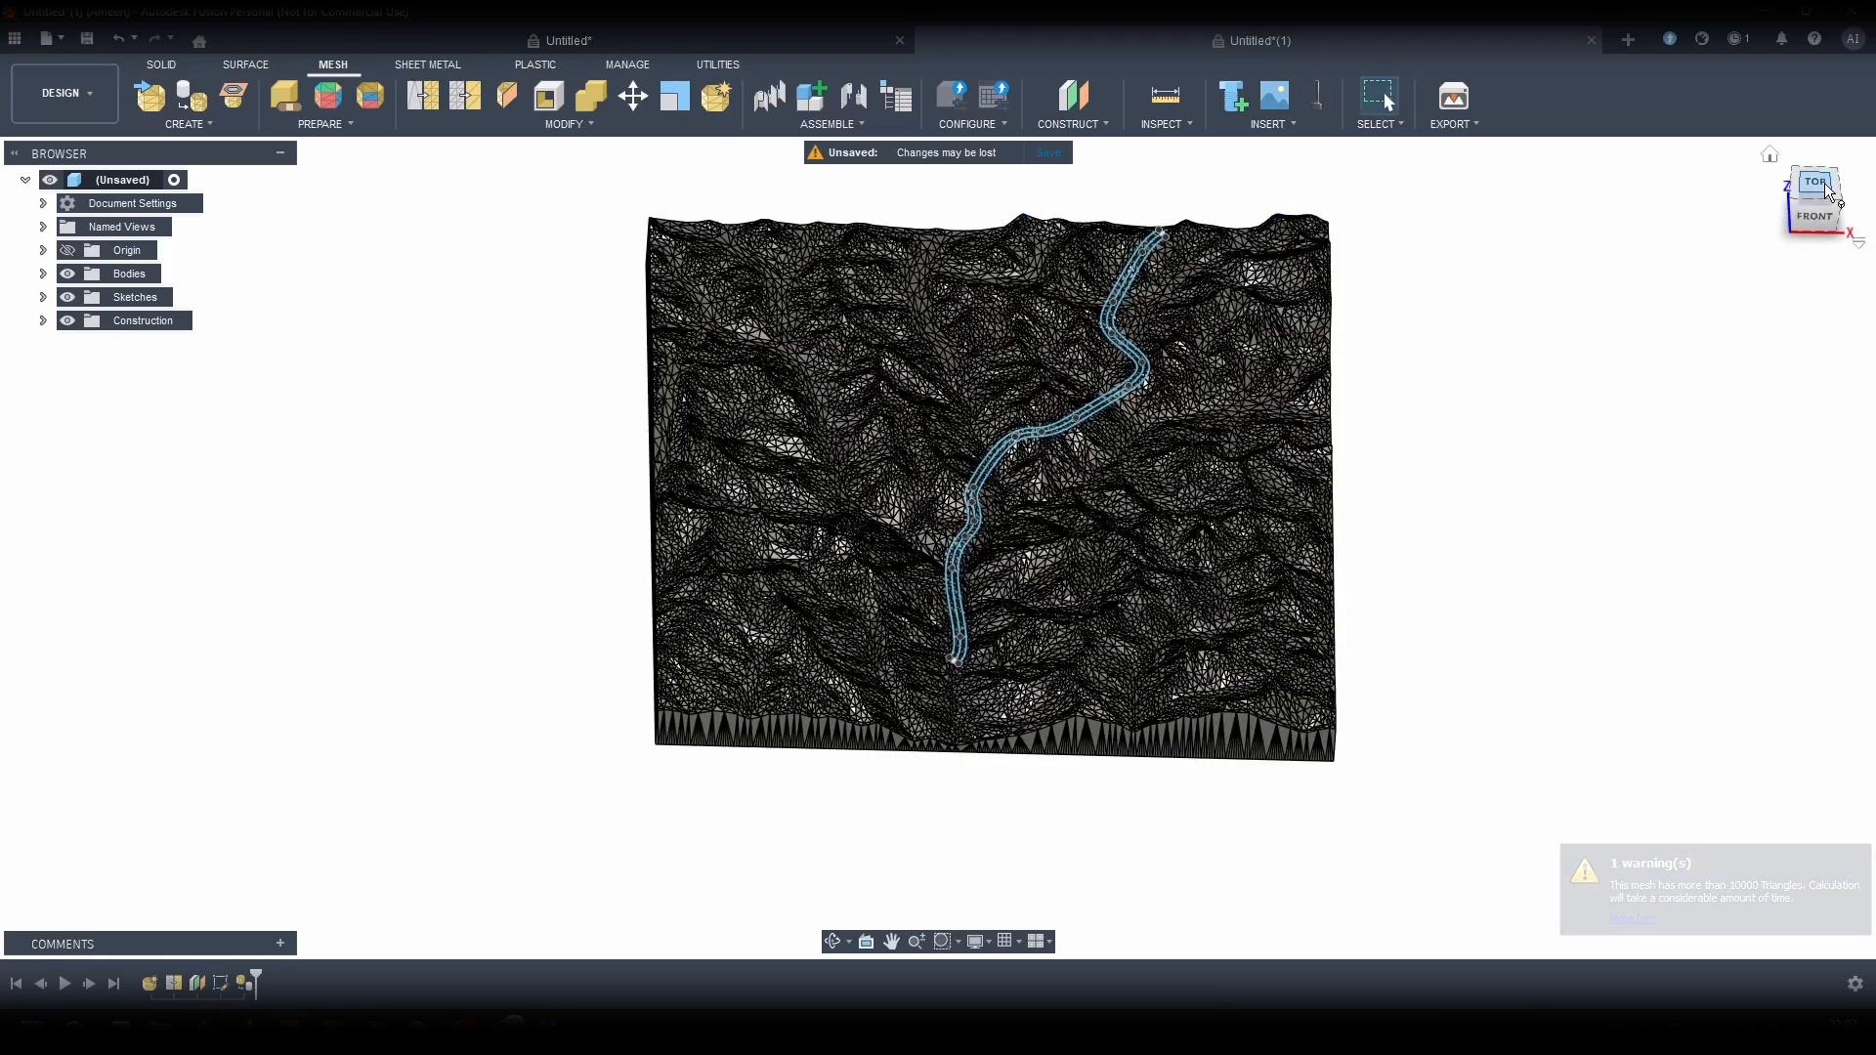
Step: Create a copy of the terrain body in place with Move/Copy, keeping all distances and angles at zero
{"action": "mouse_move", "coordinate": [1809, 191]}
{"action": "left_mouse_down"}
{"action": "mouse_move", "coordinate": [1792, 251]}
{"action": "mouse_move", "coordinate": [1814, 187]}
{"action": "left_mouse_up"}
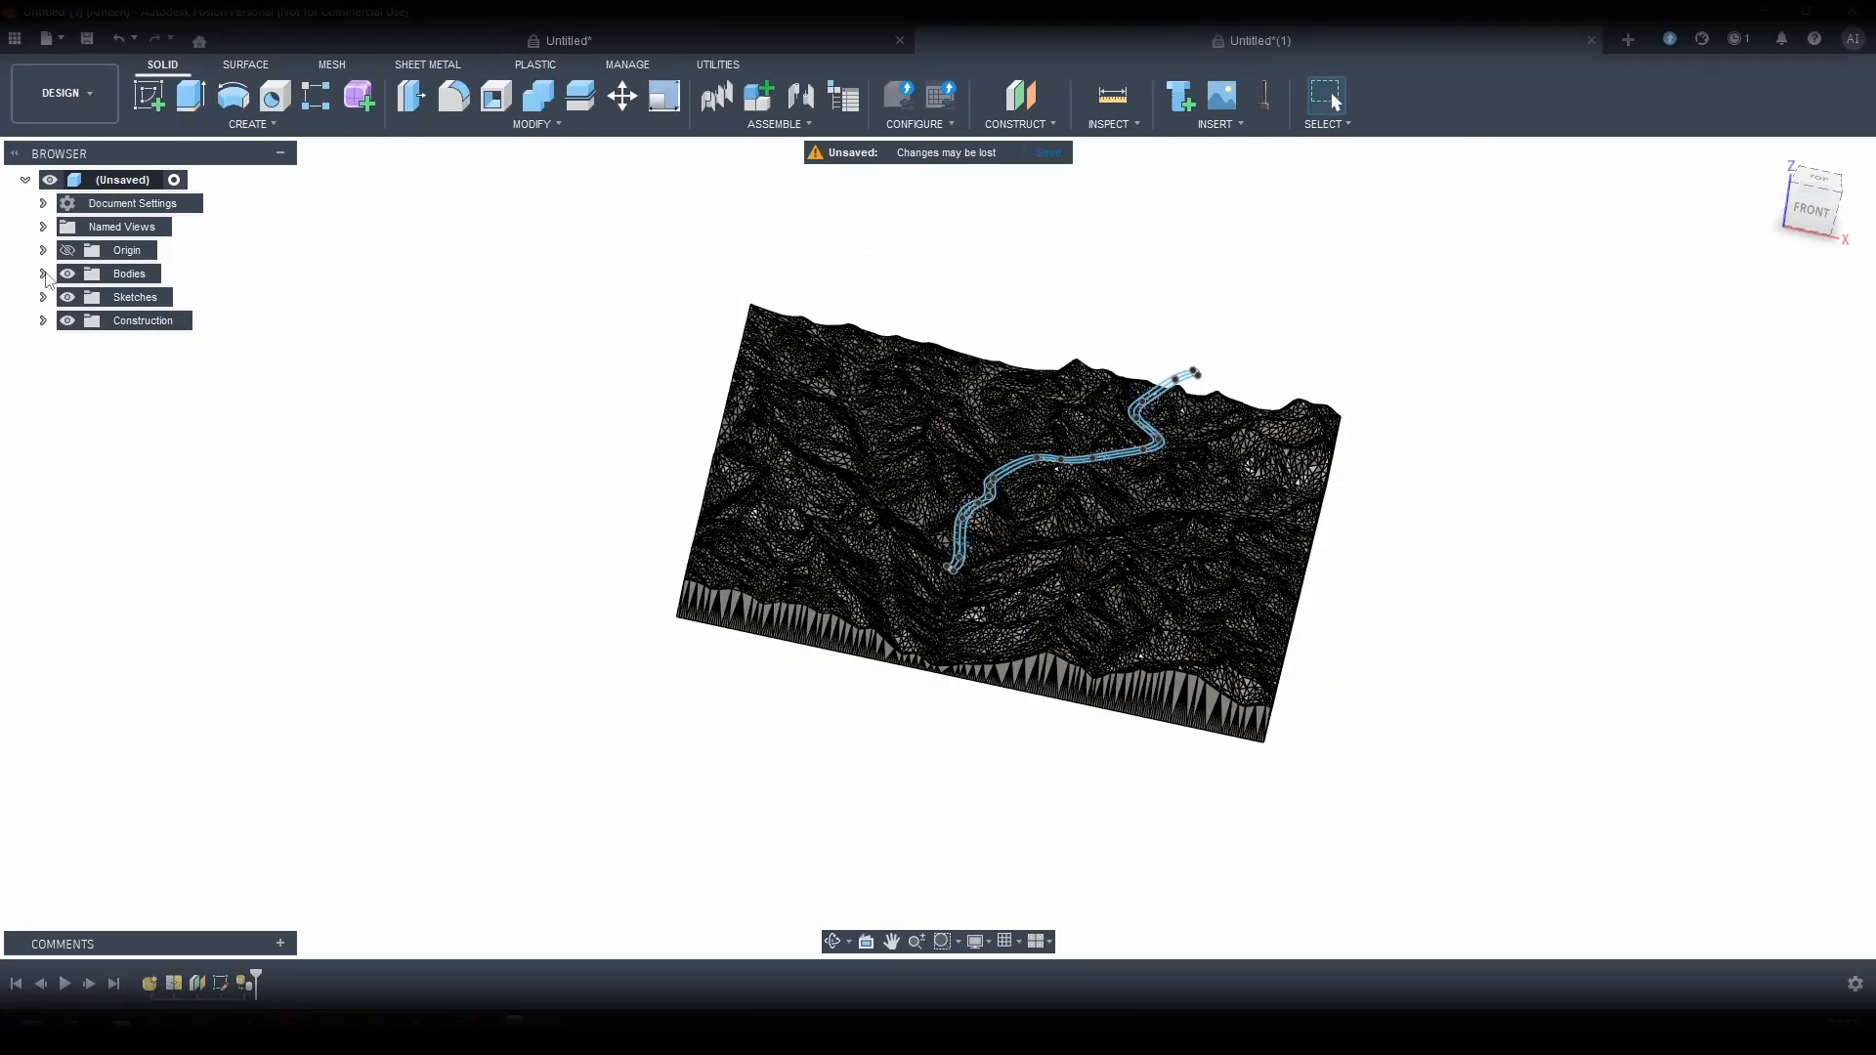
{"action": "left_click", "coordinate": [43, 275]}
{"action": "left_click", "coordinate": [142, 298]}
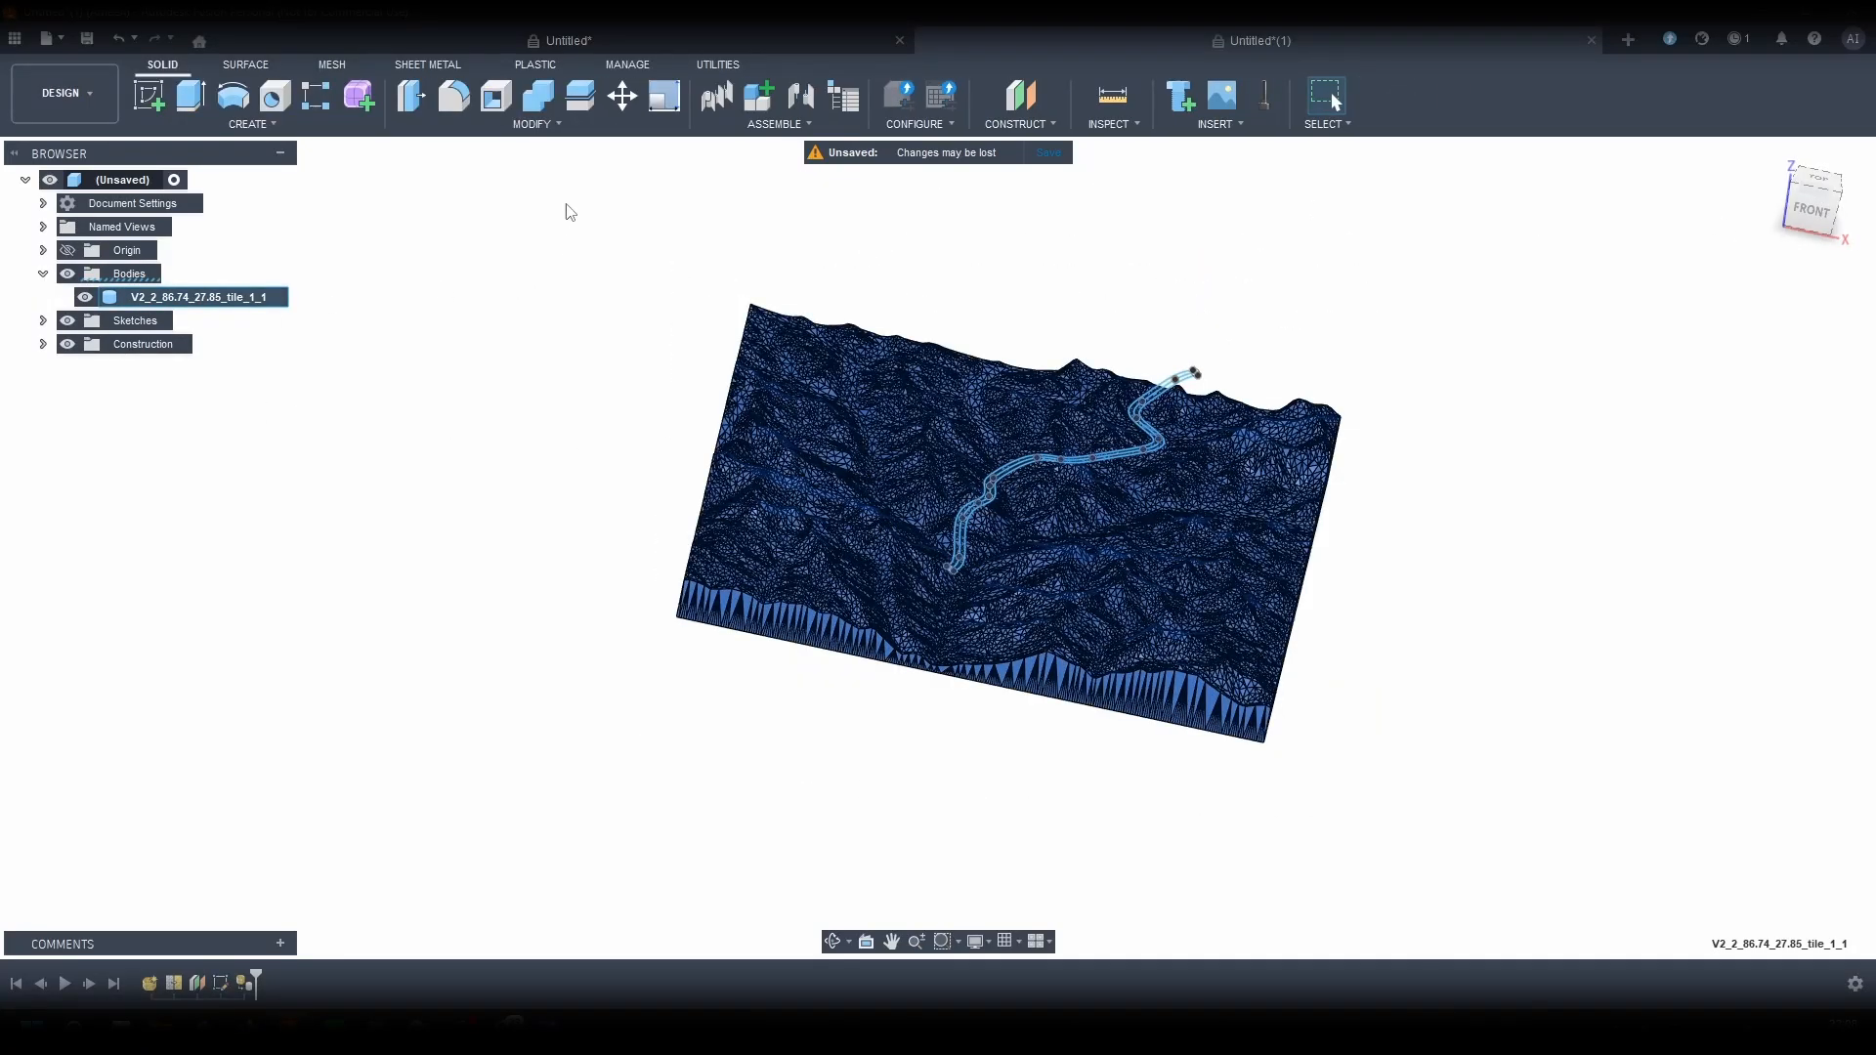
{"action": "left_click", "coordinate": [625, 100]}
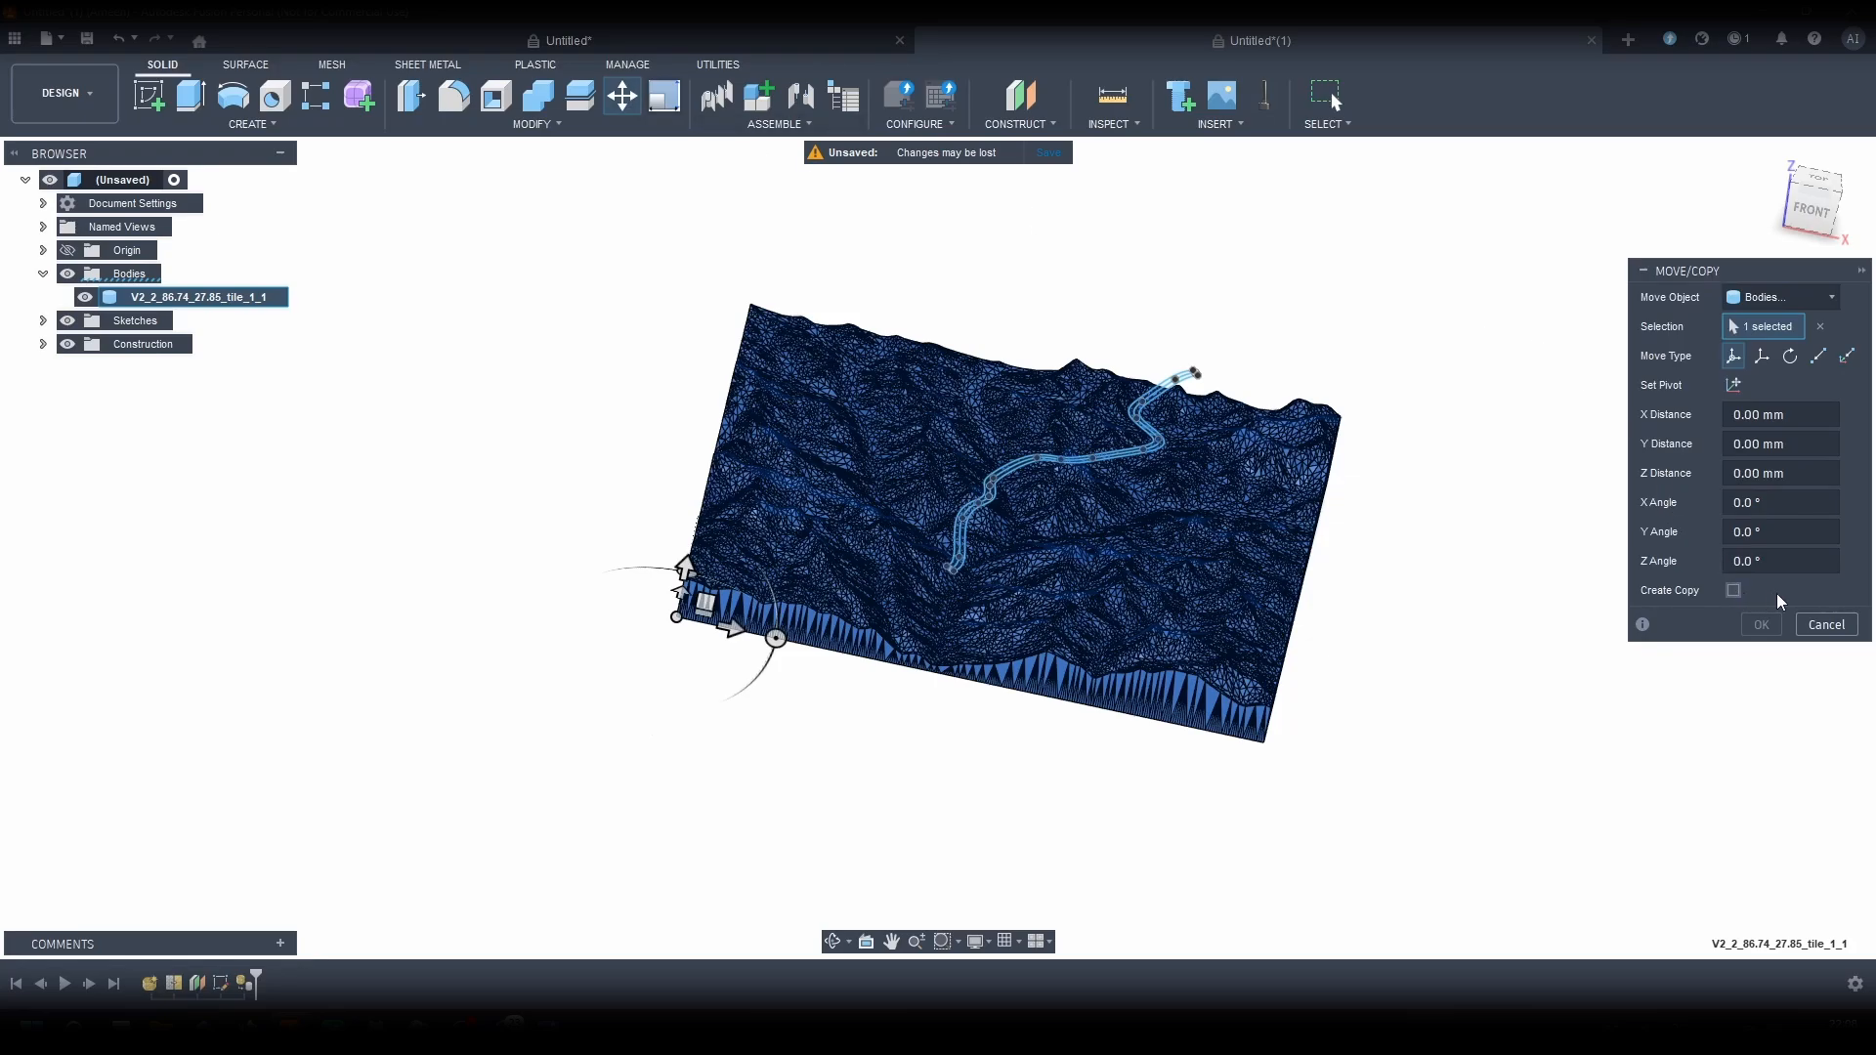
{"action": "left_click", "coordinate": [1767, 623]}
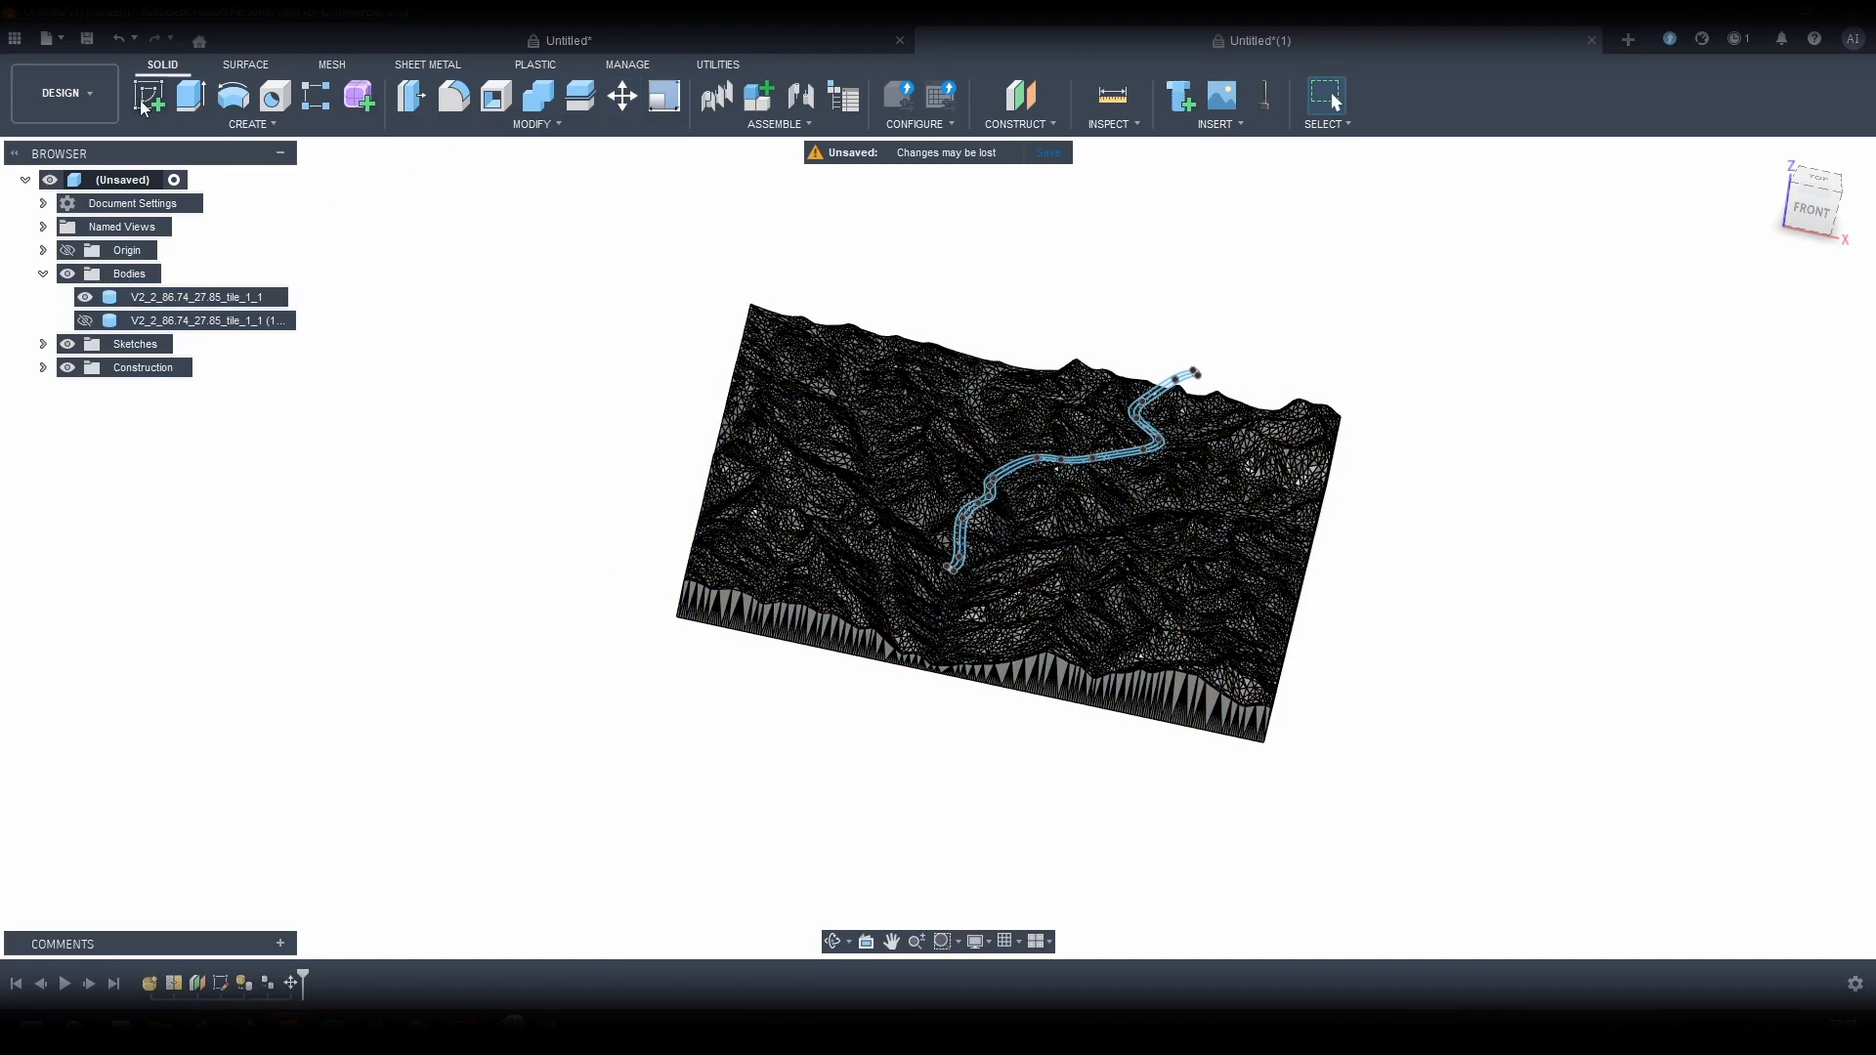
Step: Extrude the two route profiles -42 mm down through the terrain body using the Intersect operation
{"action": "left_click", "coordinate": [191, 95]}
{"action": "scroll", "coordinate": [1105, 477], "scroll_direction": "up", "scroll_amount": 5}
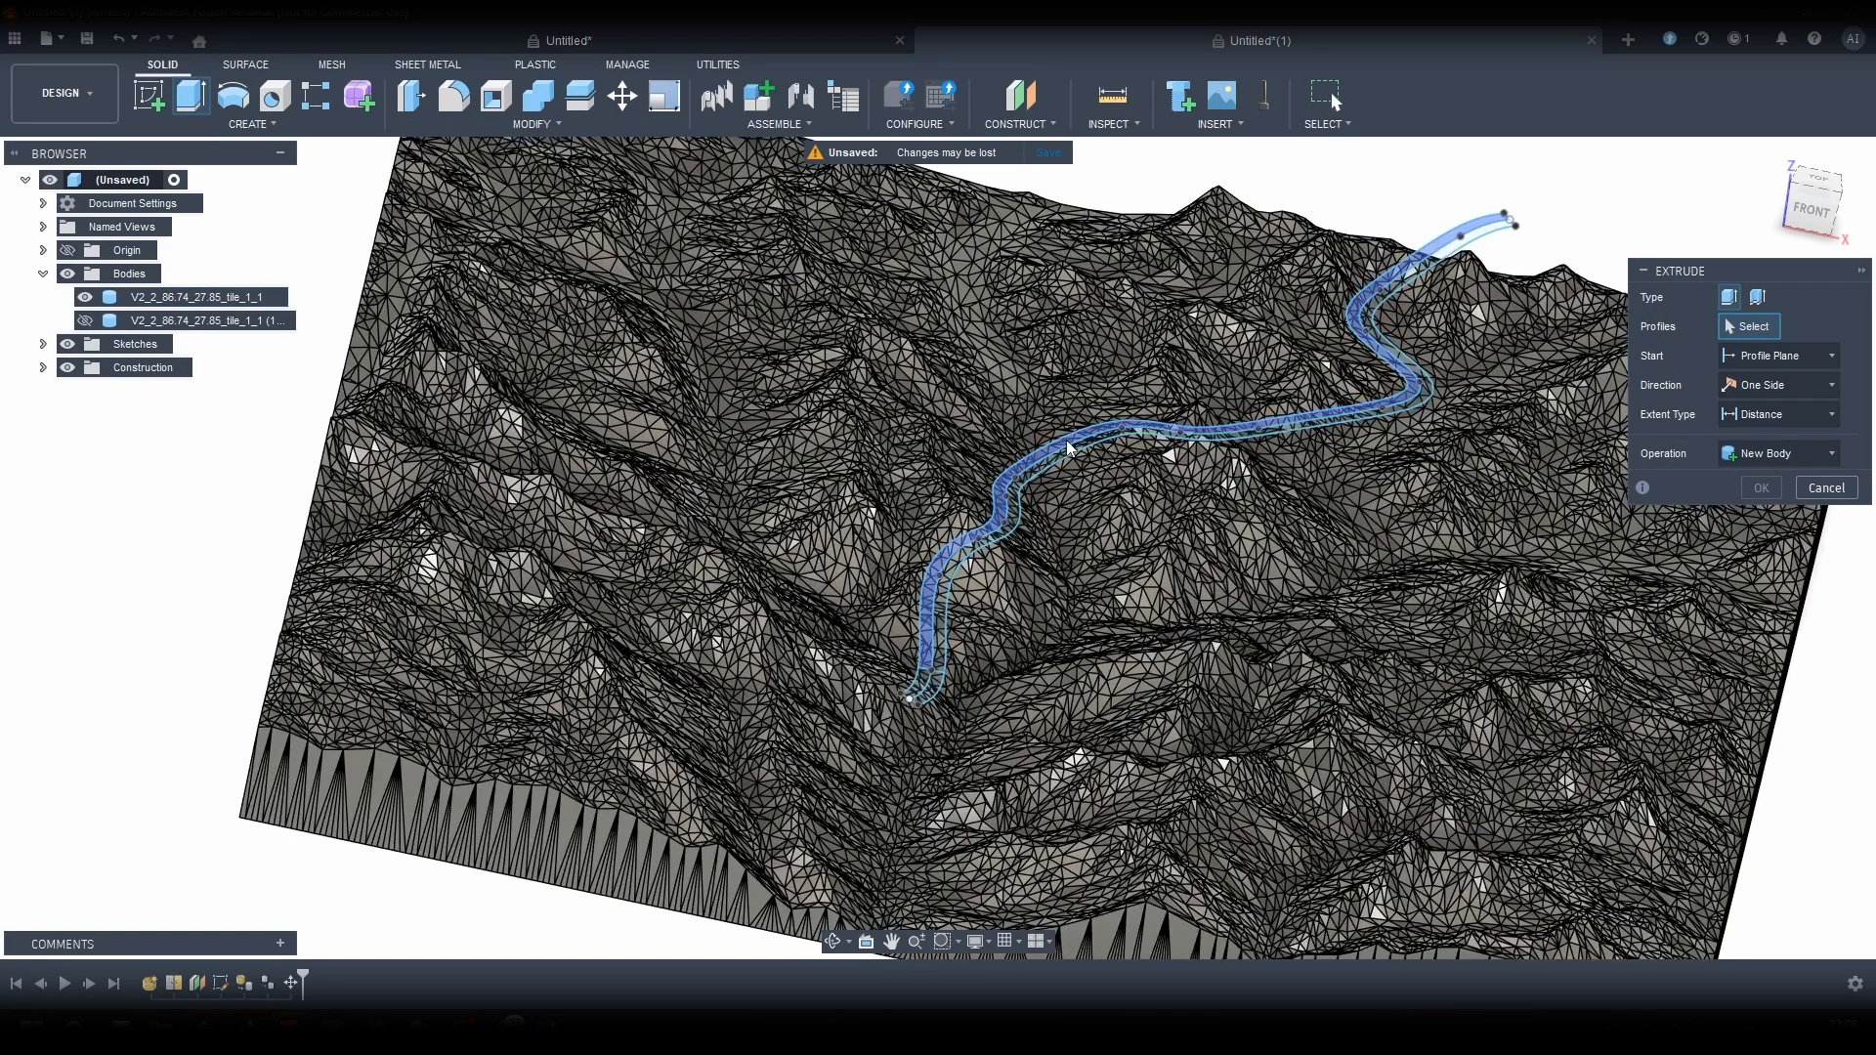
{"action": "left_click", "coordinate": [1065, 438]}
{"action": "left_click", "coordinate": [1065, 449]}
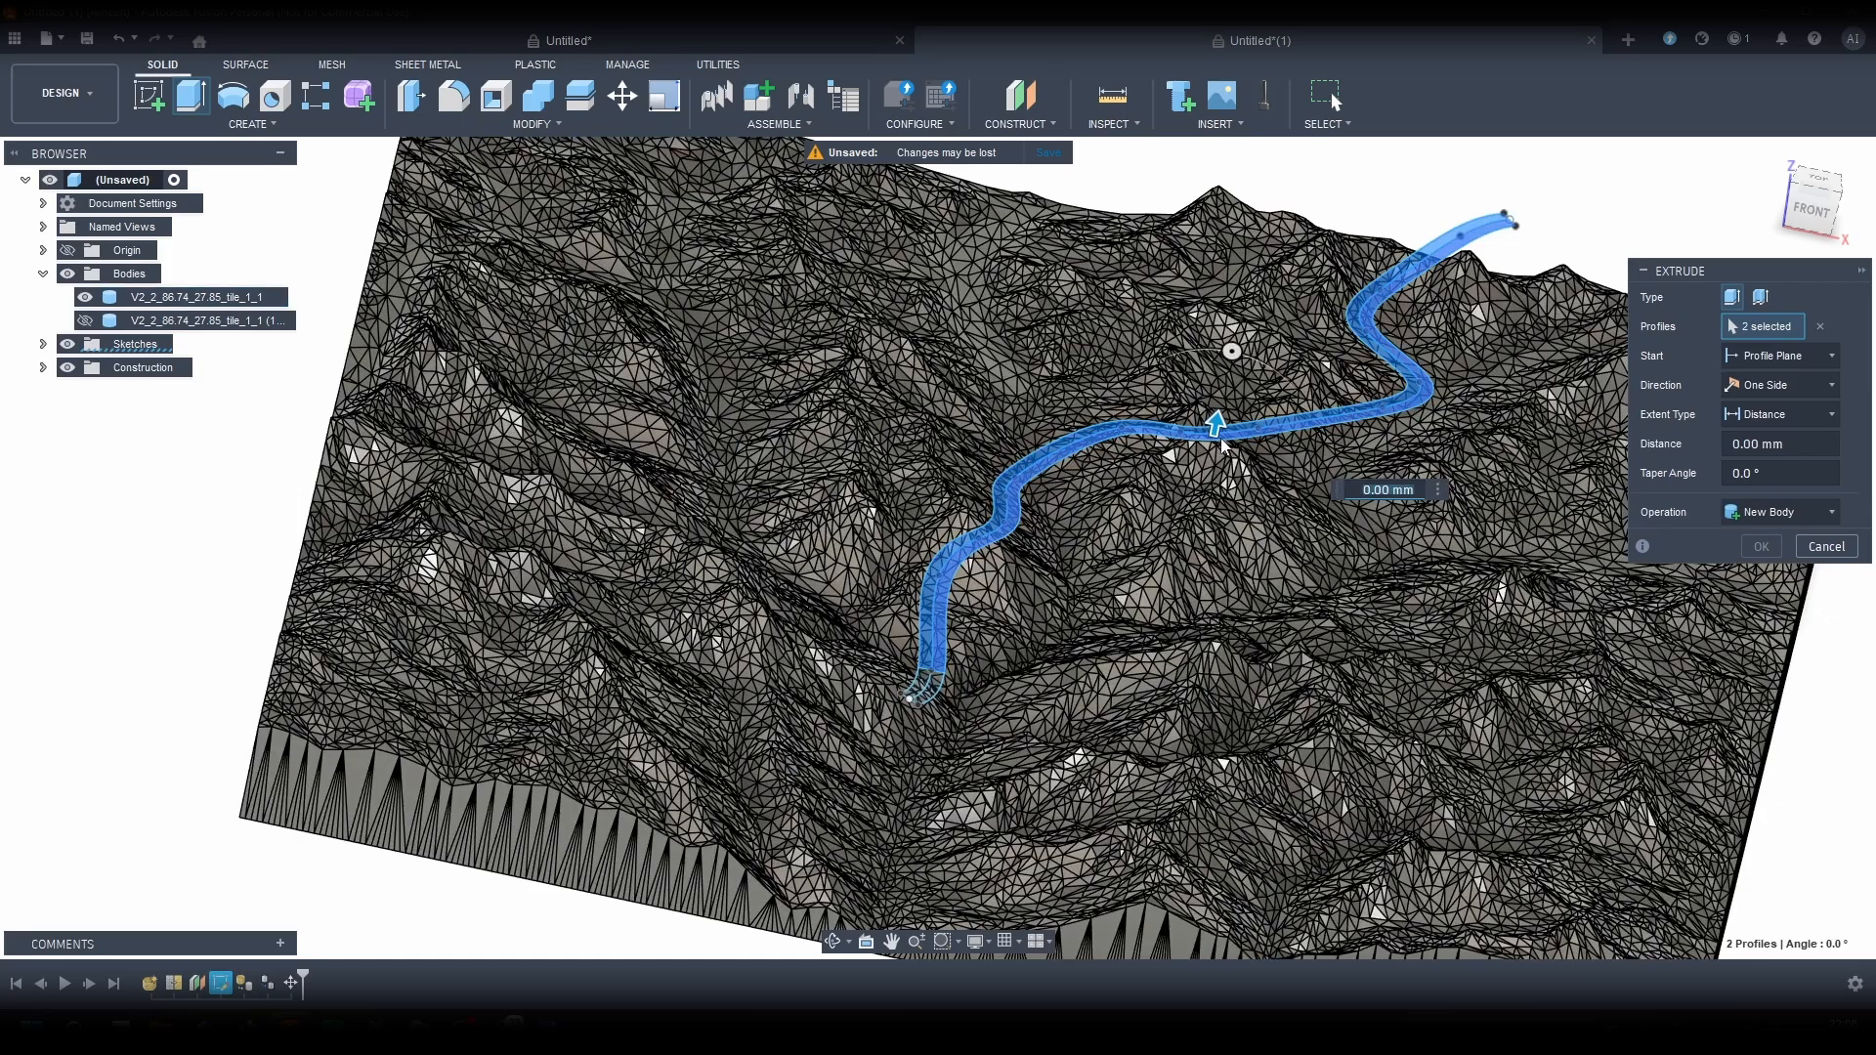
{"action": "scroll", "coordinate": [1147, 278], "scroll_direction": "down", "scroll_amount": 3}
{"action": "left_click_drag", "start_coordinate": [1189, 371], "coordinate": [1114, 718]}
{"action": "left_click", "coordinate": [1815, 211]}
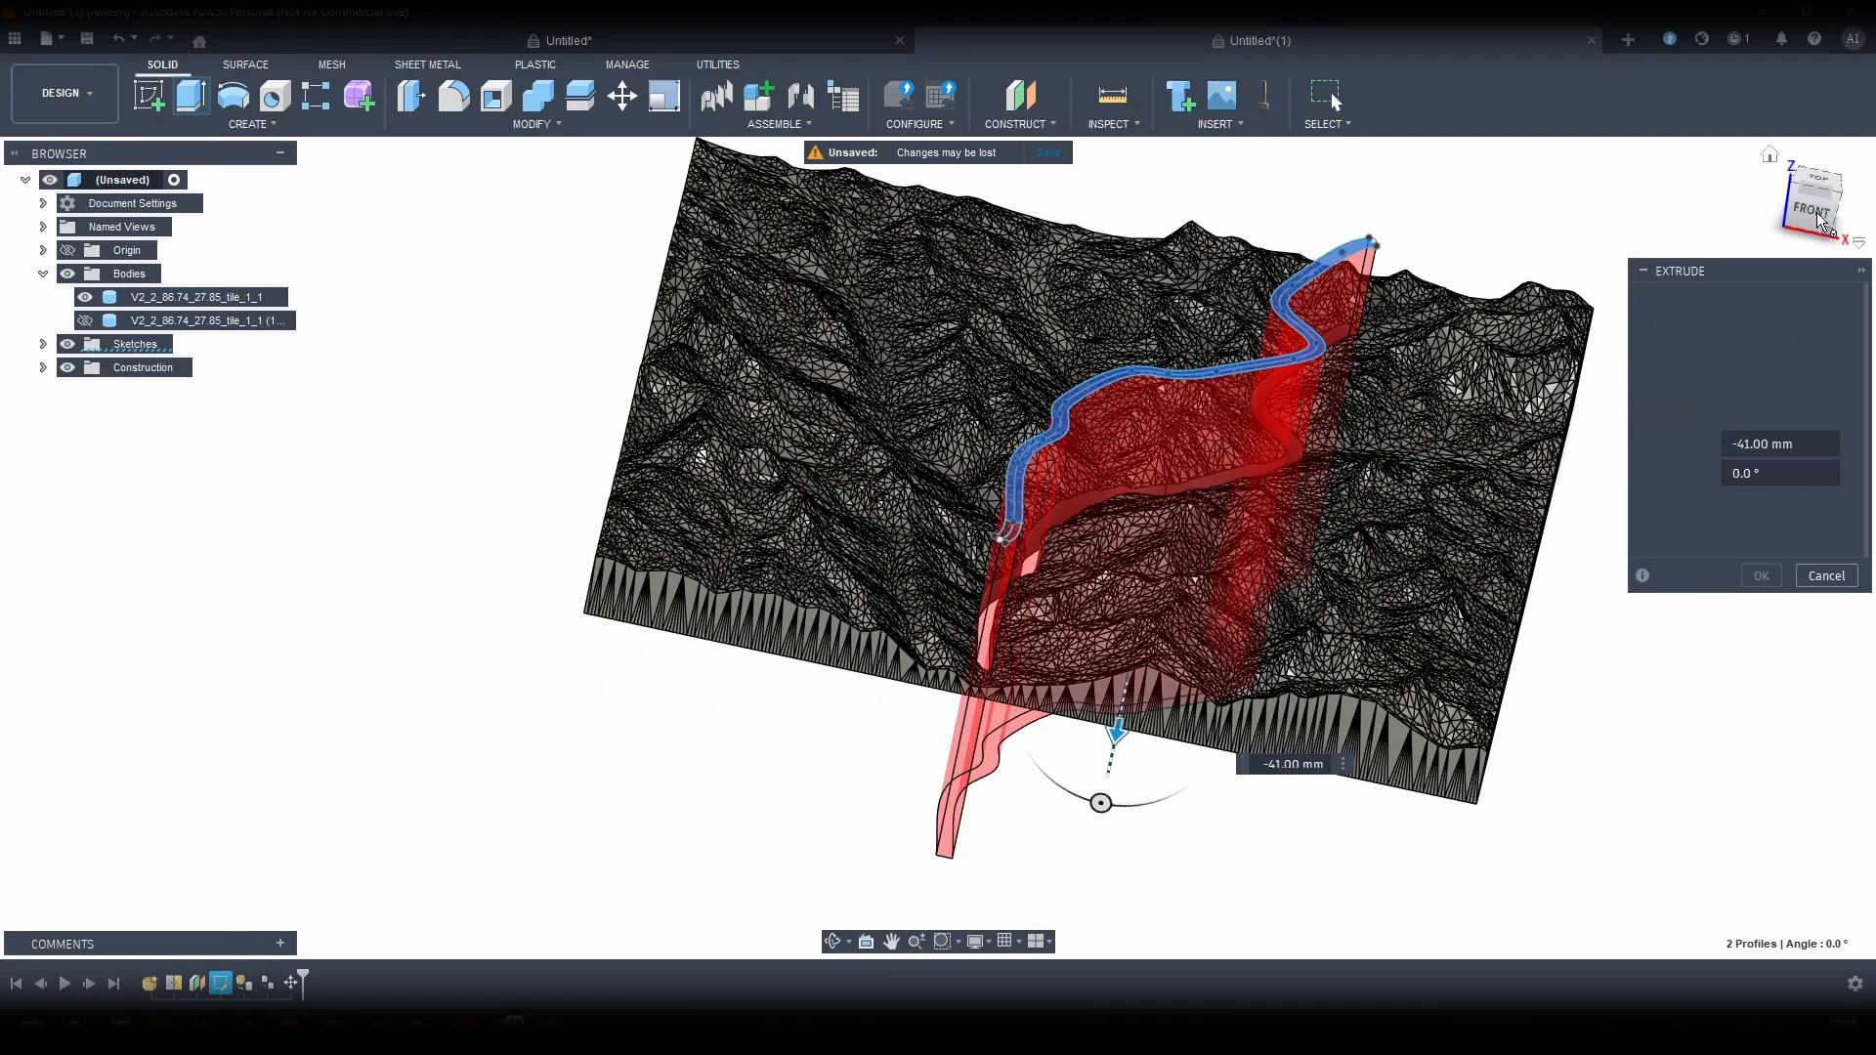
{"action": "left_click", "coordinate": [1791, 512]}
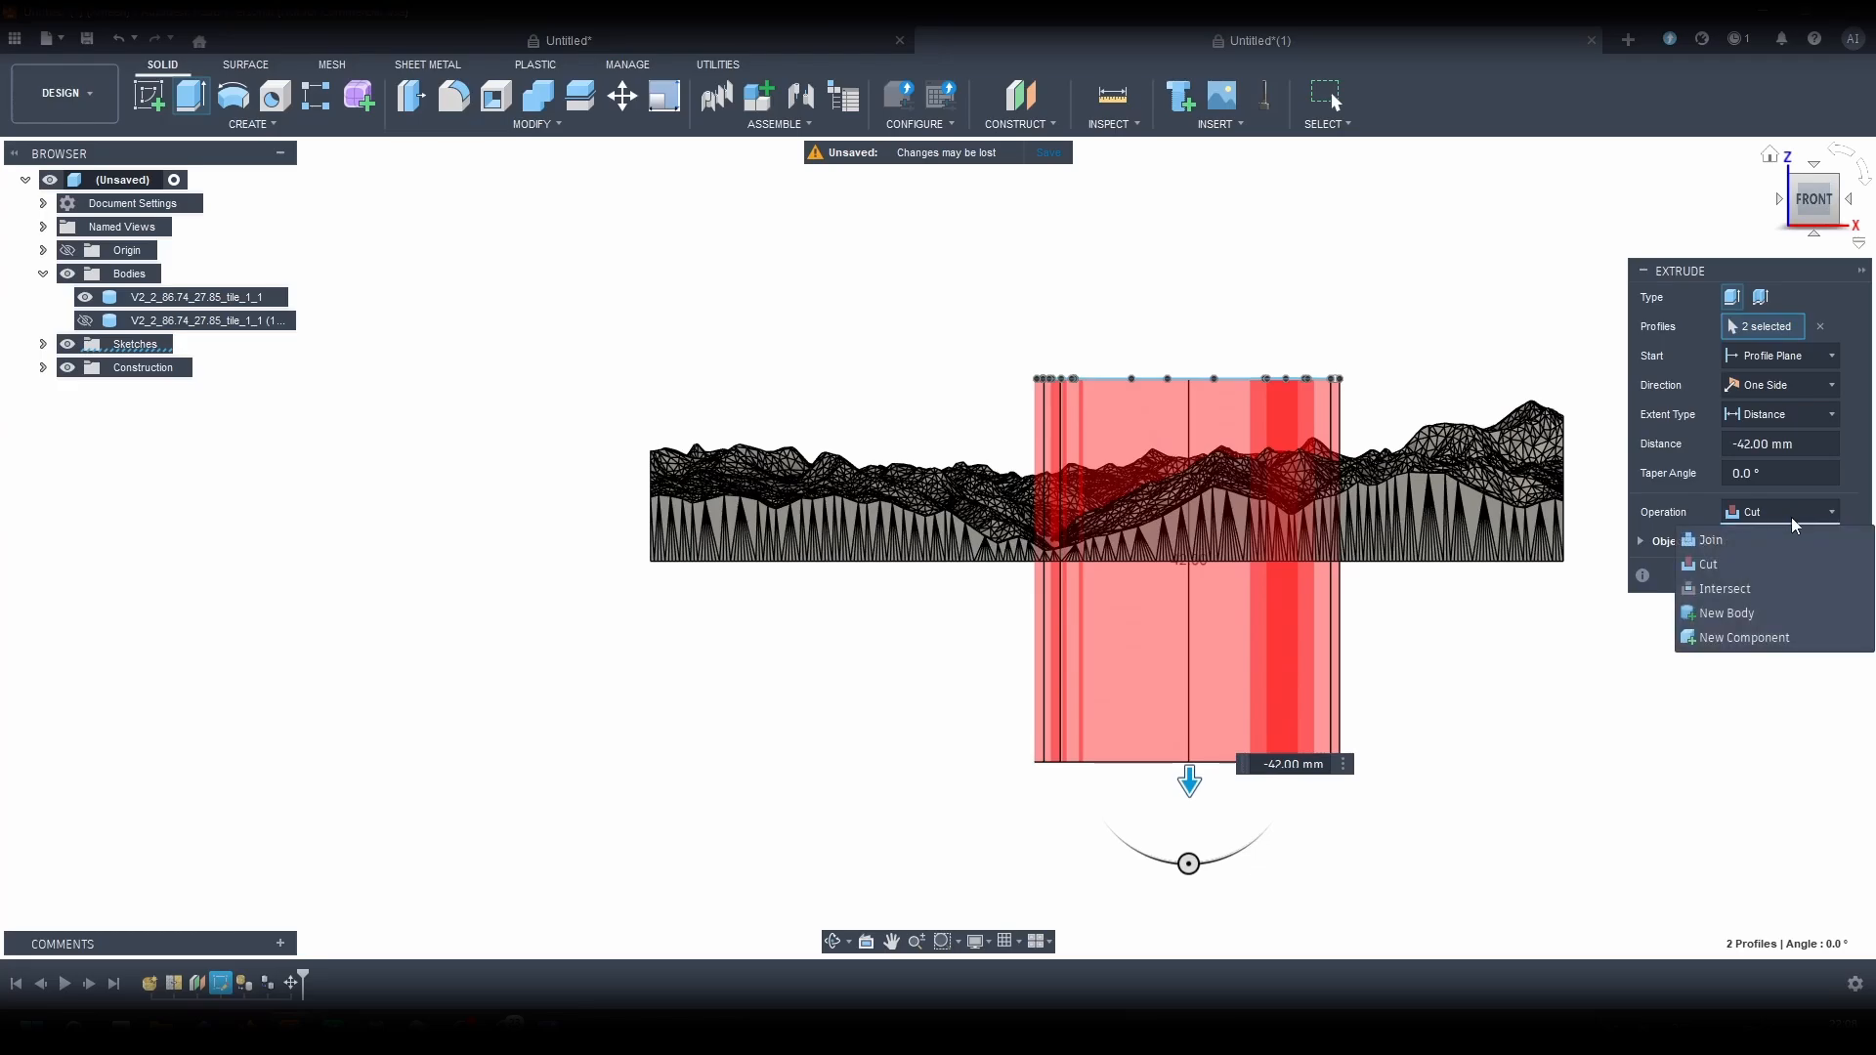
{"action": "left_click", "coordinate": [1752, 583]}
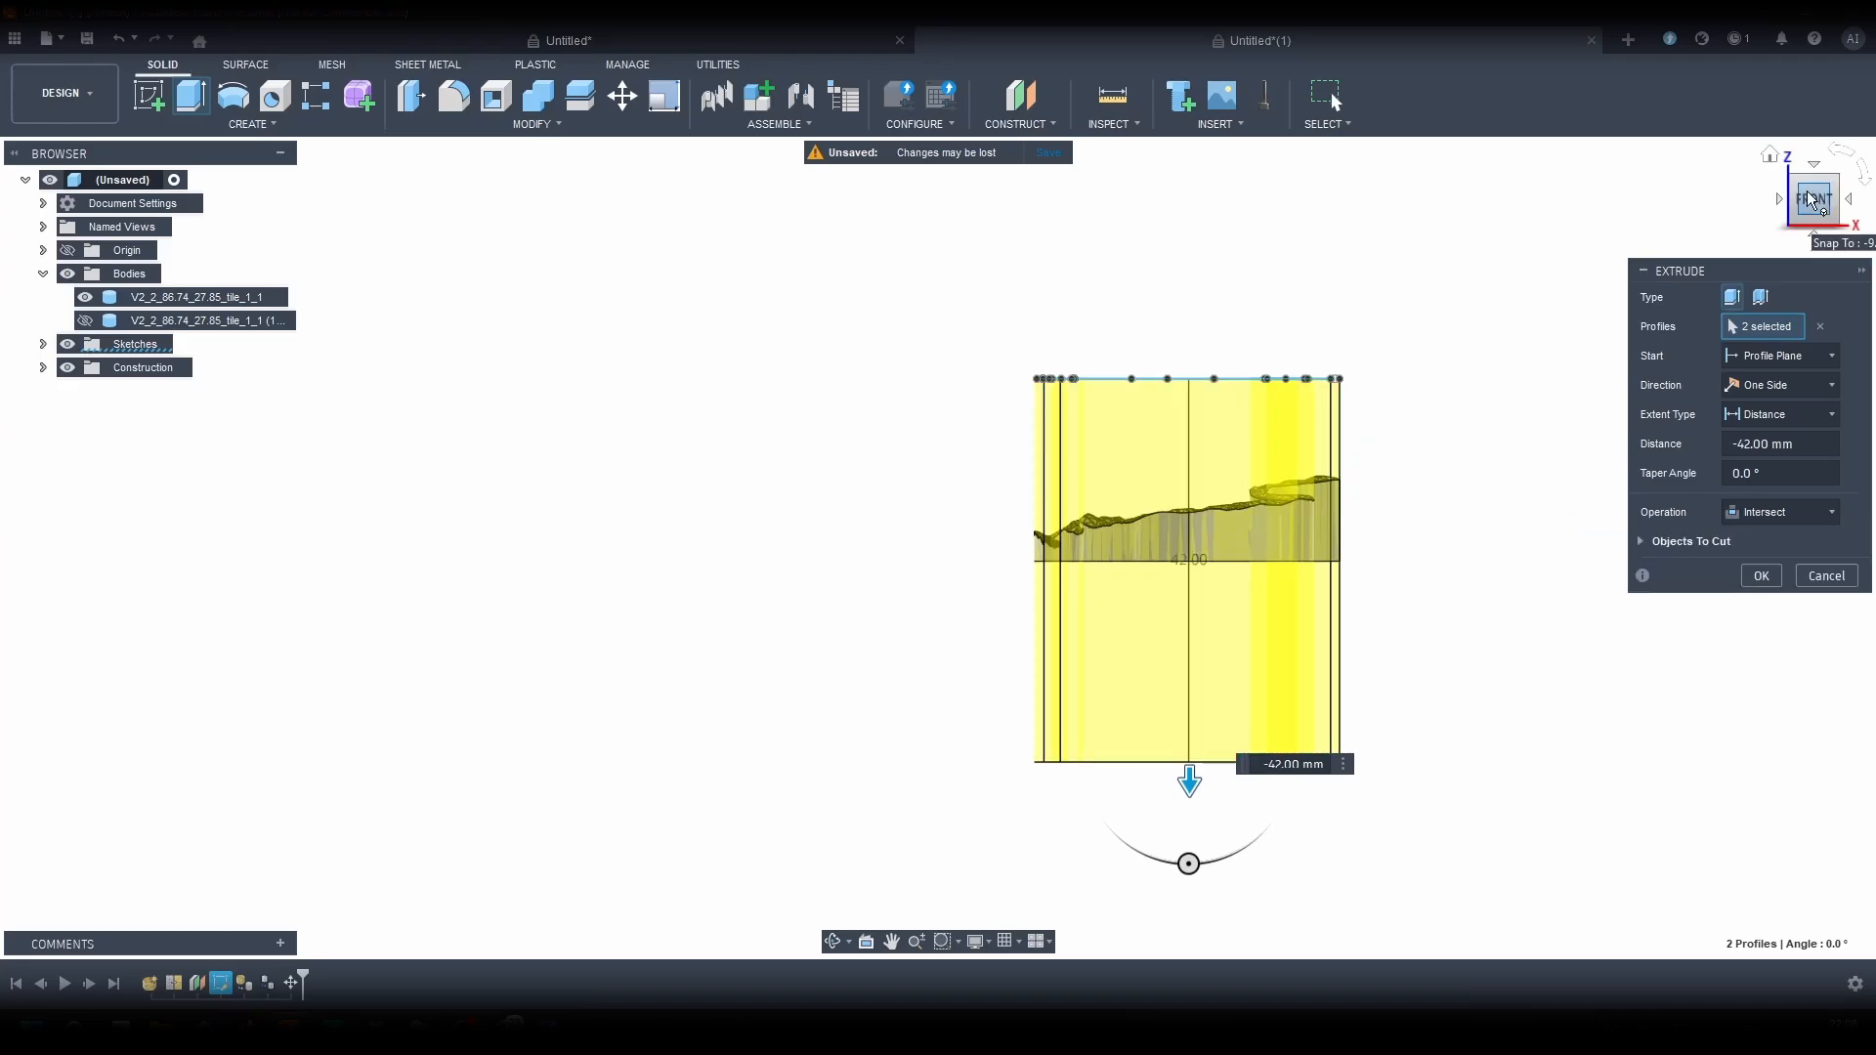
{"action": "mouse_move", "coordinate": [1815, 203]}
{"action": "left_mouse_down"}
{"action": "mouse_move", "coordinate": [1846, 209]}
{"action": "mouse_move", "coordinate": [1809, 203]}
{"action": "left_mouse_up"}
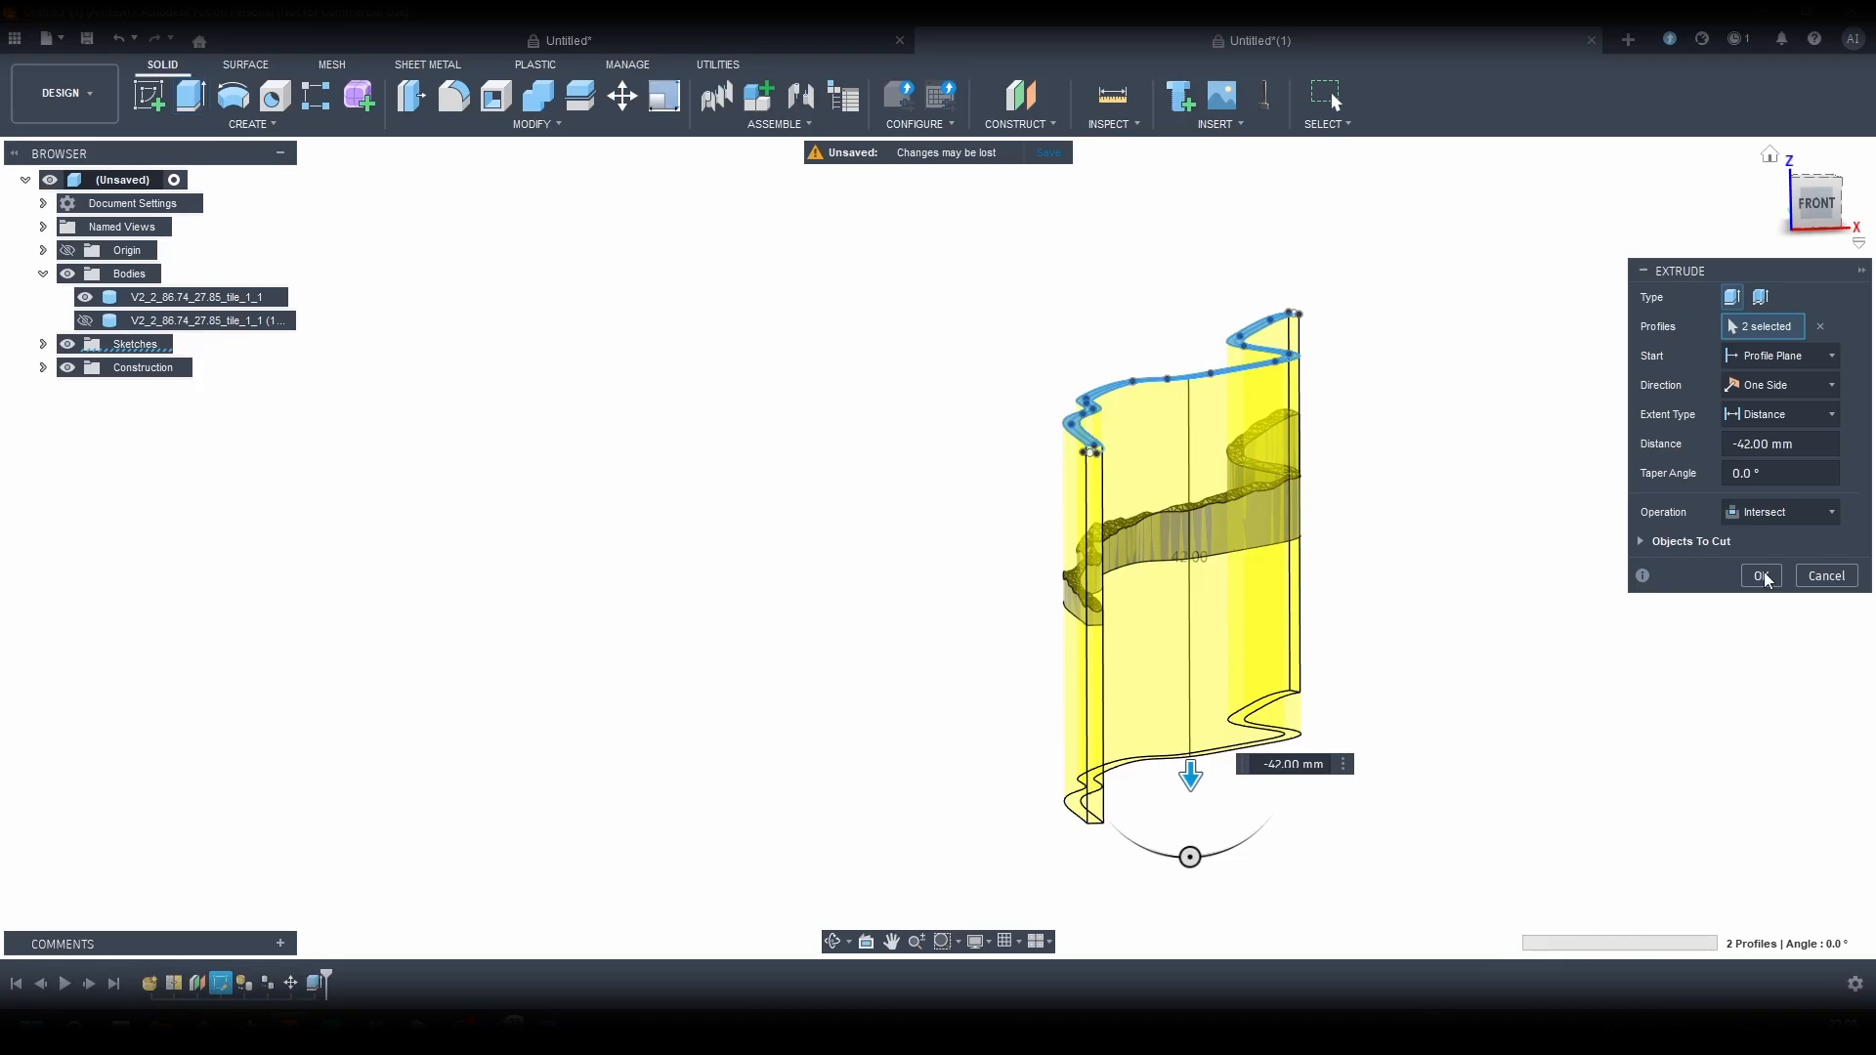
{"action": "left_click", "coordinate": [1762, 576]}
Step: Create a copy of the route body in place with Move/Copy, keeping all distances and angles at zero
{"action": "left_click", "coordinate": [85, 319]}
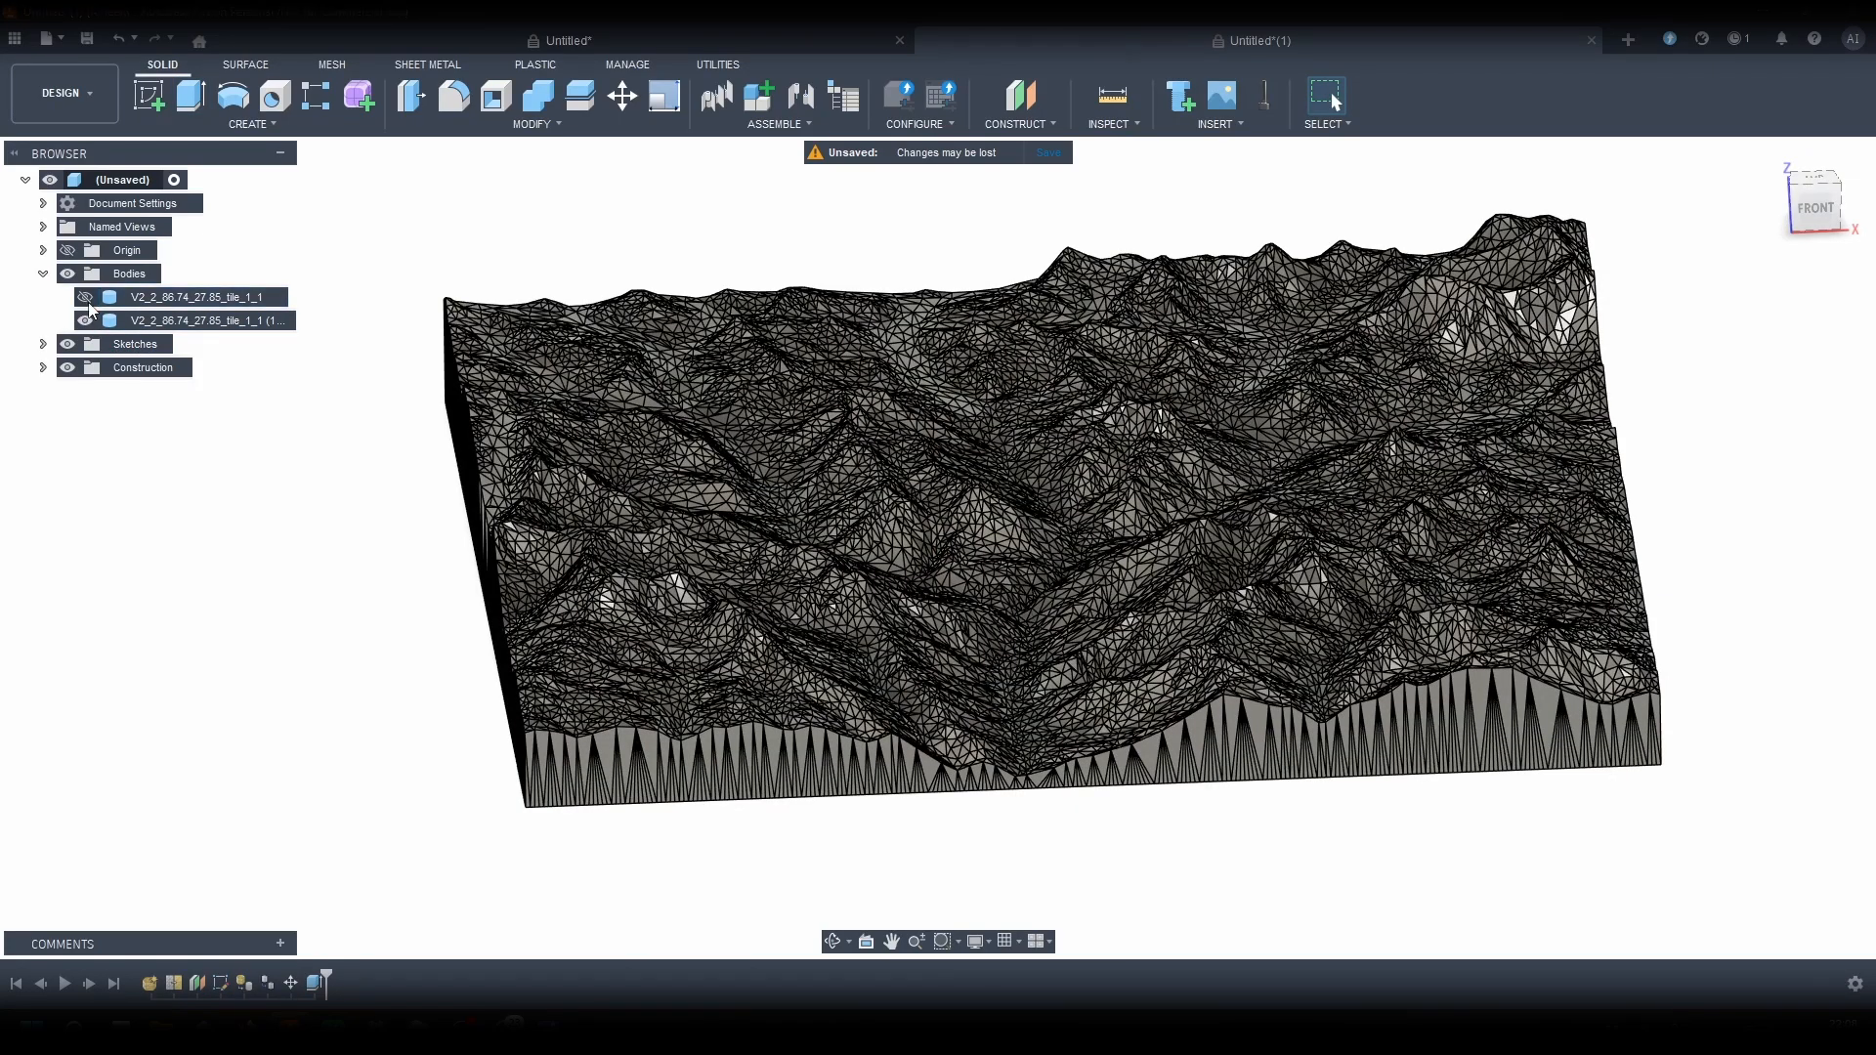
{"action": "left_click", "coordinate": [85, 321]}
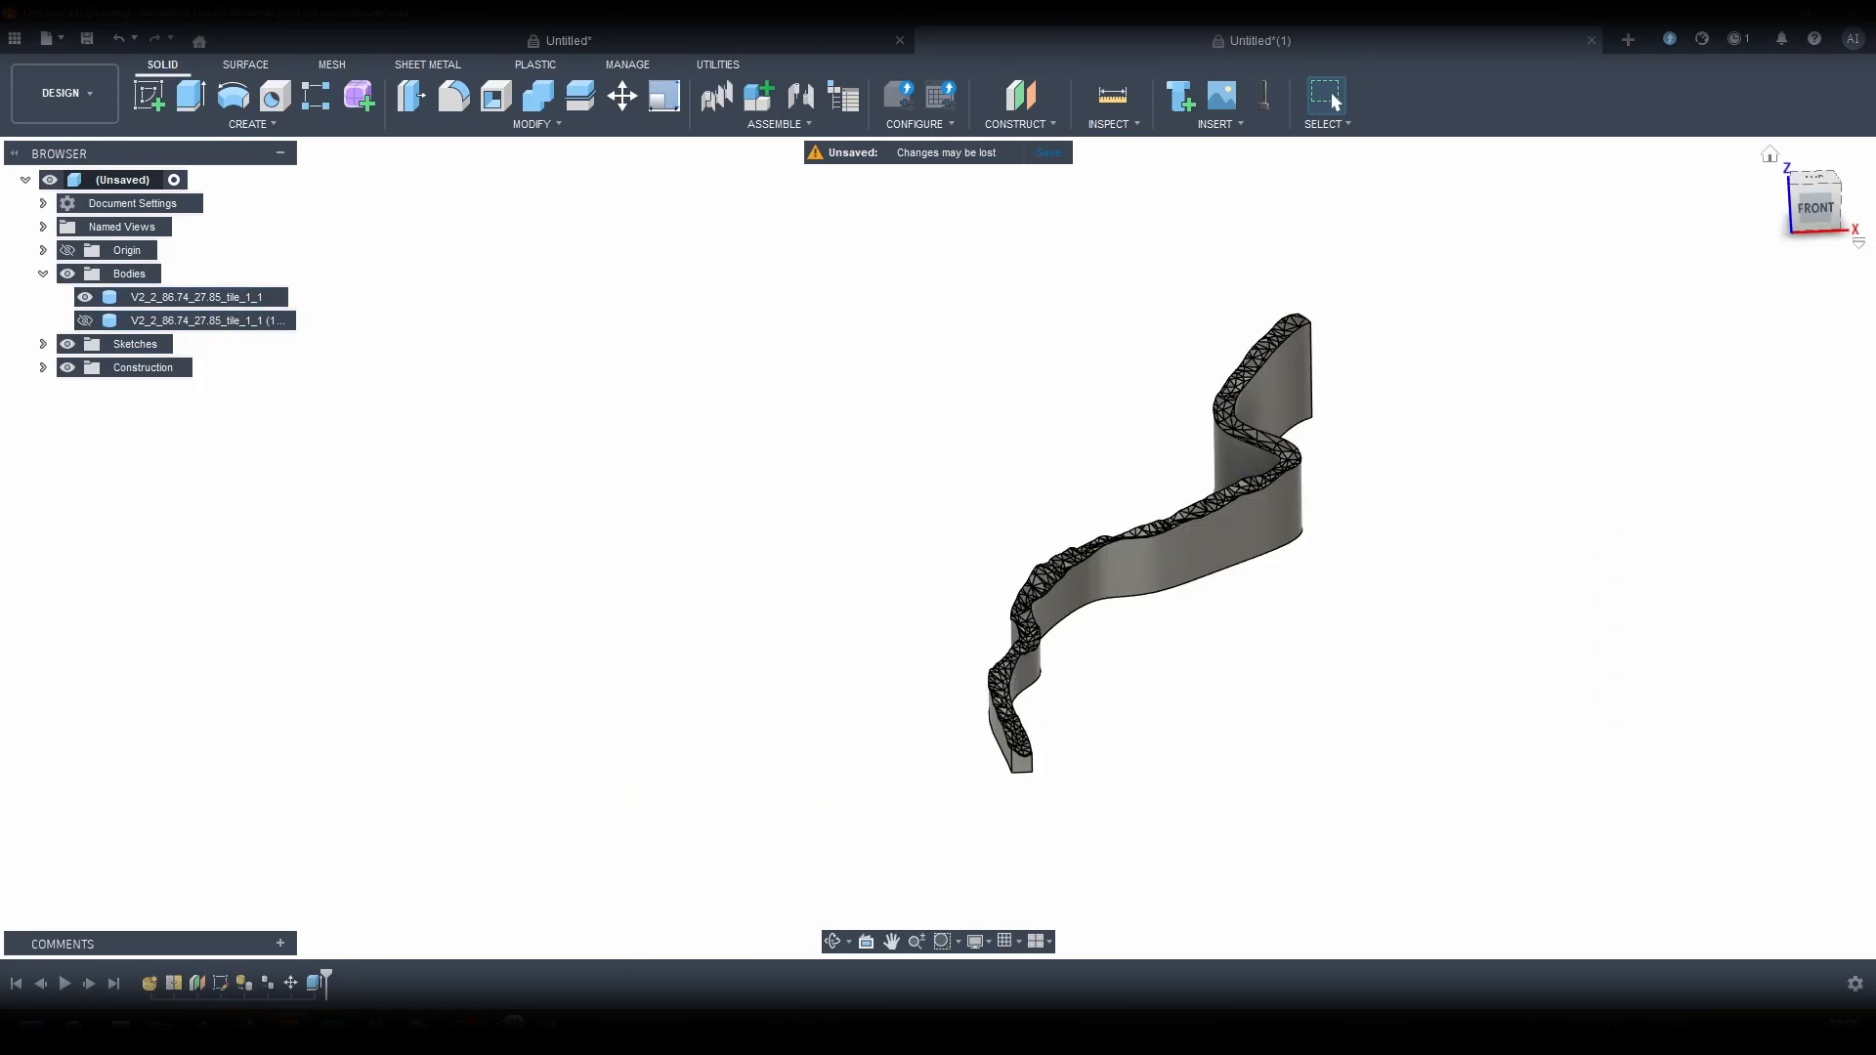
{"action": "left_click", "coordinate": [622, 97]}
{"action": "left_click", "coordinate": [219, 298]}
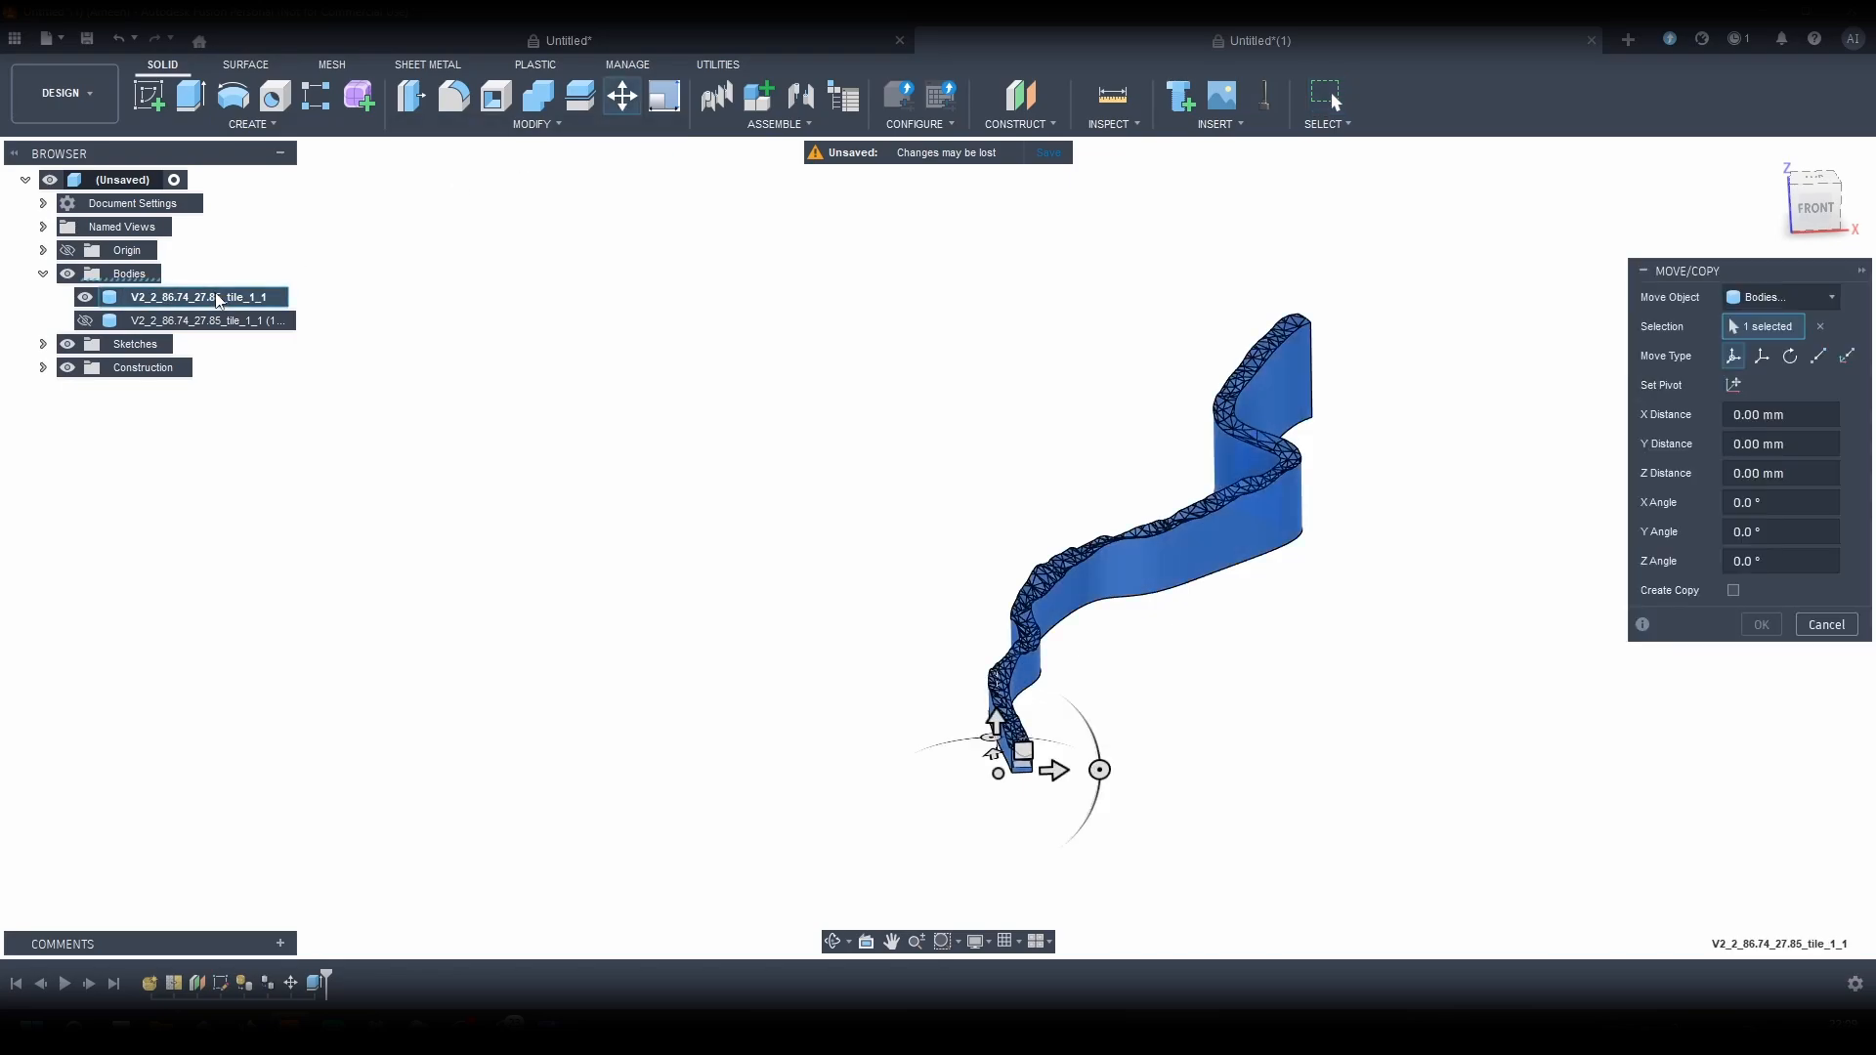
{"action": "left_click", "coordinate": [1732, 591]}
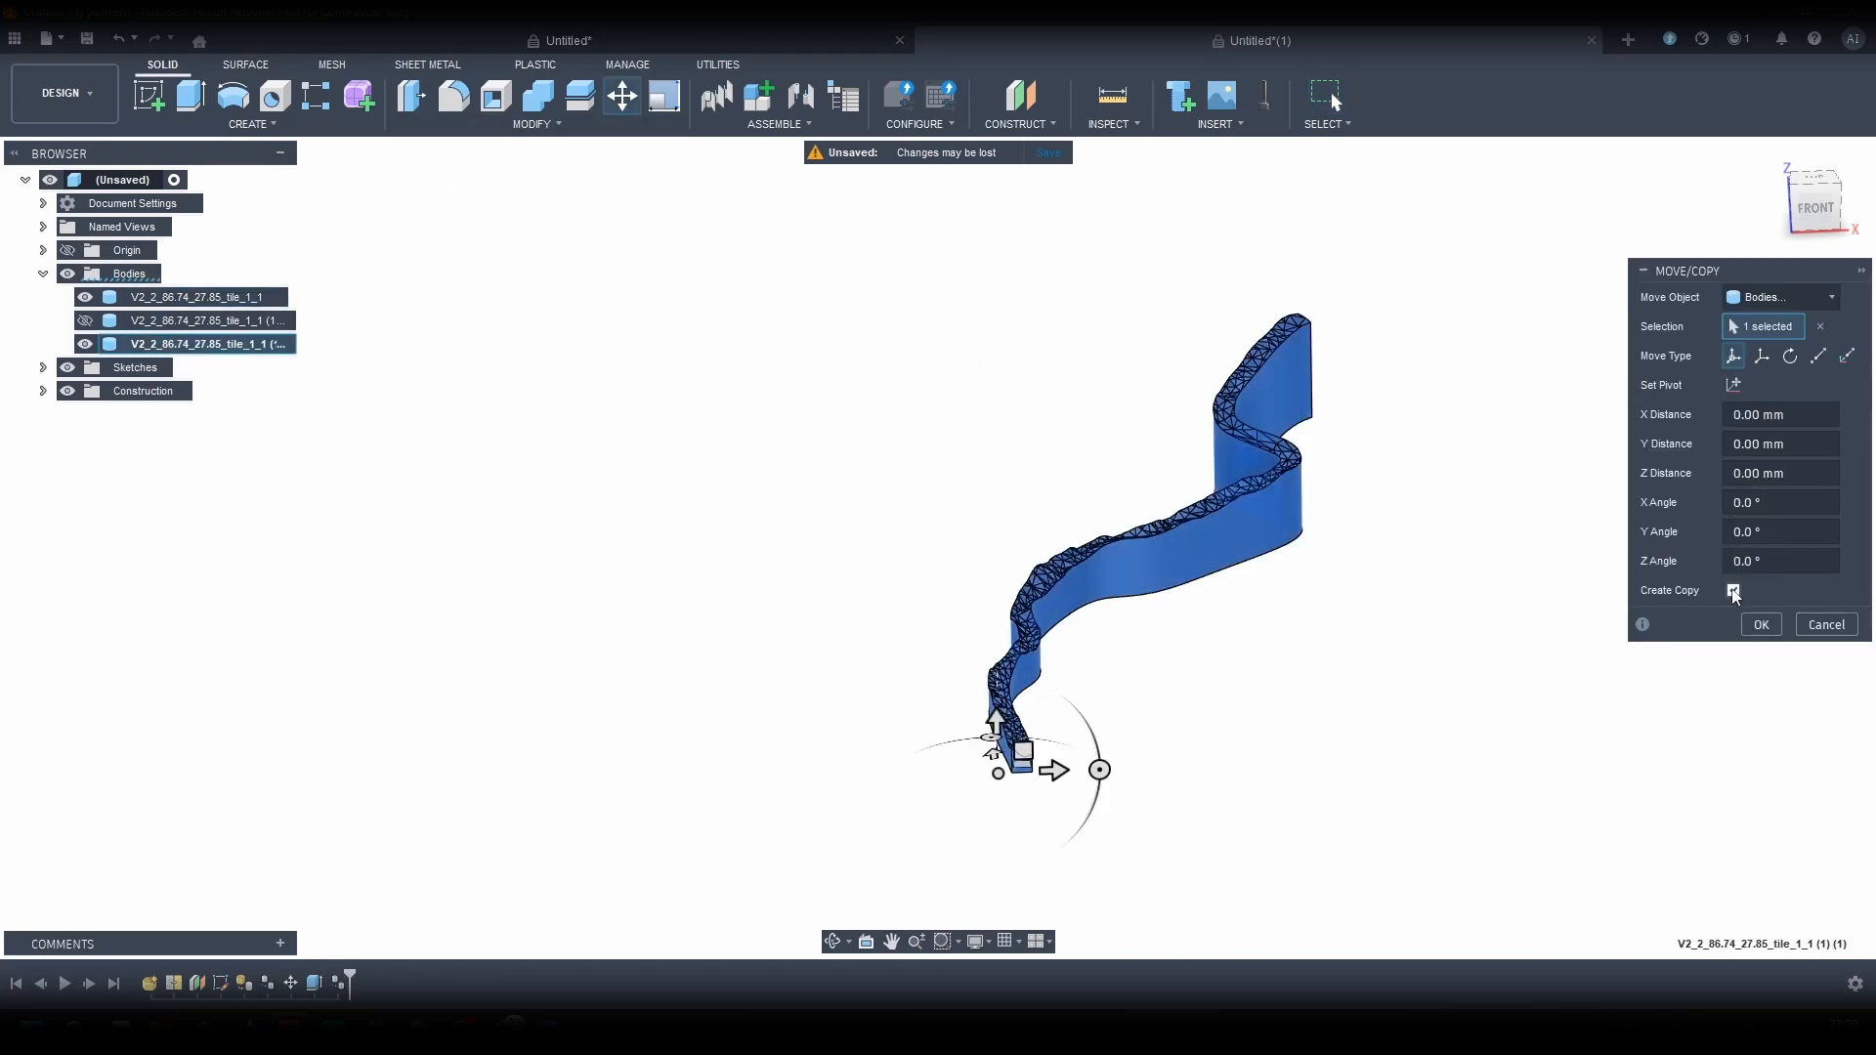
{"action": "left_click", "coordinate": [1760, 625]}
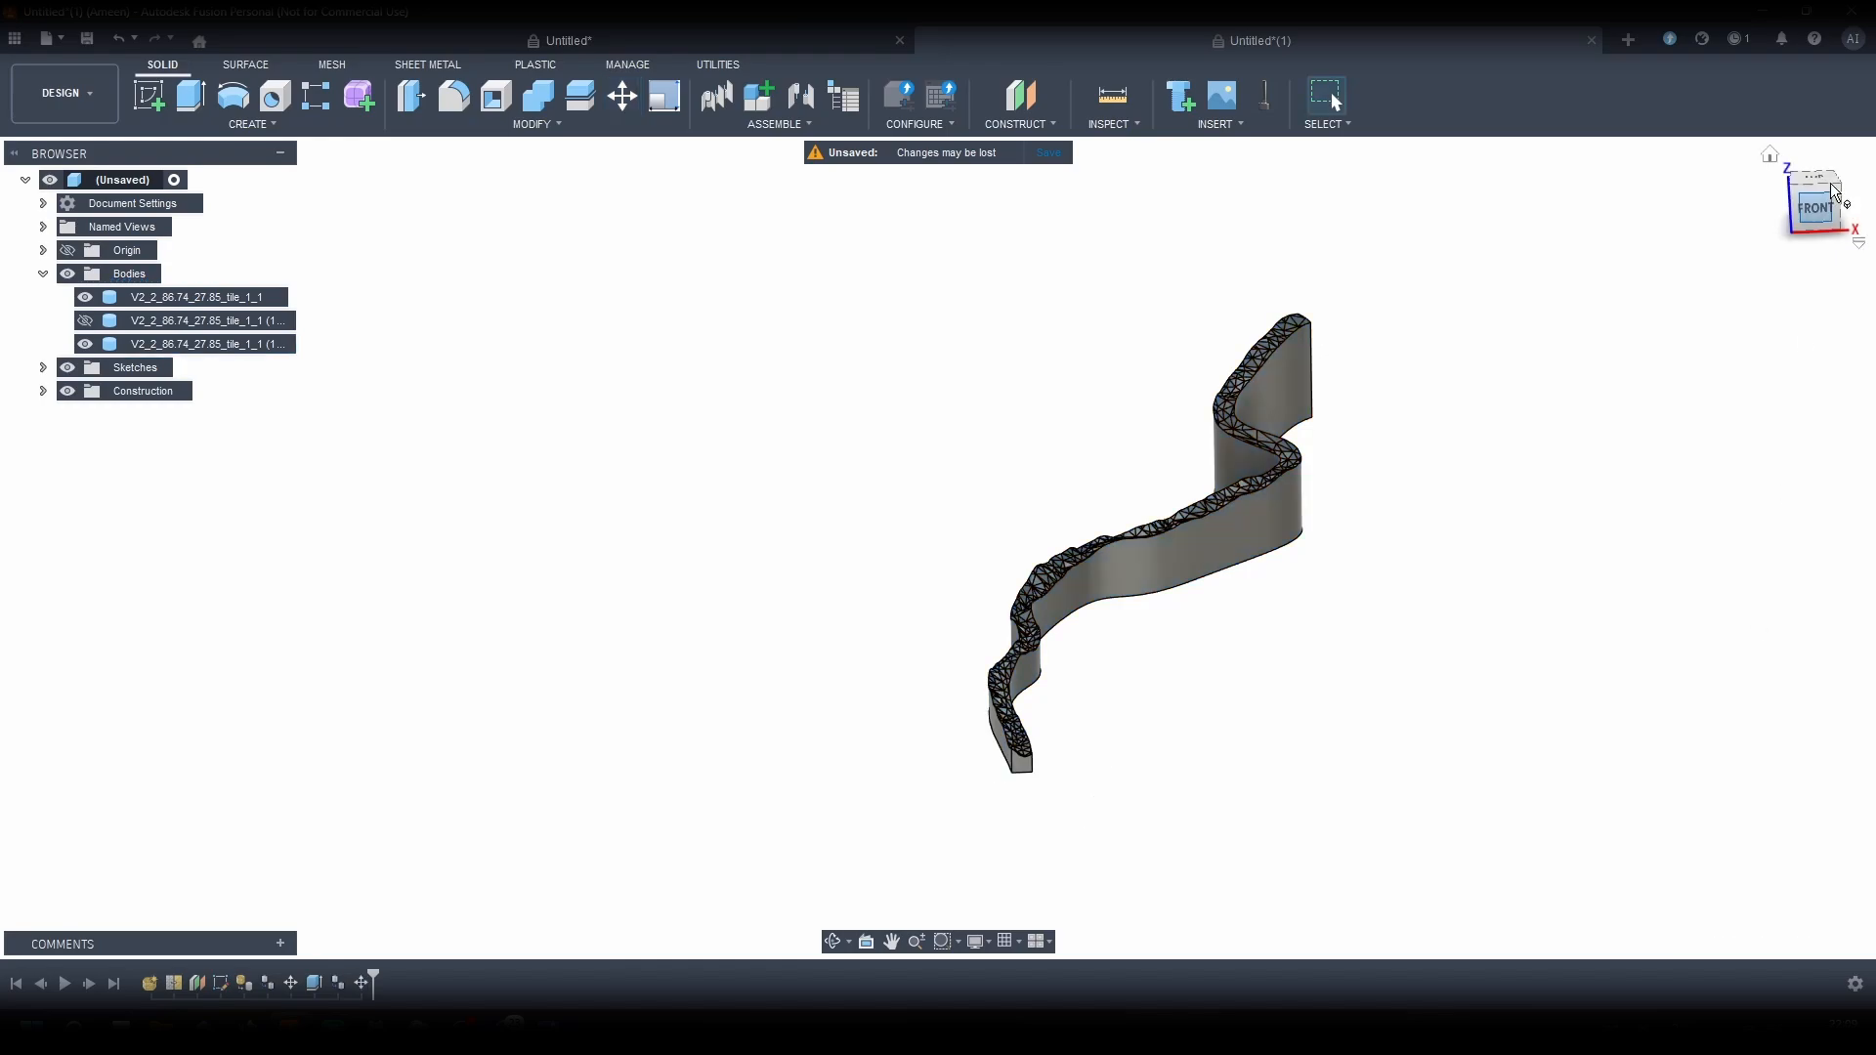
Step: Move the original route body -1.7 mm along Z, leaving its copy in place
{"action": "mouse_move", "coordinate": [1784, 195]}
{"action": "middle_mouse_down", "text": "shift"}
{"action": "mouse_move", "coordinate": [1761, 198]}
{"action": "mouse_move", "coordinate": [1797, 206]}
{"action": "middle_mouse_up", "text": "shift"}
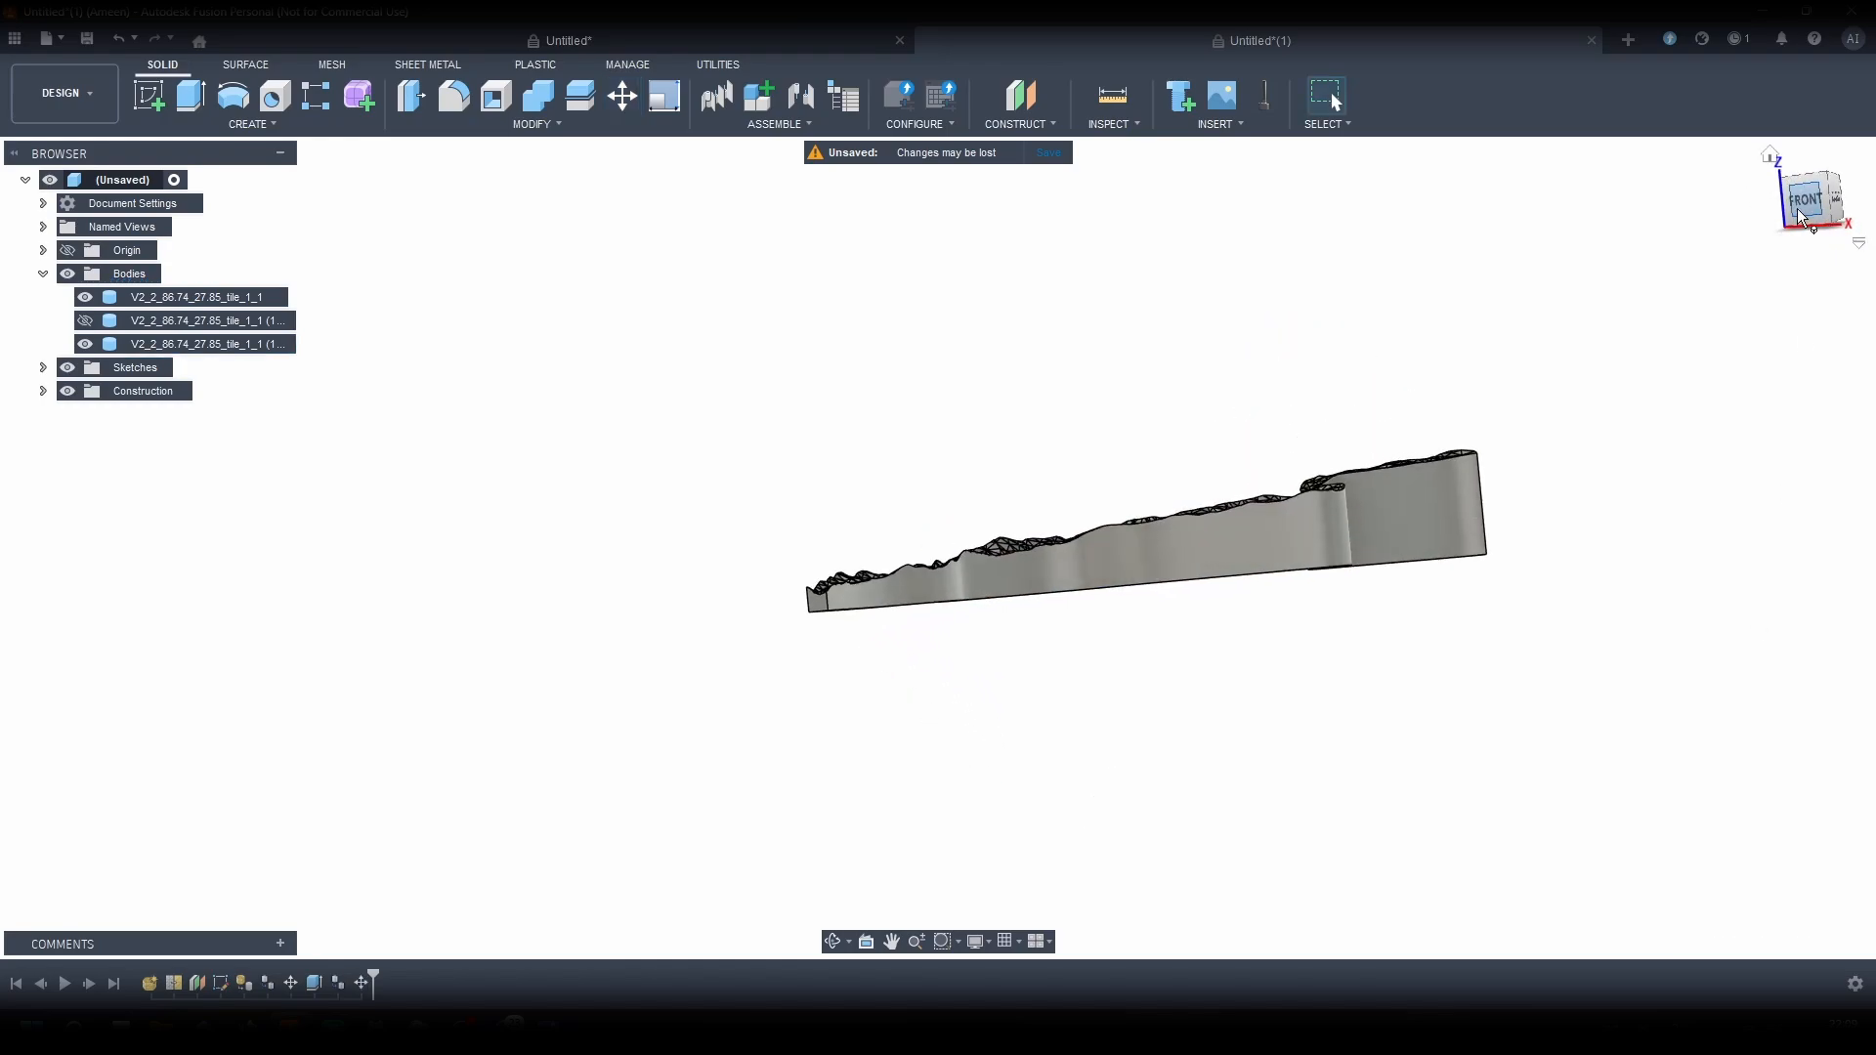
{"action": "left_click", "coordinate": [1800, 207]}
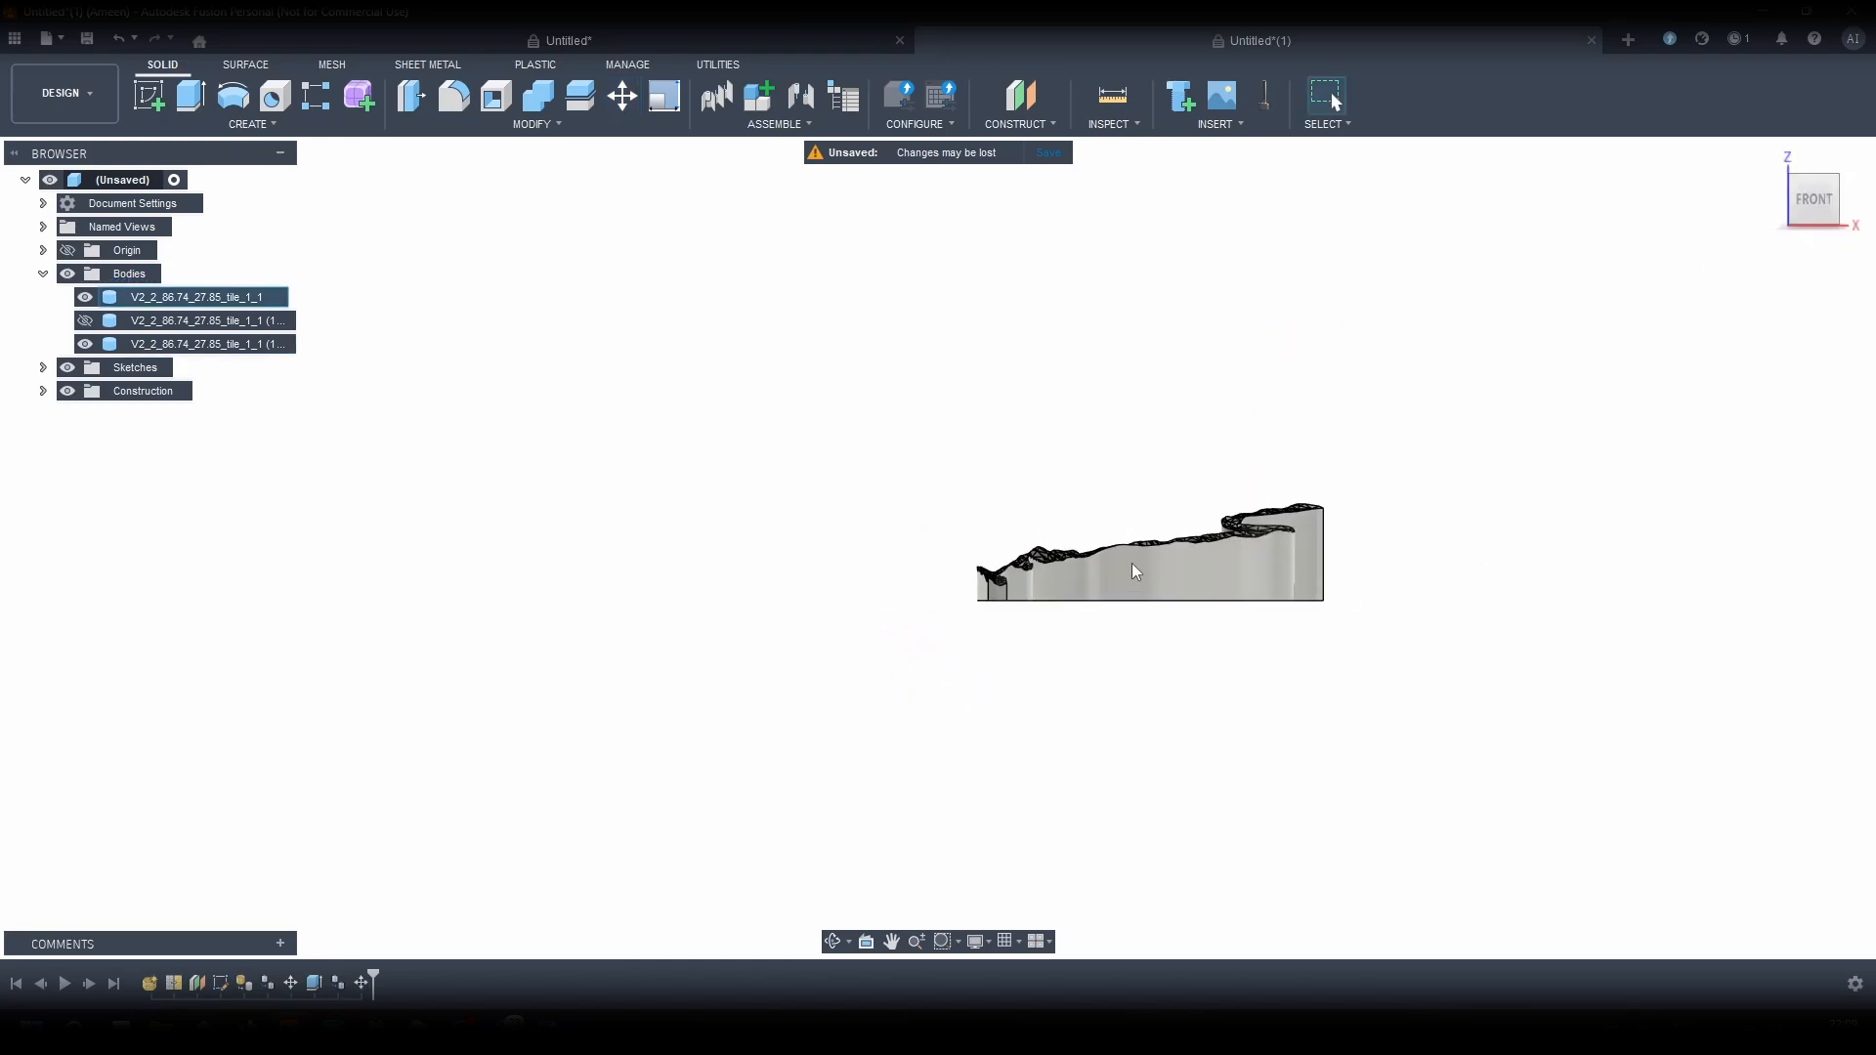
{"action": "scroll", "coordinate": [1138, 561], "scroll_direction": "up", "scroll_amount": 3}
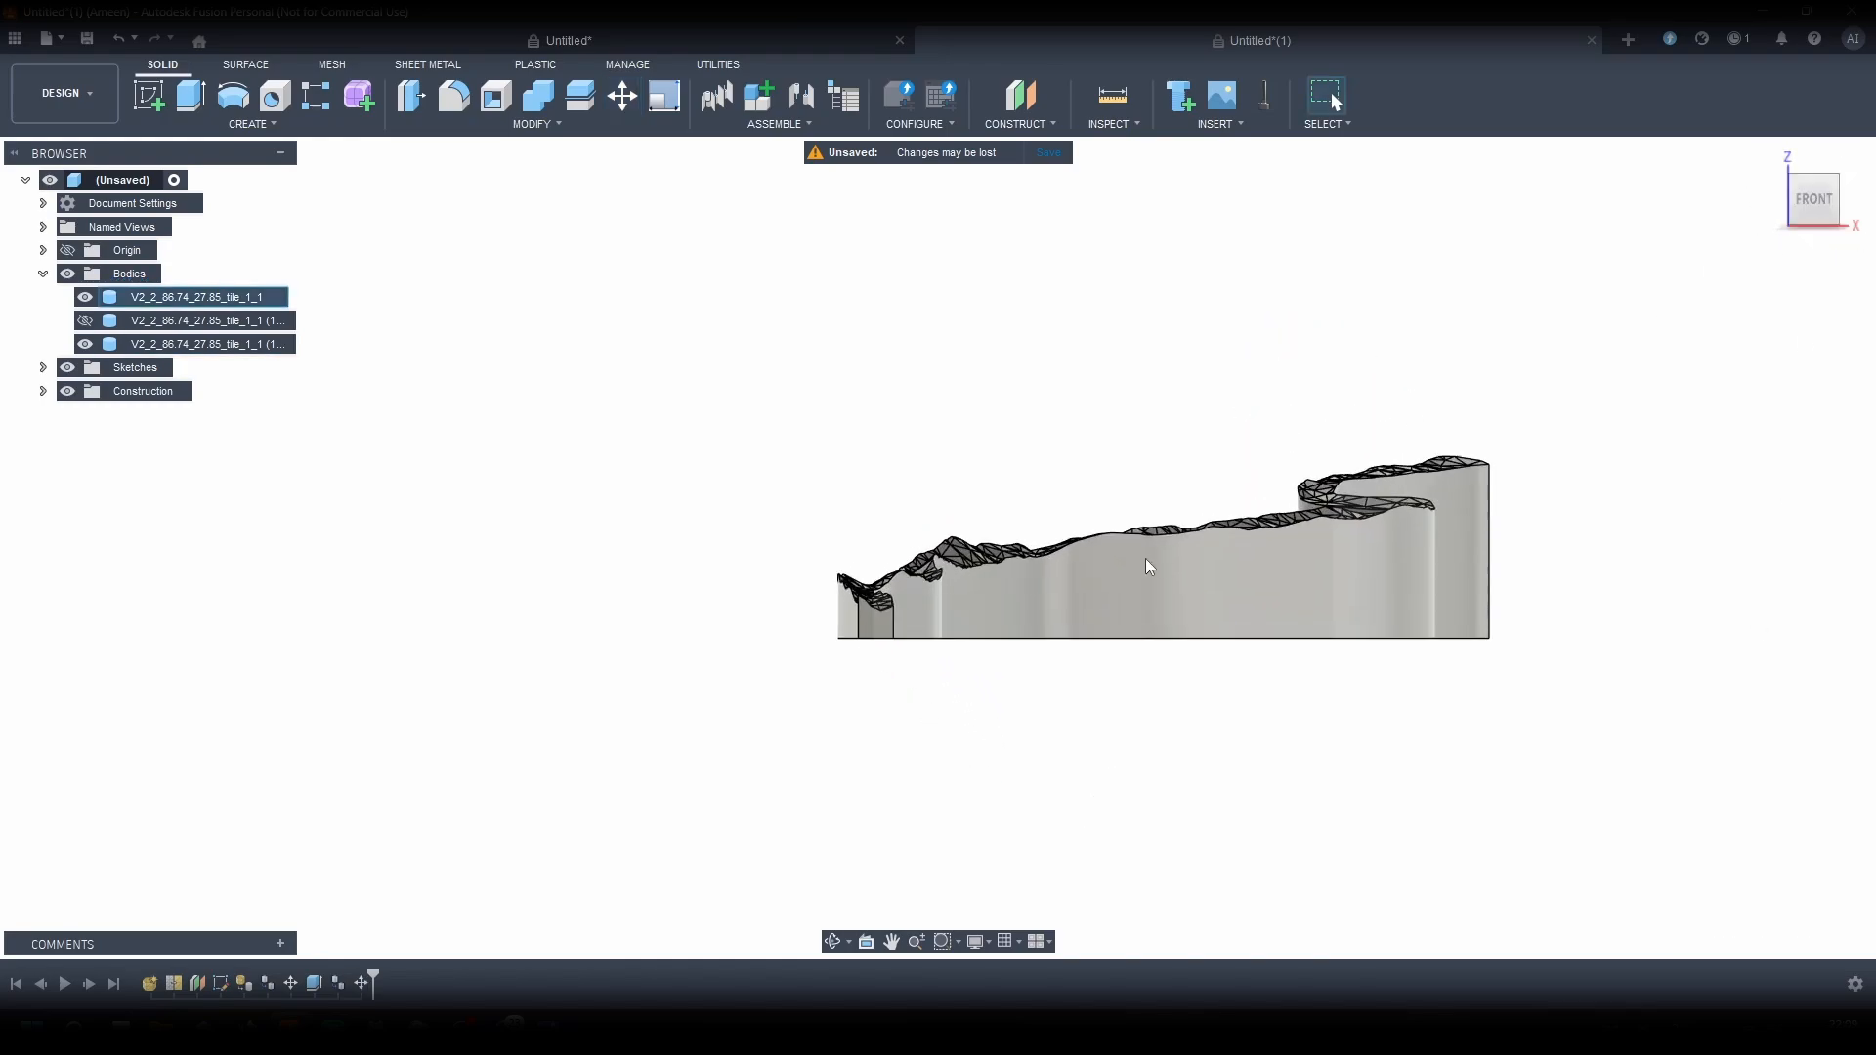
{"action": "left_click", "coordinate": [162, 298]}
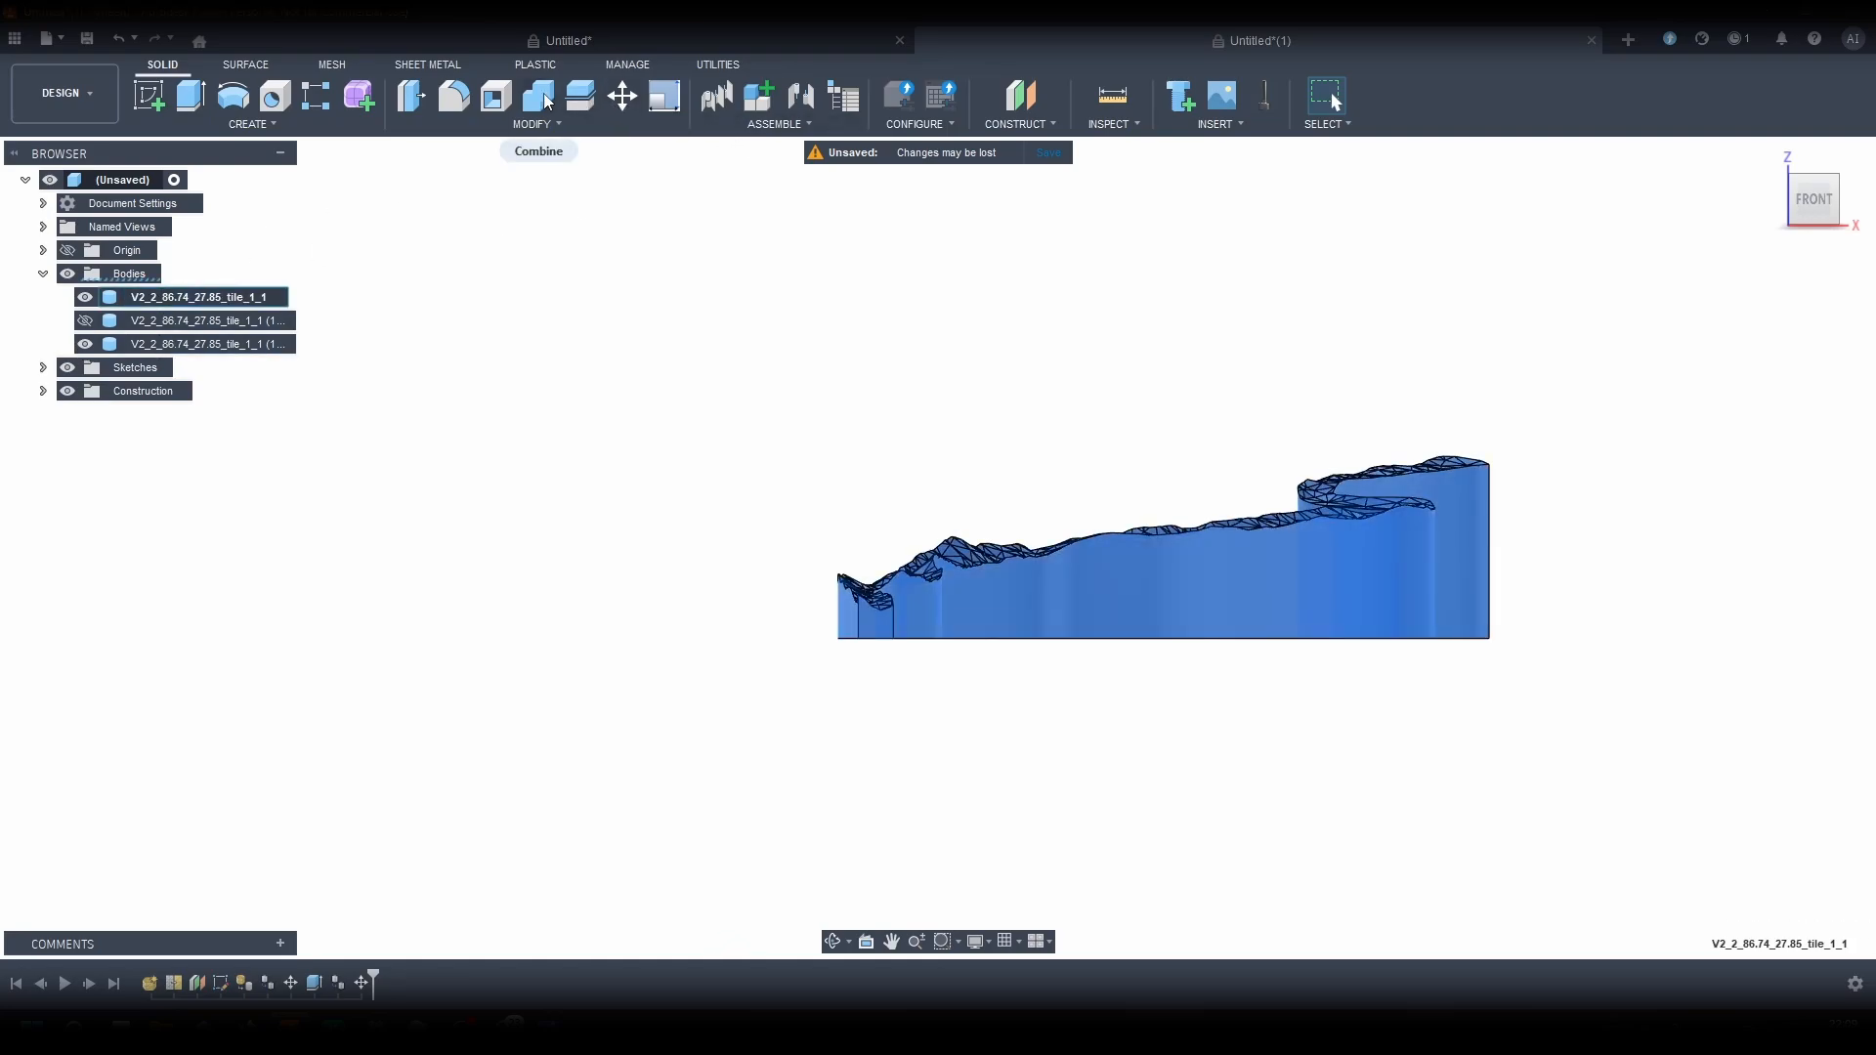
{"action": "left_click", "coordinate": [620, 97]}
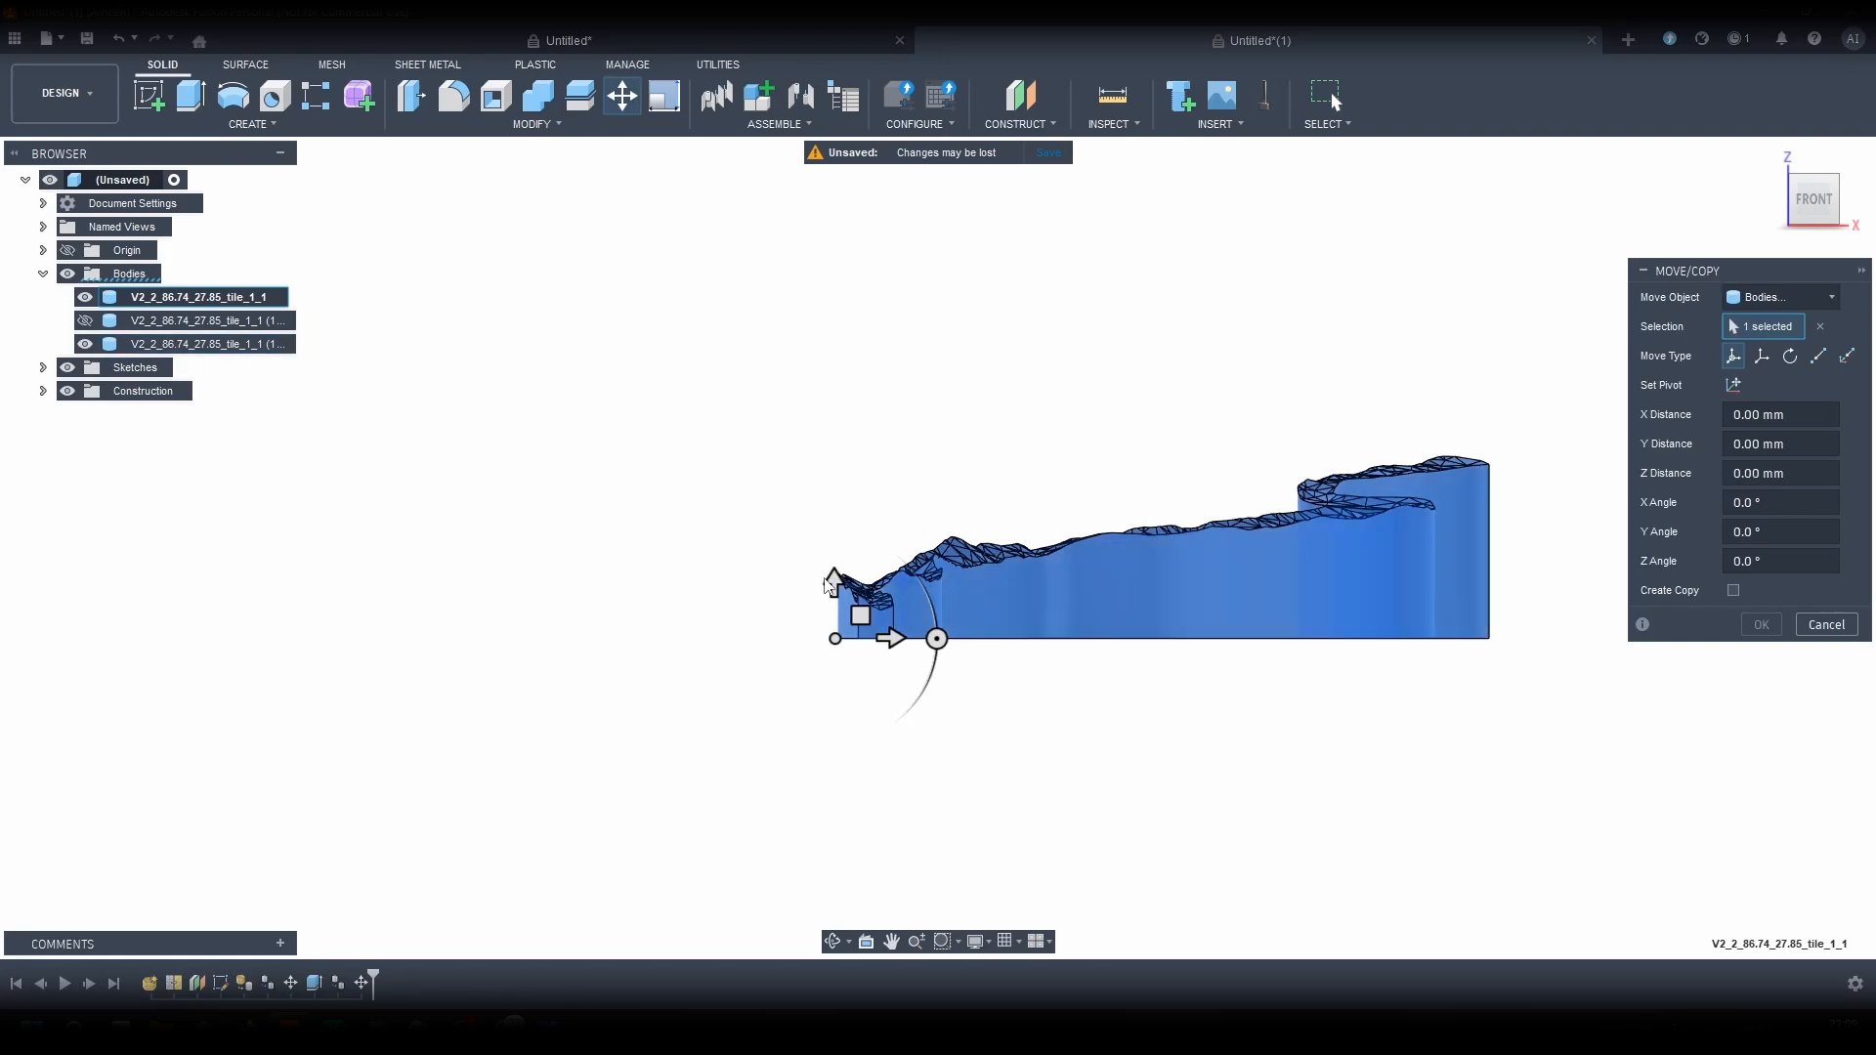
{"action": "left_click_drag", "start_coordinate": [832, 589], "coordinate": [832, 598]}
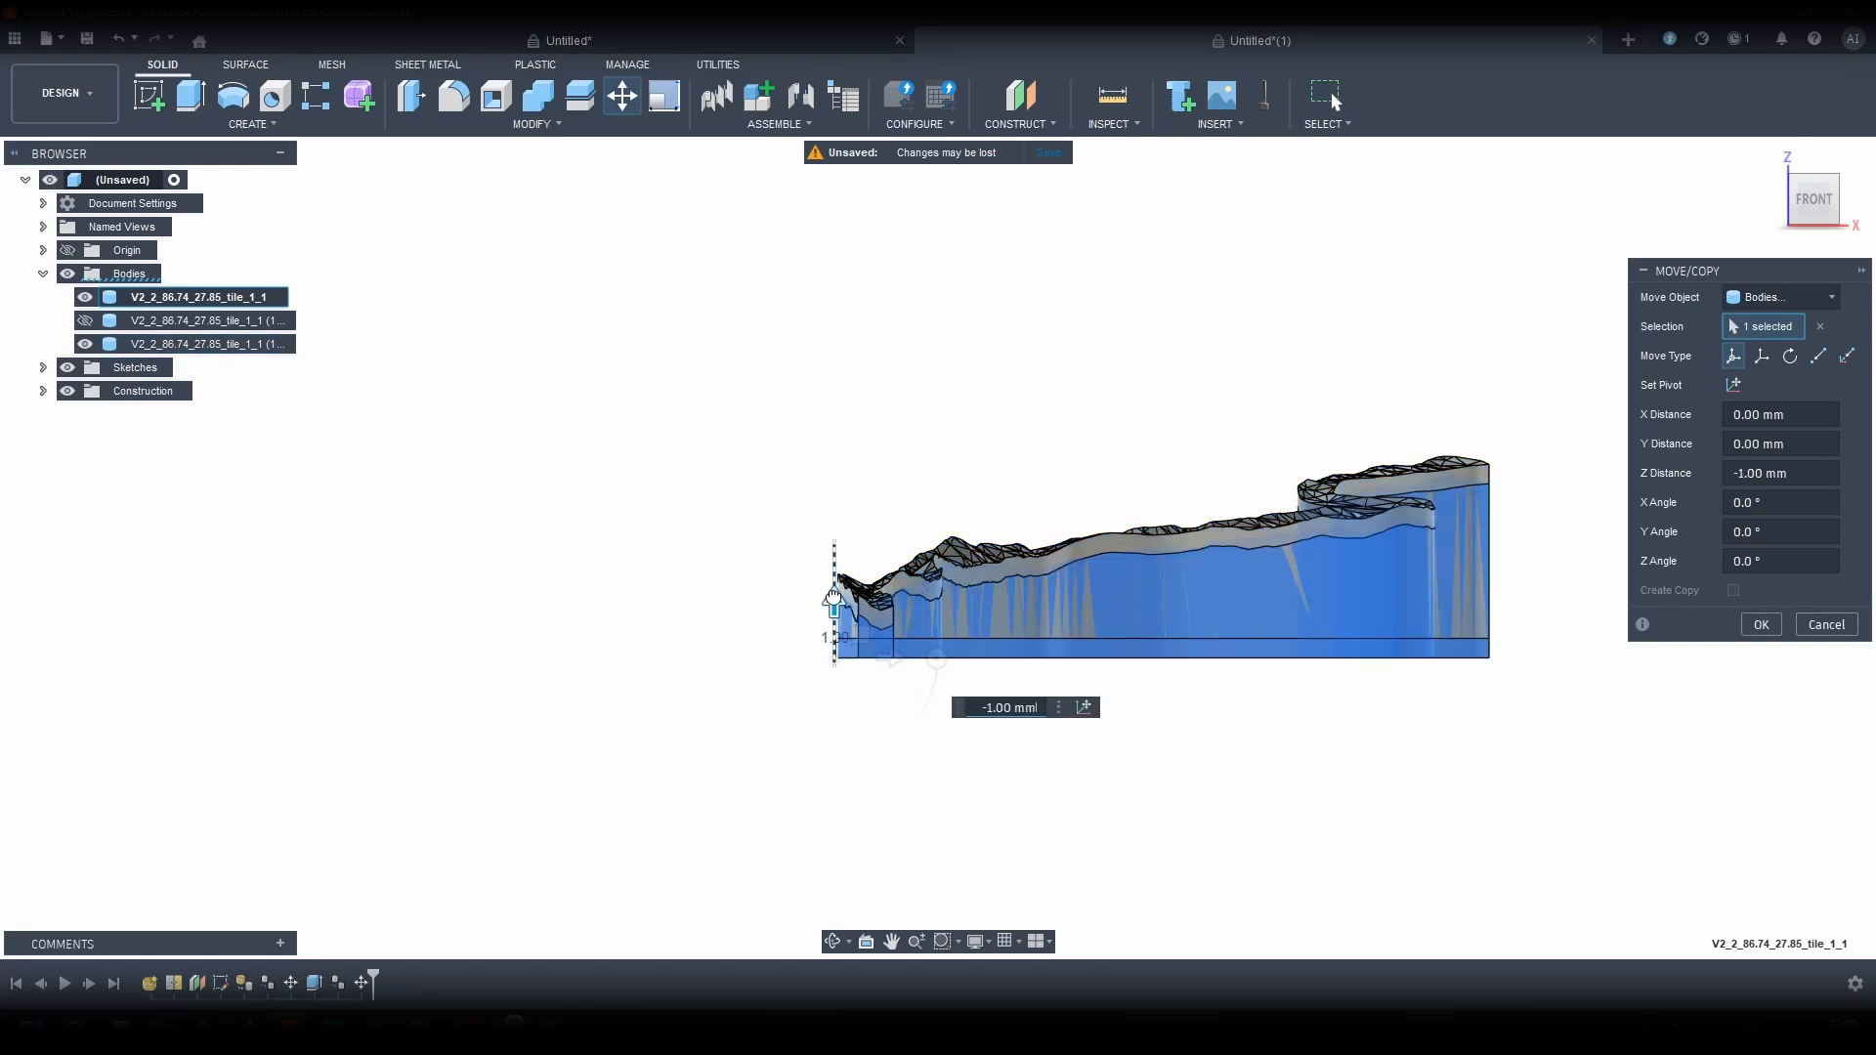
{"action": "left_click", "coordinate": [1725, 474]}
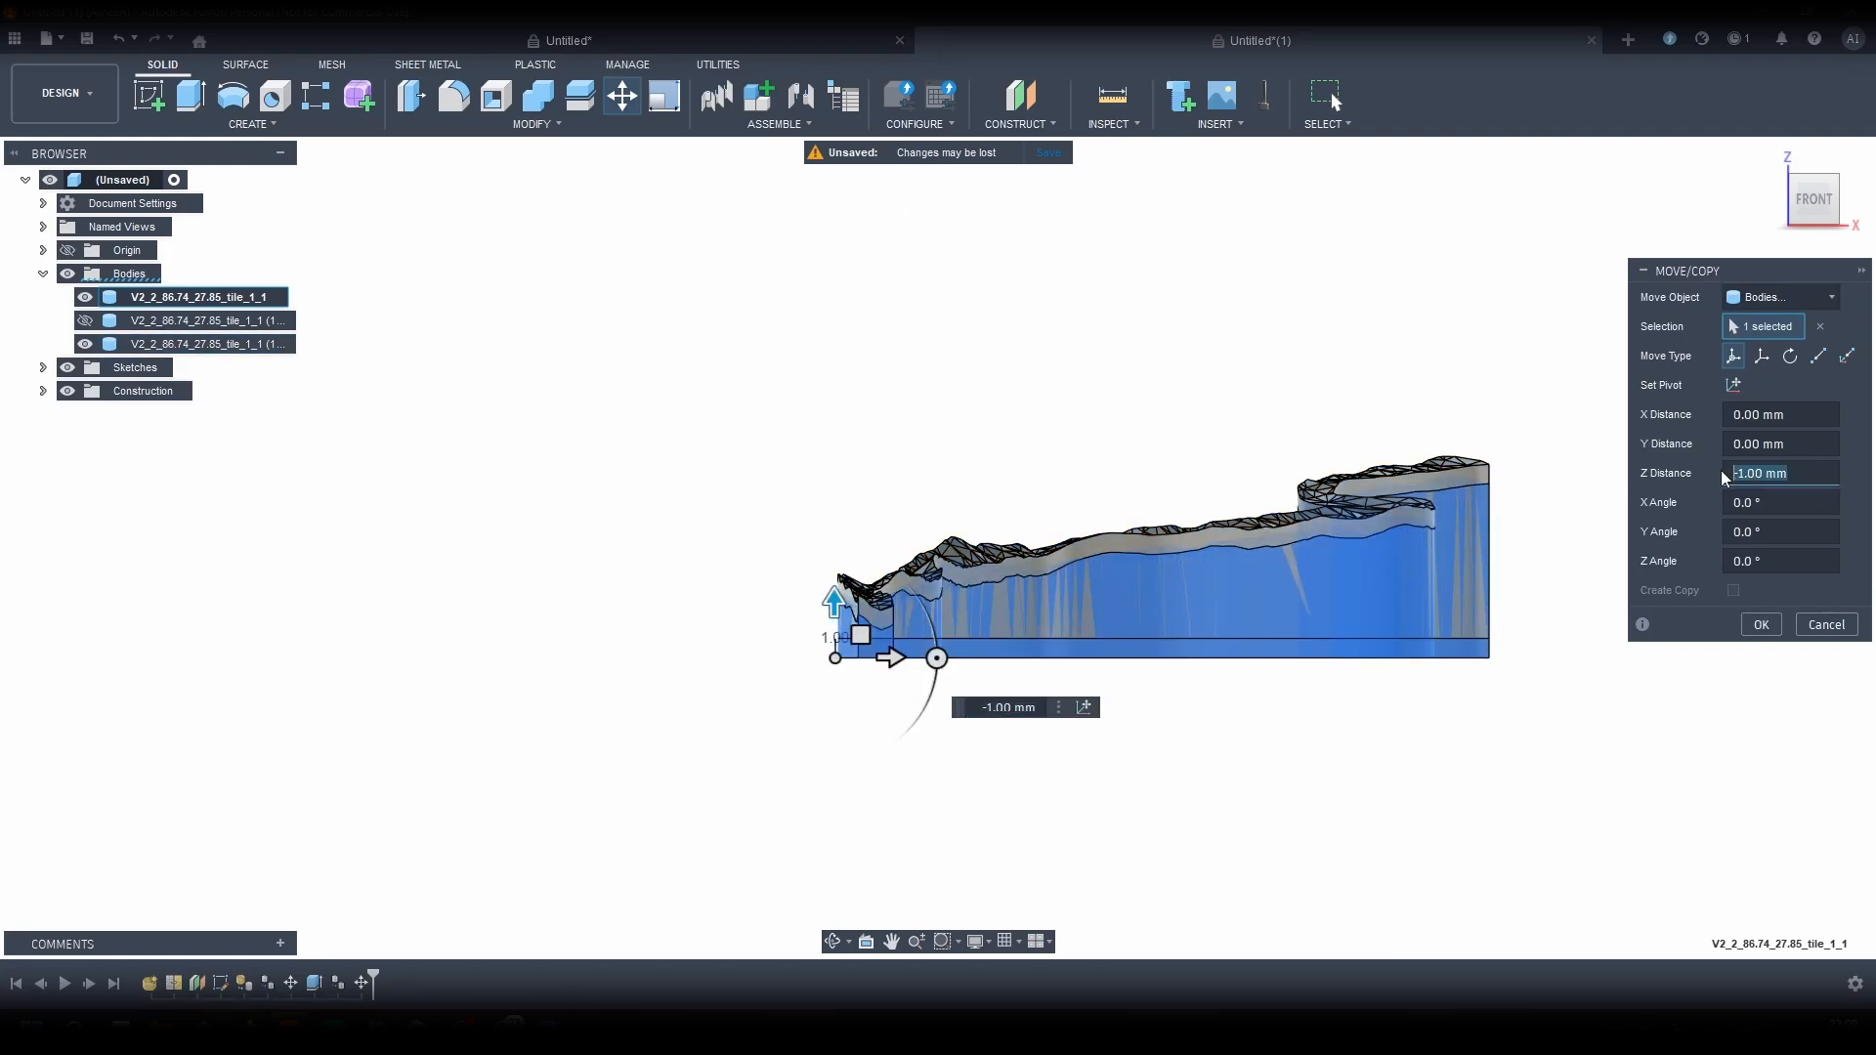
{"action": "type", "text": "-1.7"}
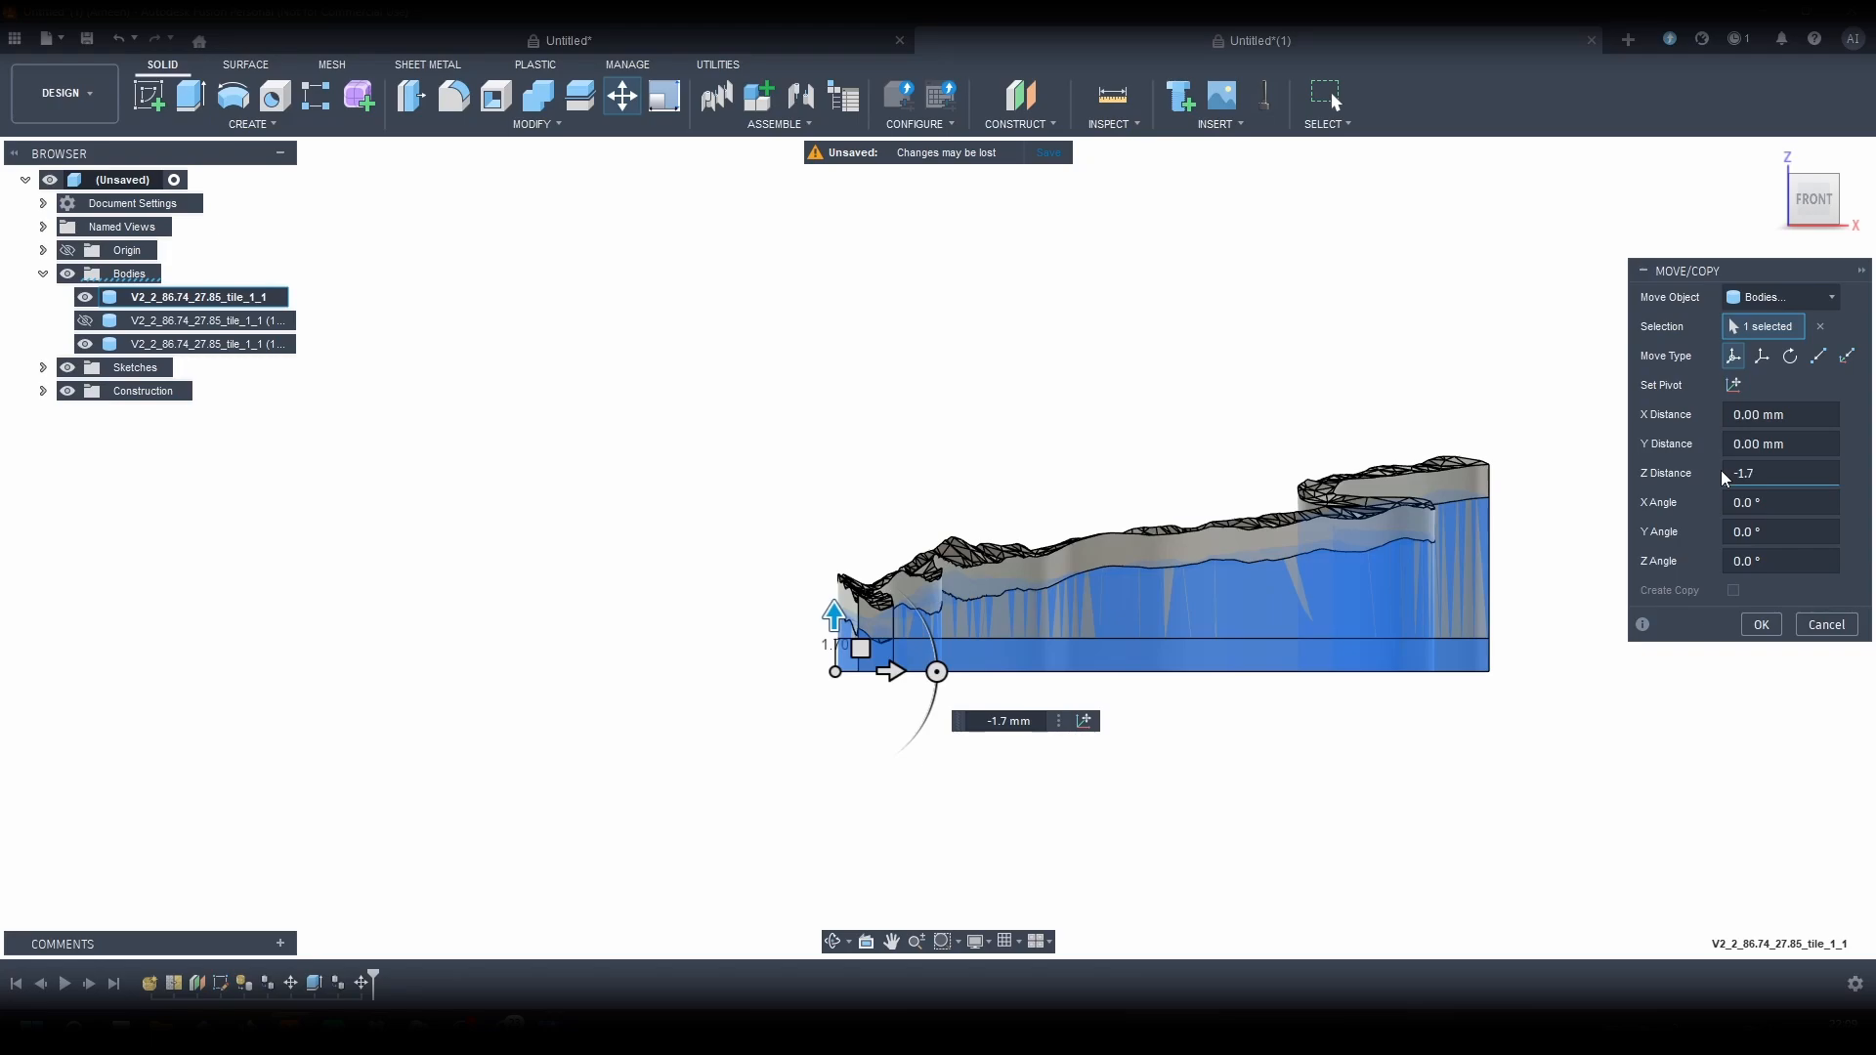
{"action": "left_click", "coordinate": [1762, 624]}
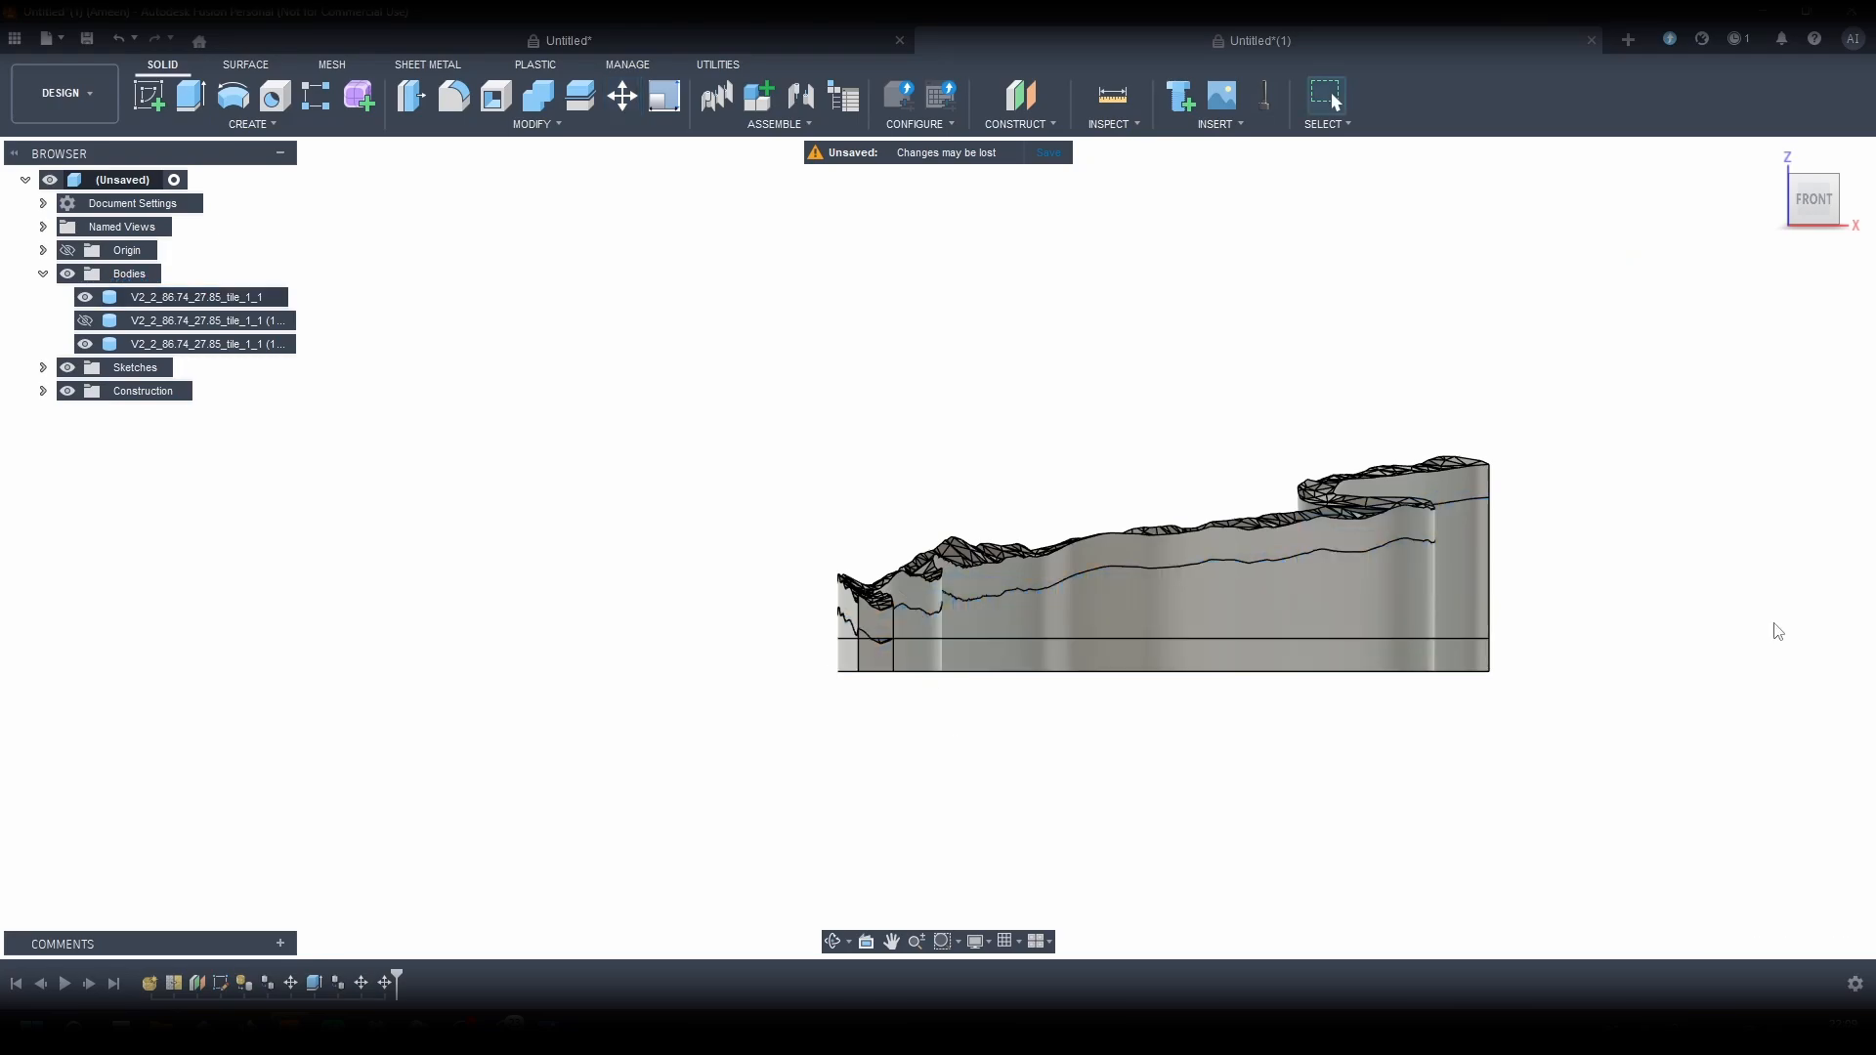
Step: Cut the lowered route body out of the route copy with Combine, without keeping the tool body
{"action": "left_click", "coordinate": [539, 96]}
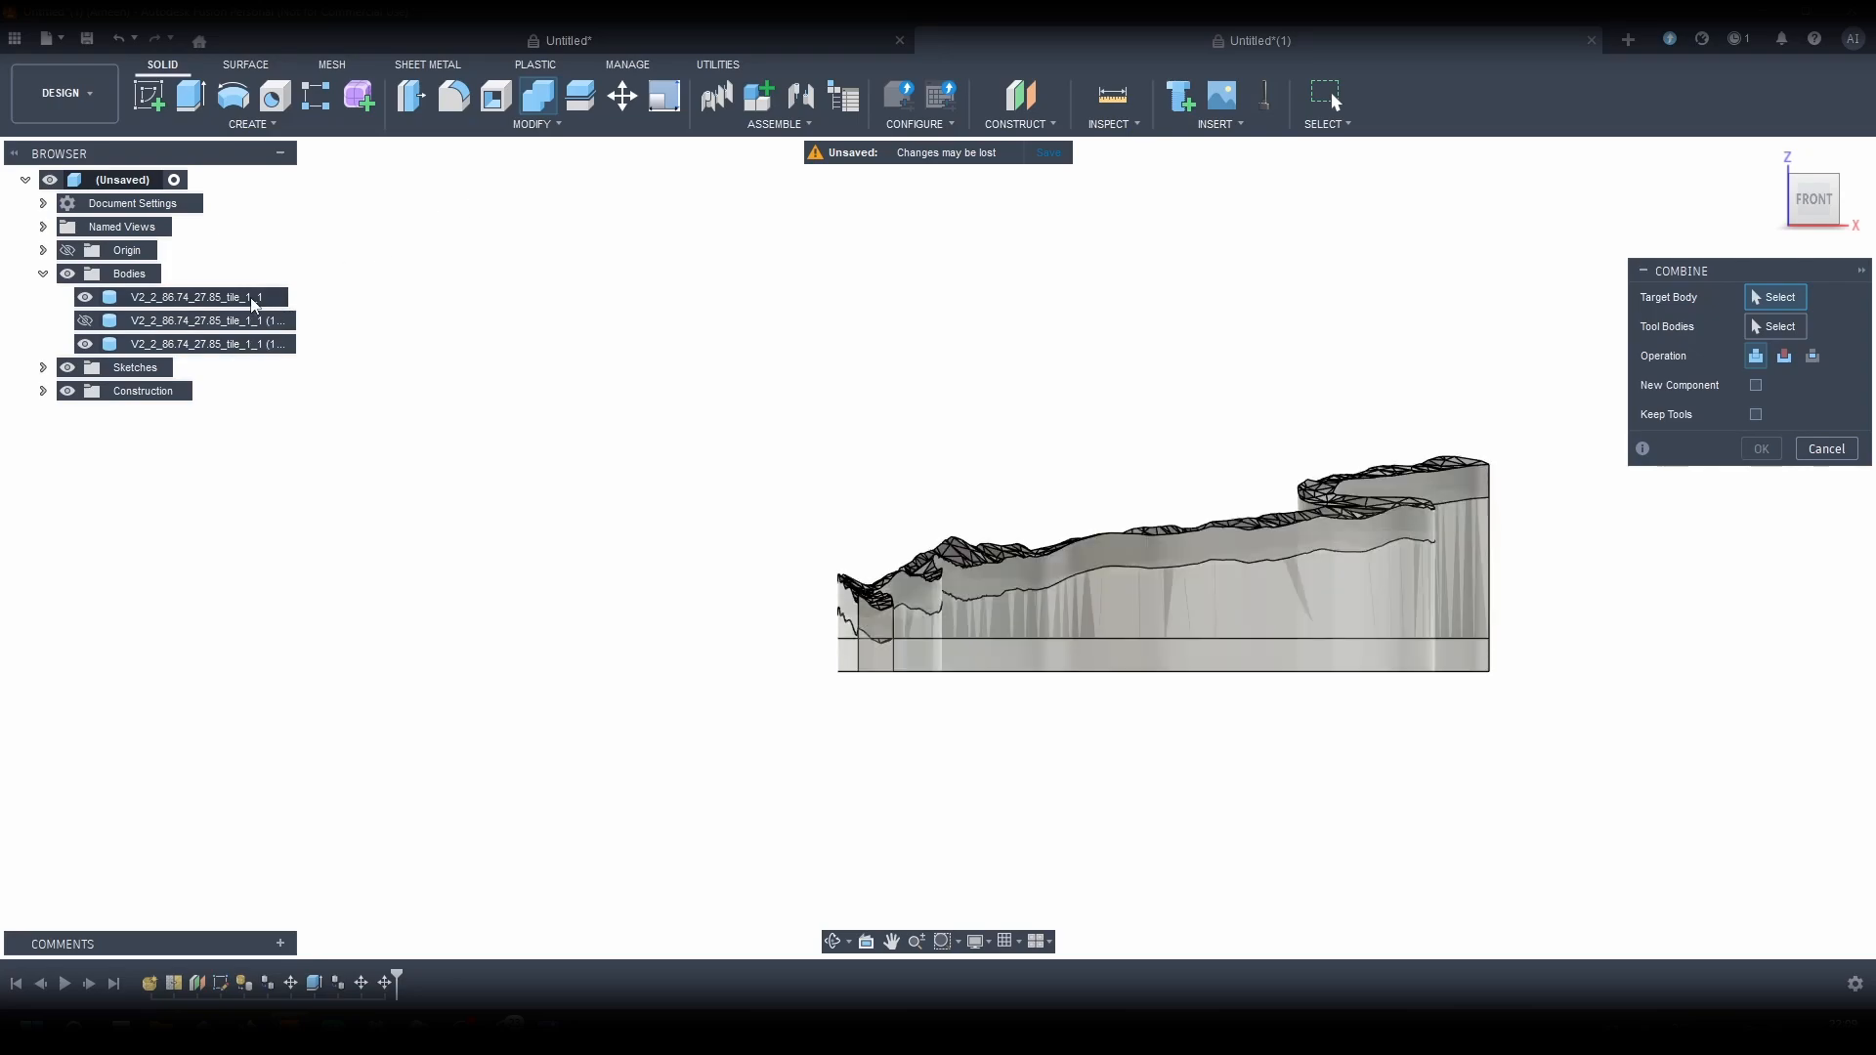
{"action": "left_click", "coordinate": [279, 345]}
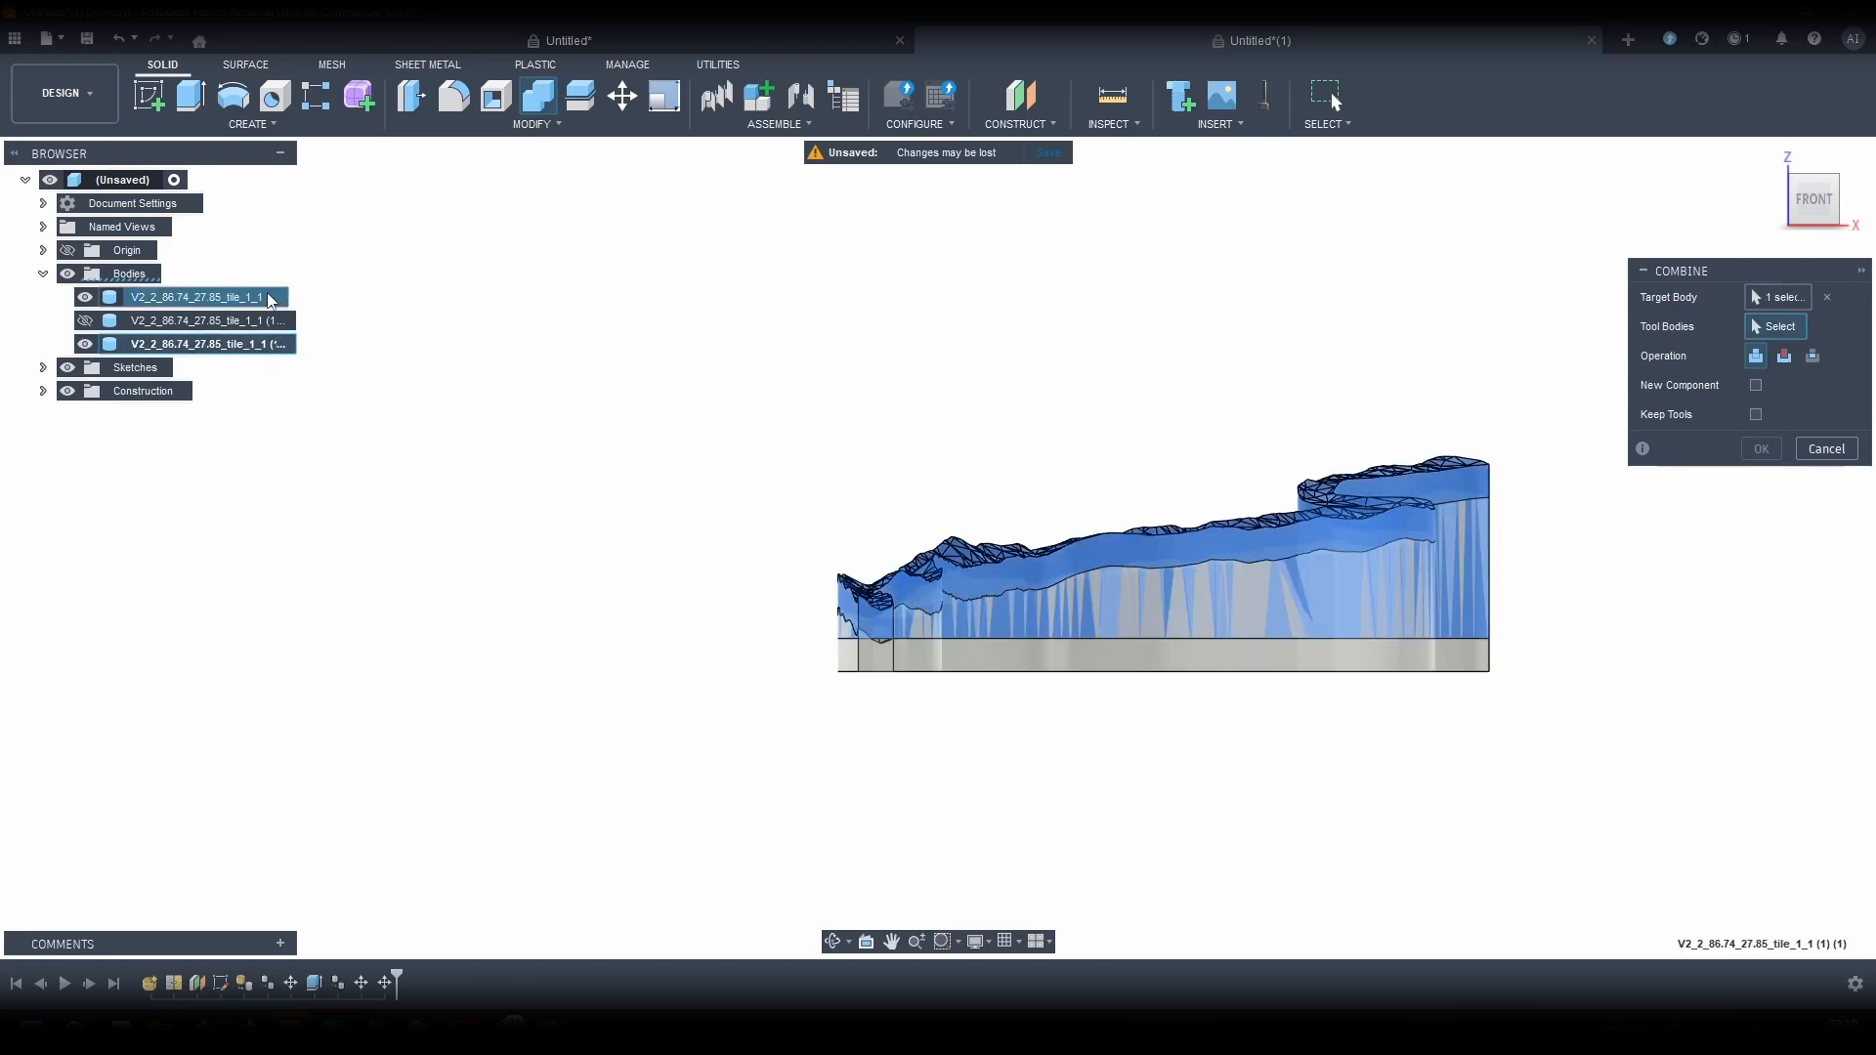
{"action": "left_click", "coordinate": [271, 298]}
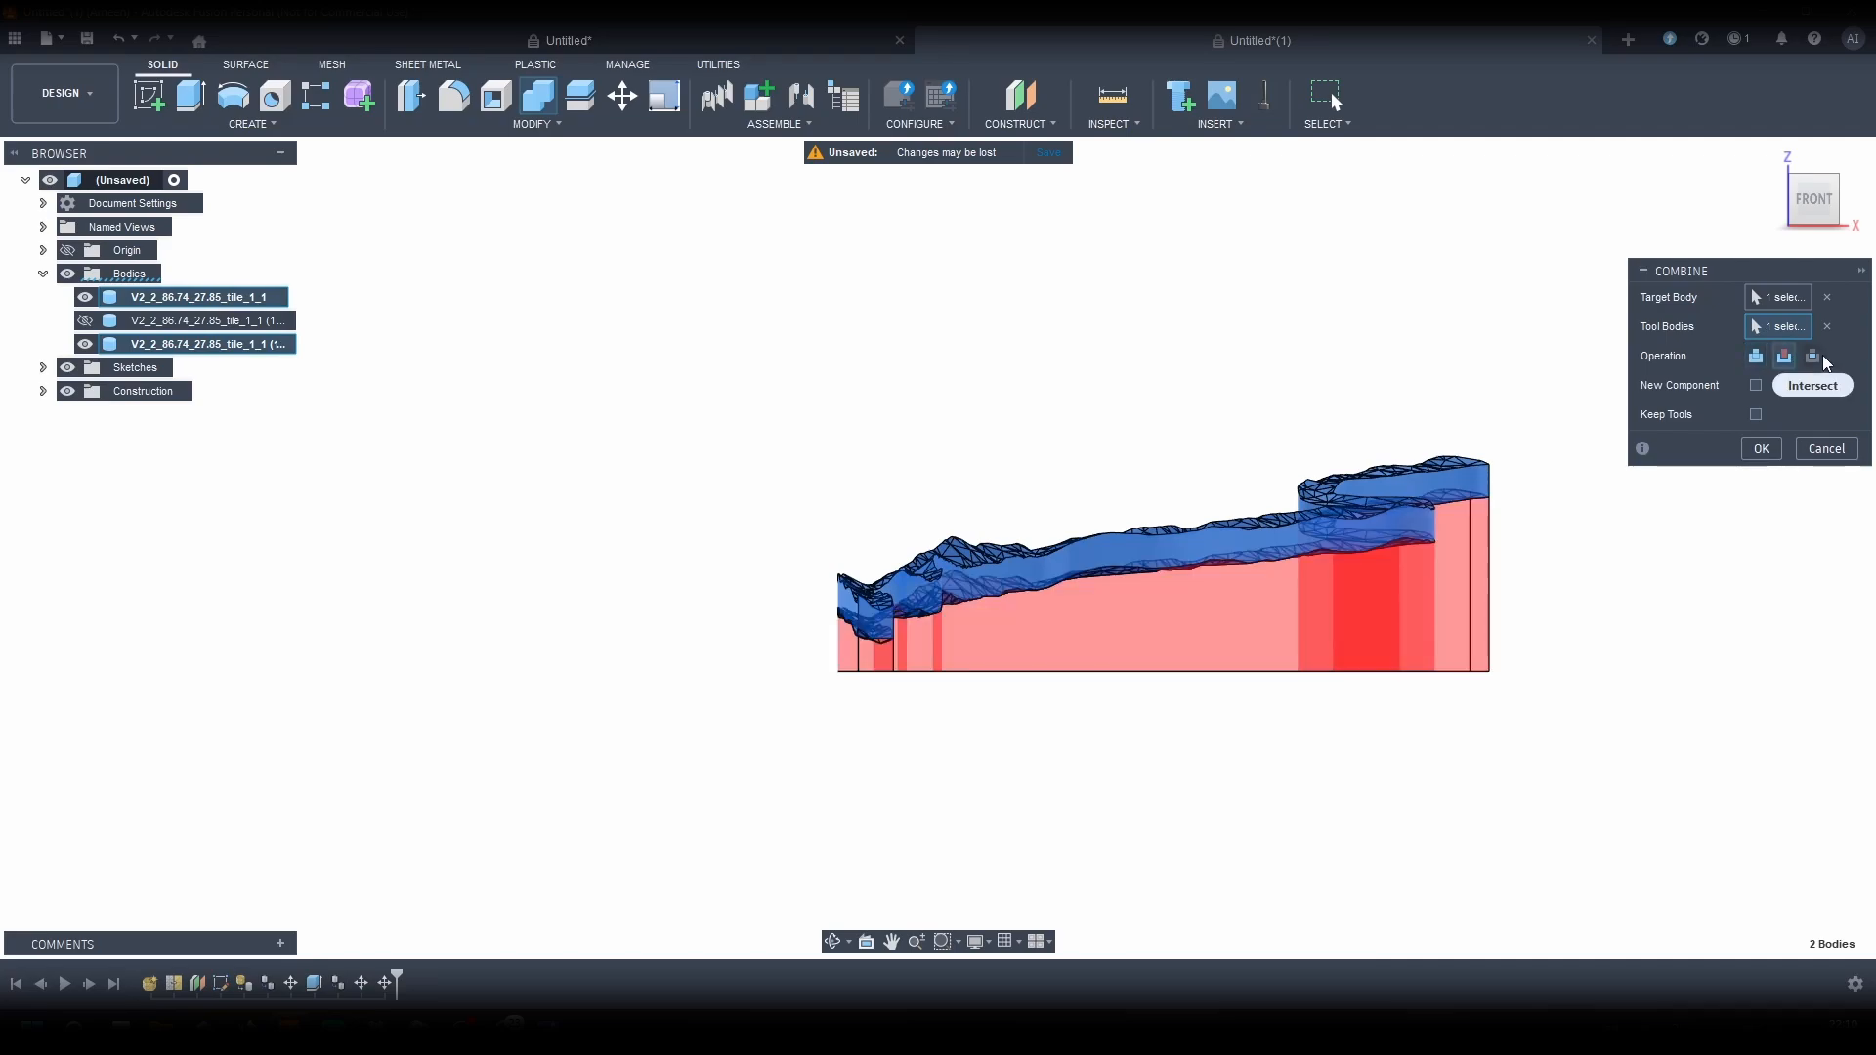
{"action": "left_click", "coordinate": [1767, 448]}
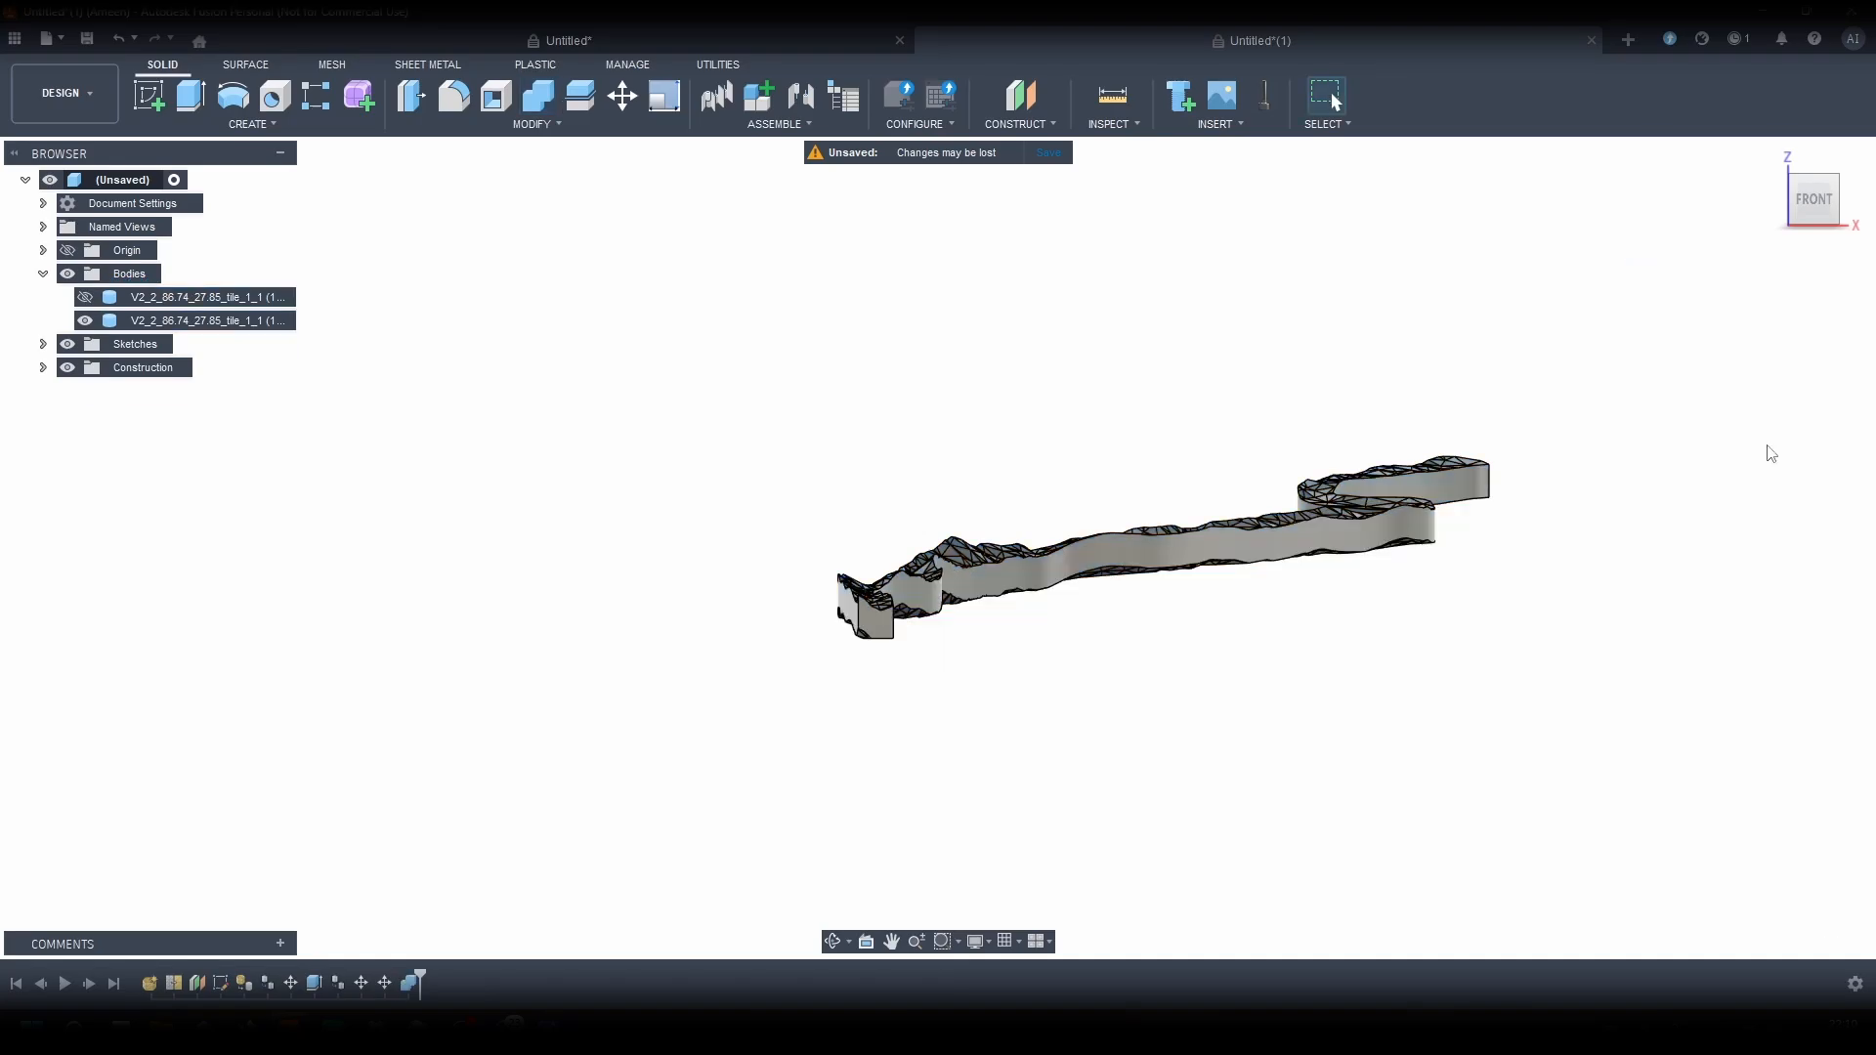
Step: Show the hidden terrain body and cut the thin route strip out of it with Combine, without keeping the tool body
{"action": "left_click", "coordinate": [85, 297]}
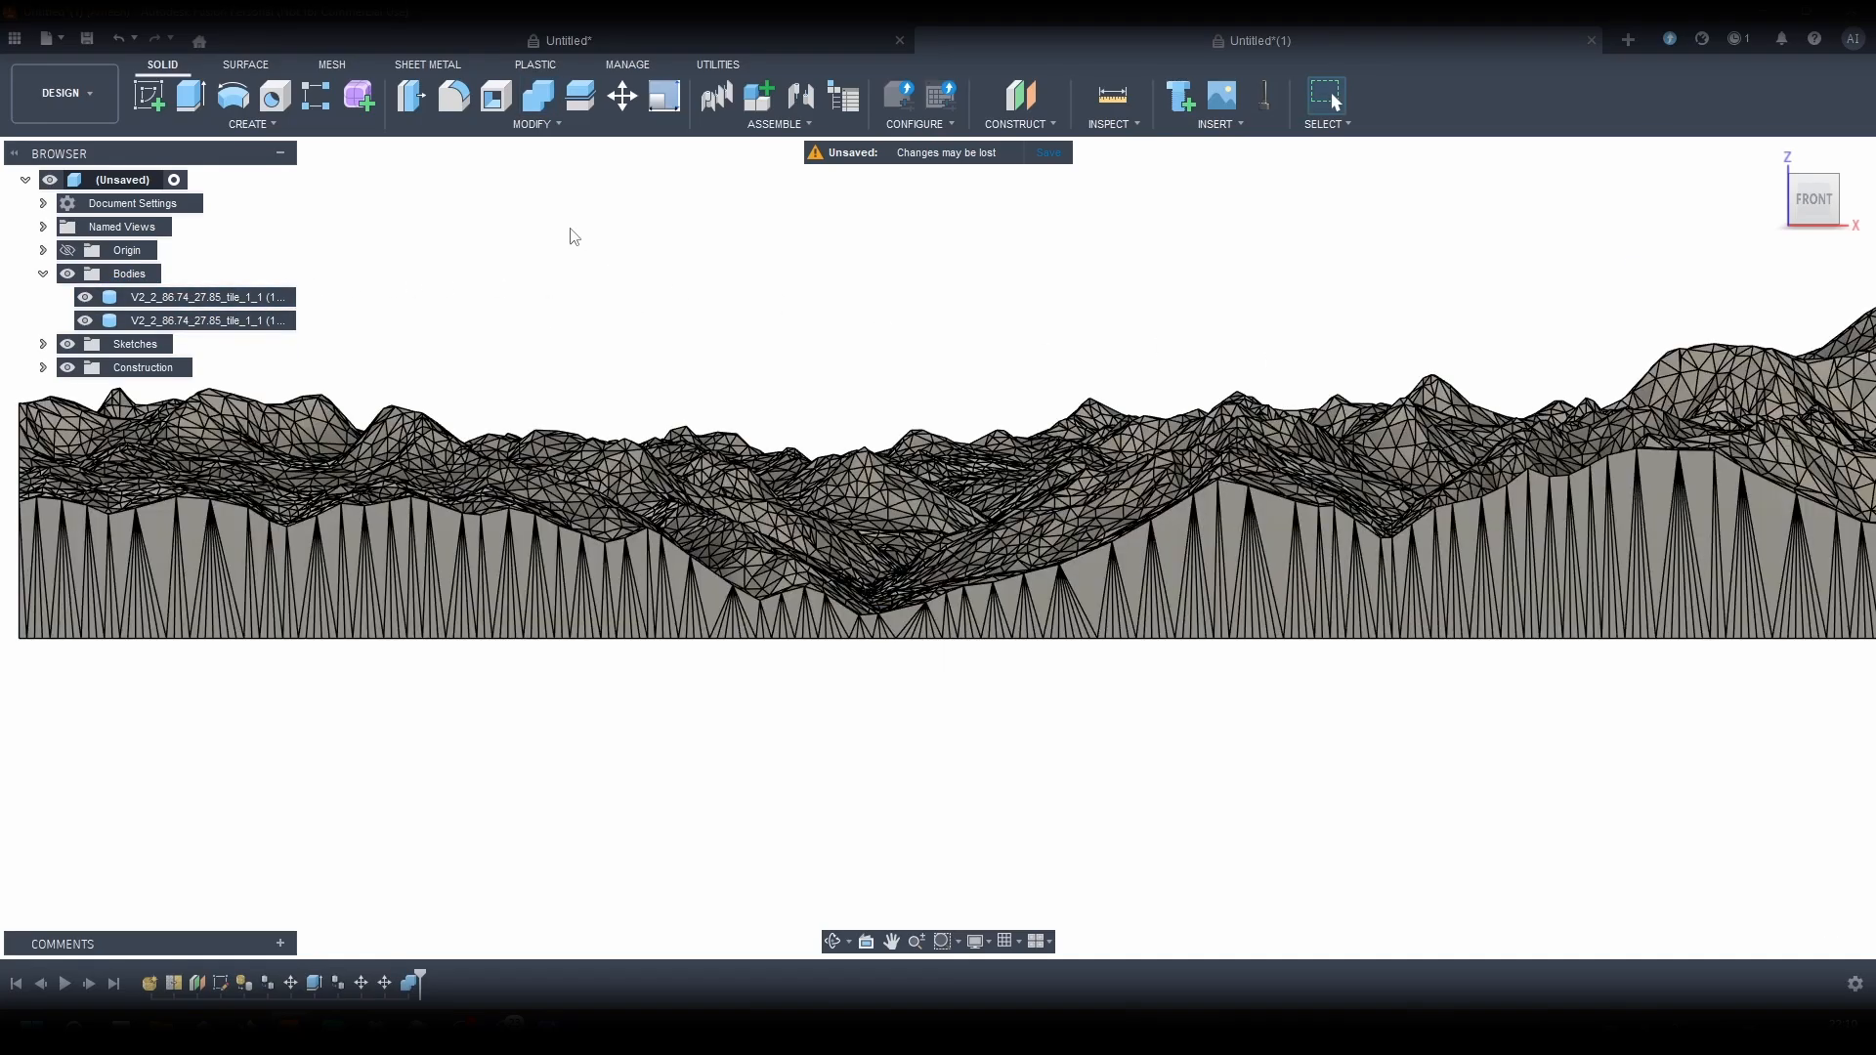
{"action": "left_click", "coordinate": [545, 106]}
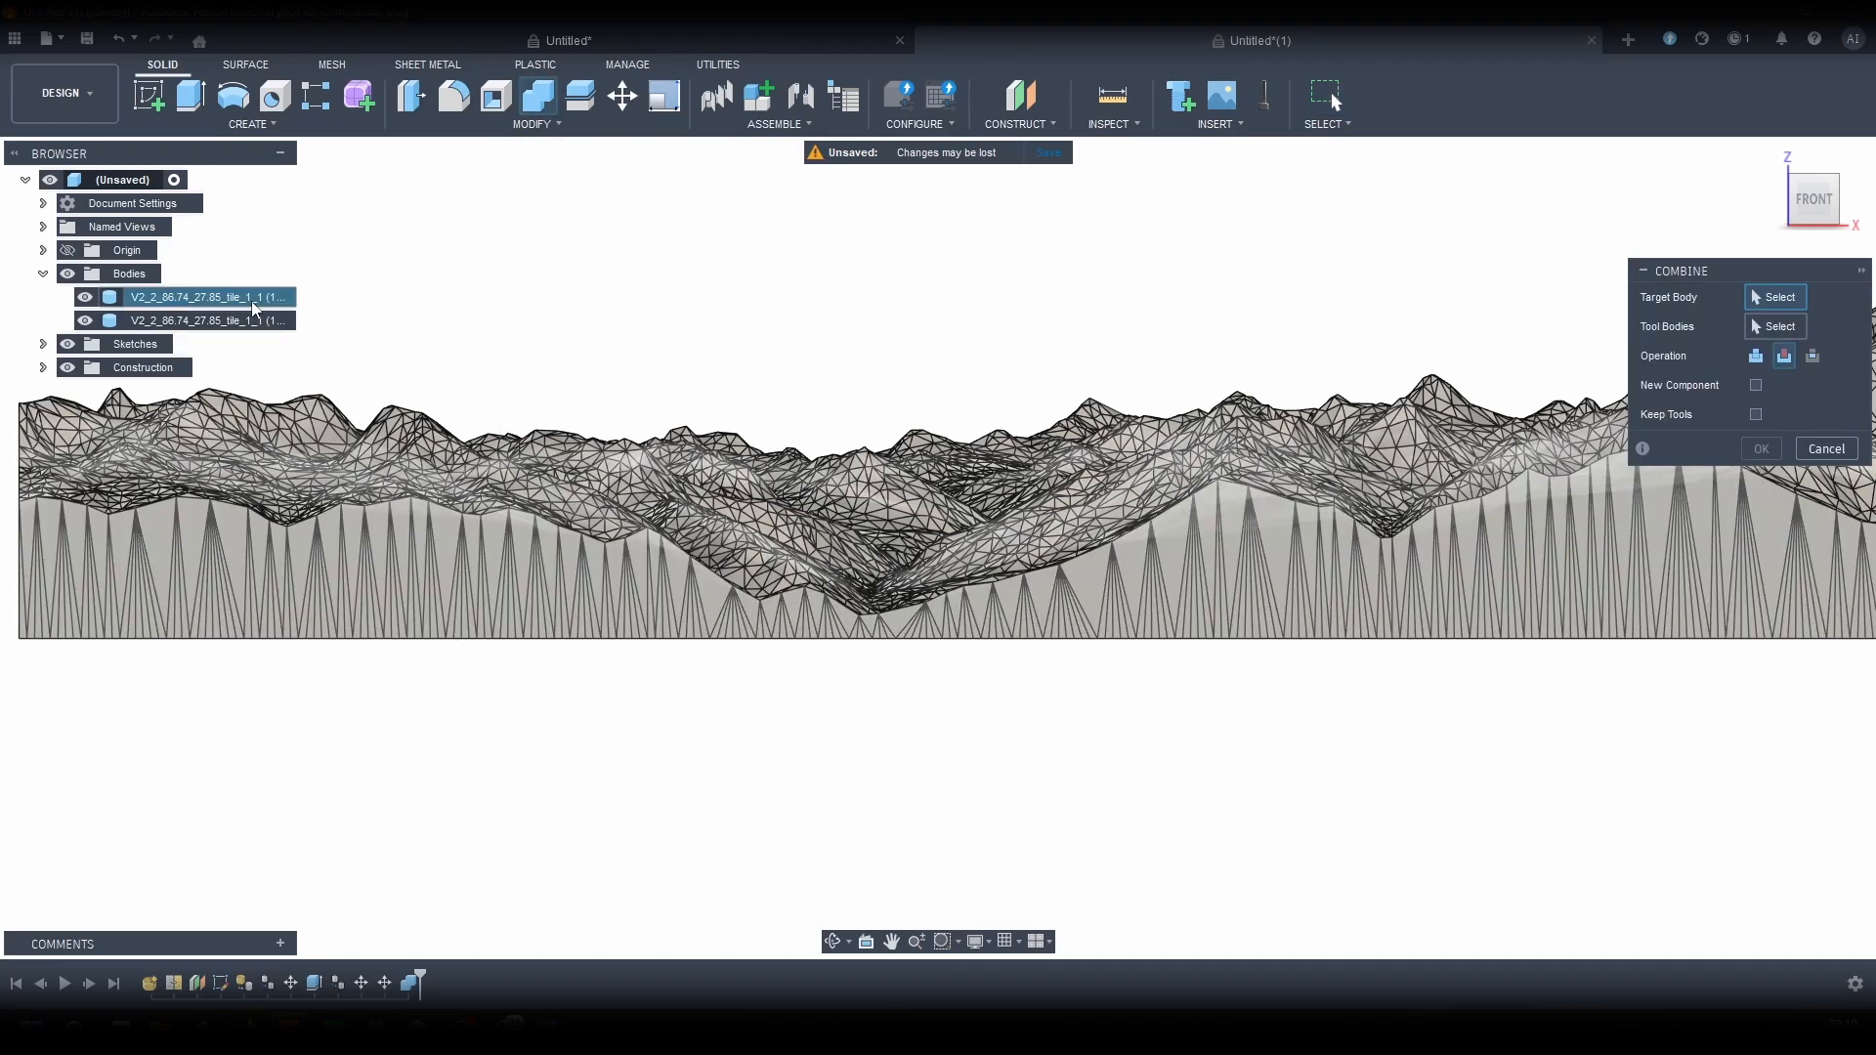
{"action": "left_click", "coordinate": [253, 308]}
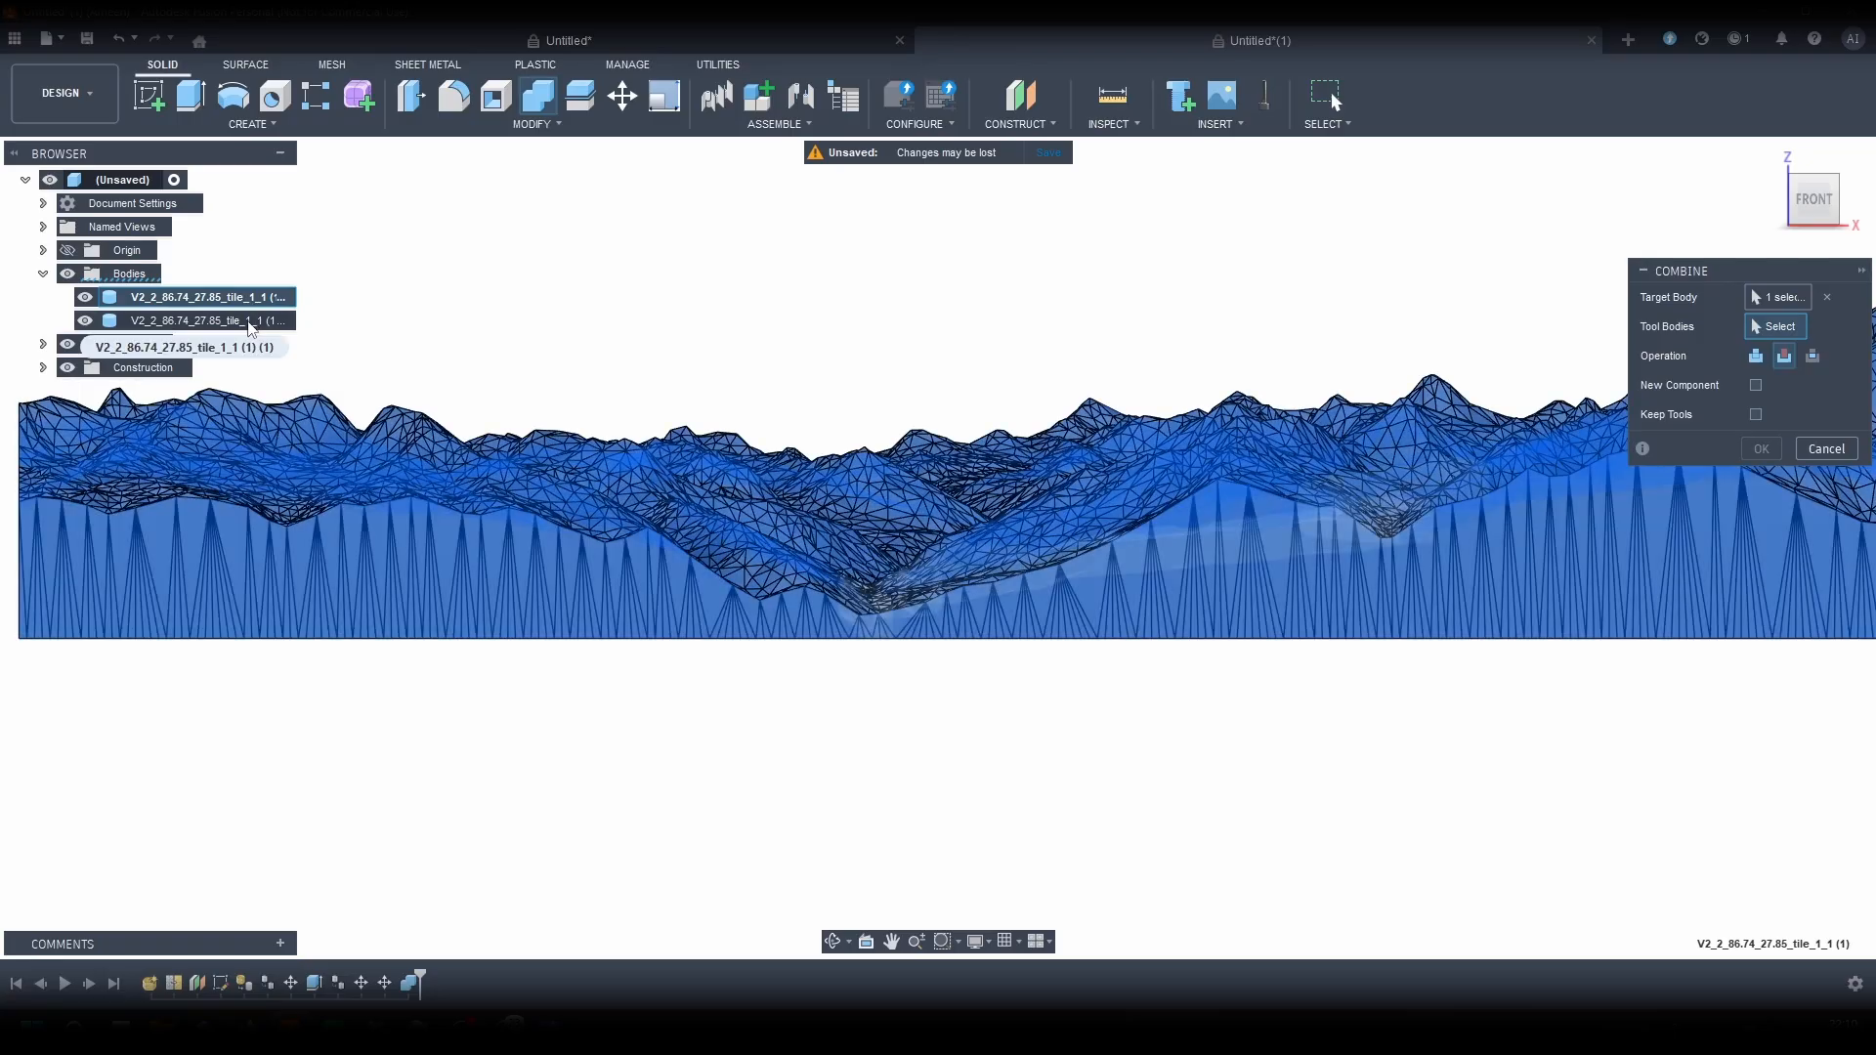
{"action": "left_click", "coordinate": [251, 324]}
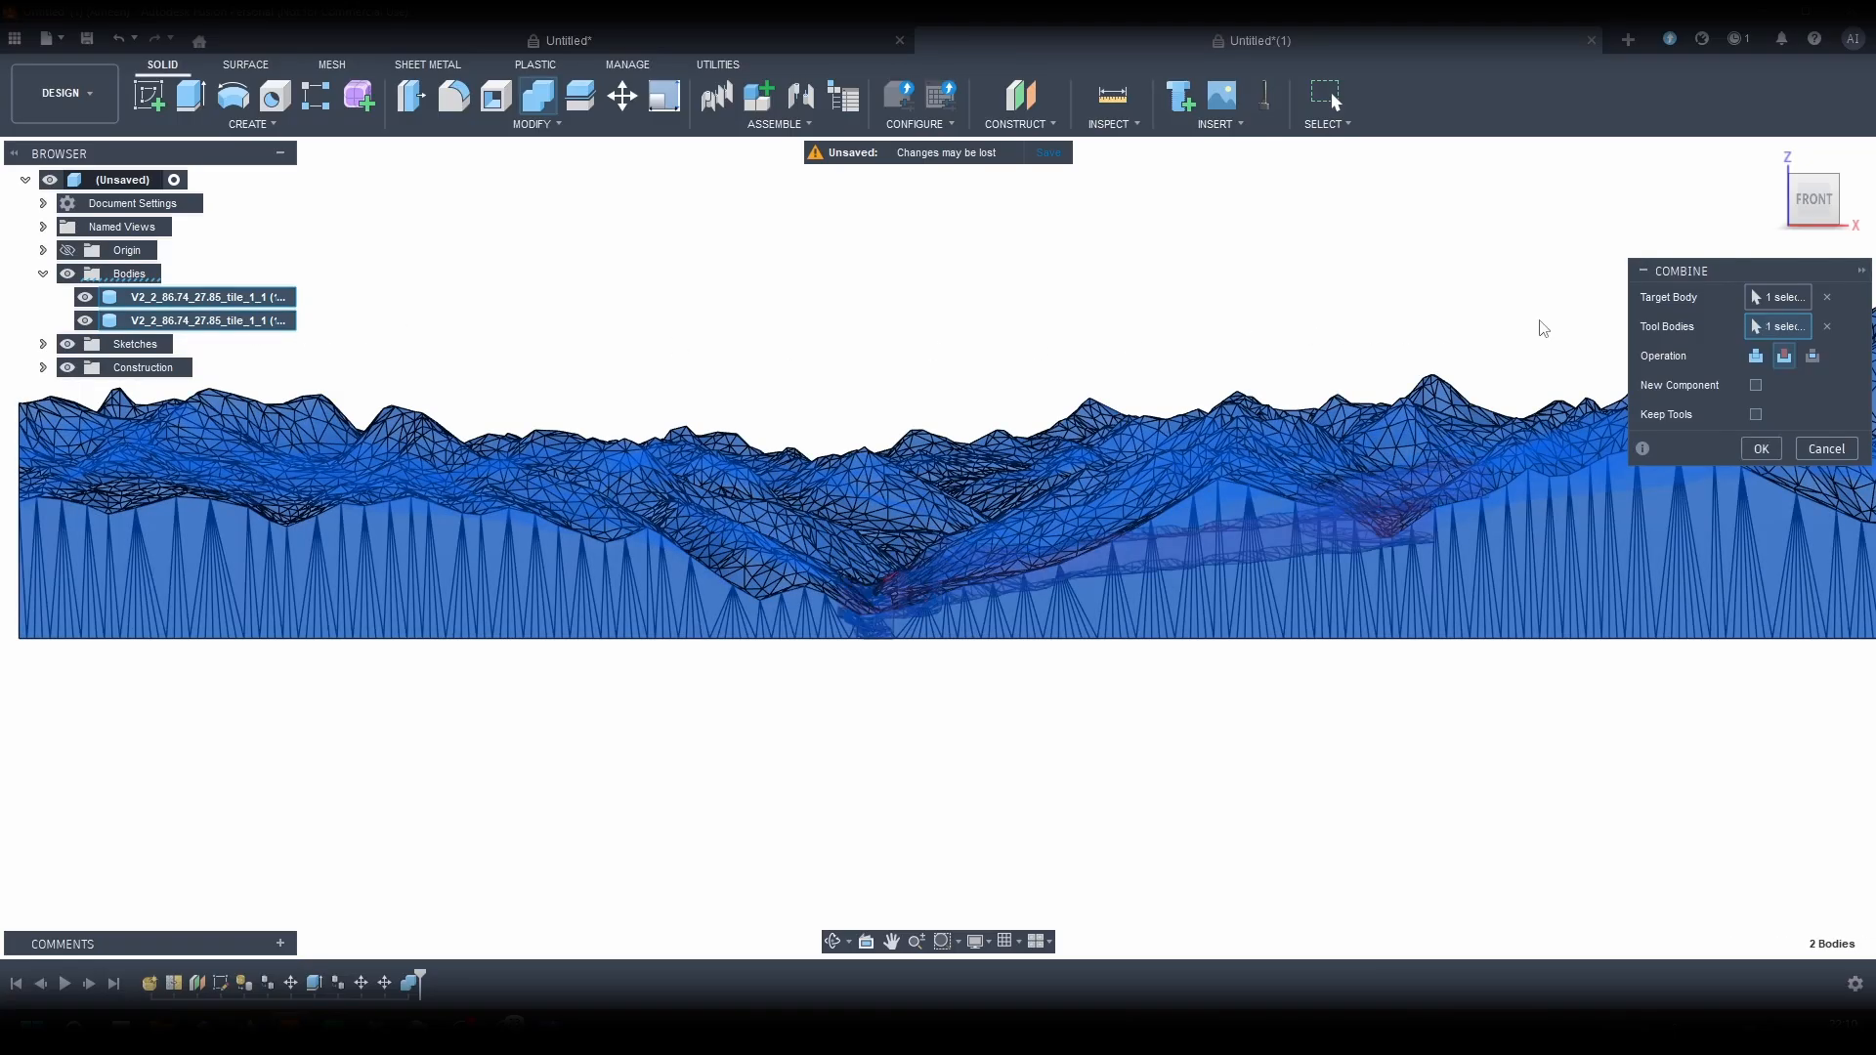
{"action": "mouse_move", "coordinate": [1820, 209]}
{"action": "left_mouse_down"}
{"action": "mouse_move", "coordinate": [1837, 245]}
{"action": "mouse_move", "coordinate": [1866, 235]}
{"action": "left_mouse_up"}
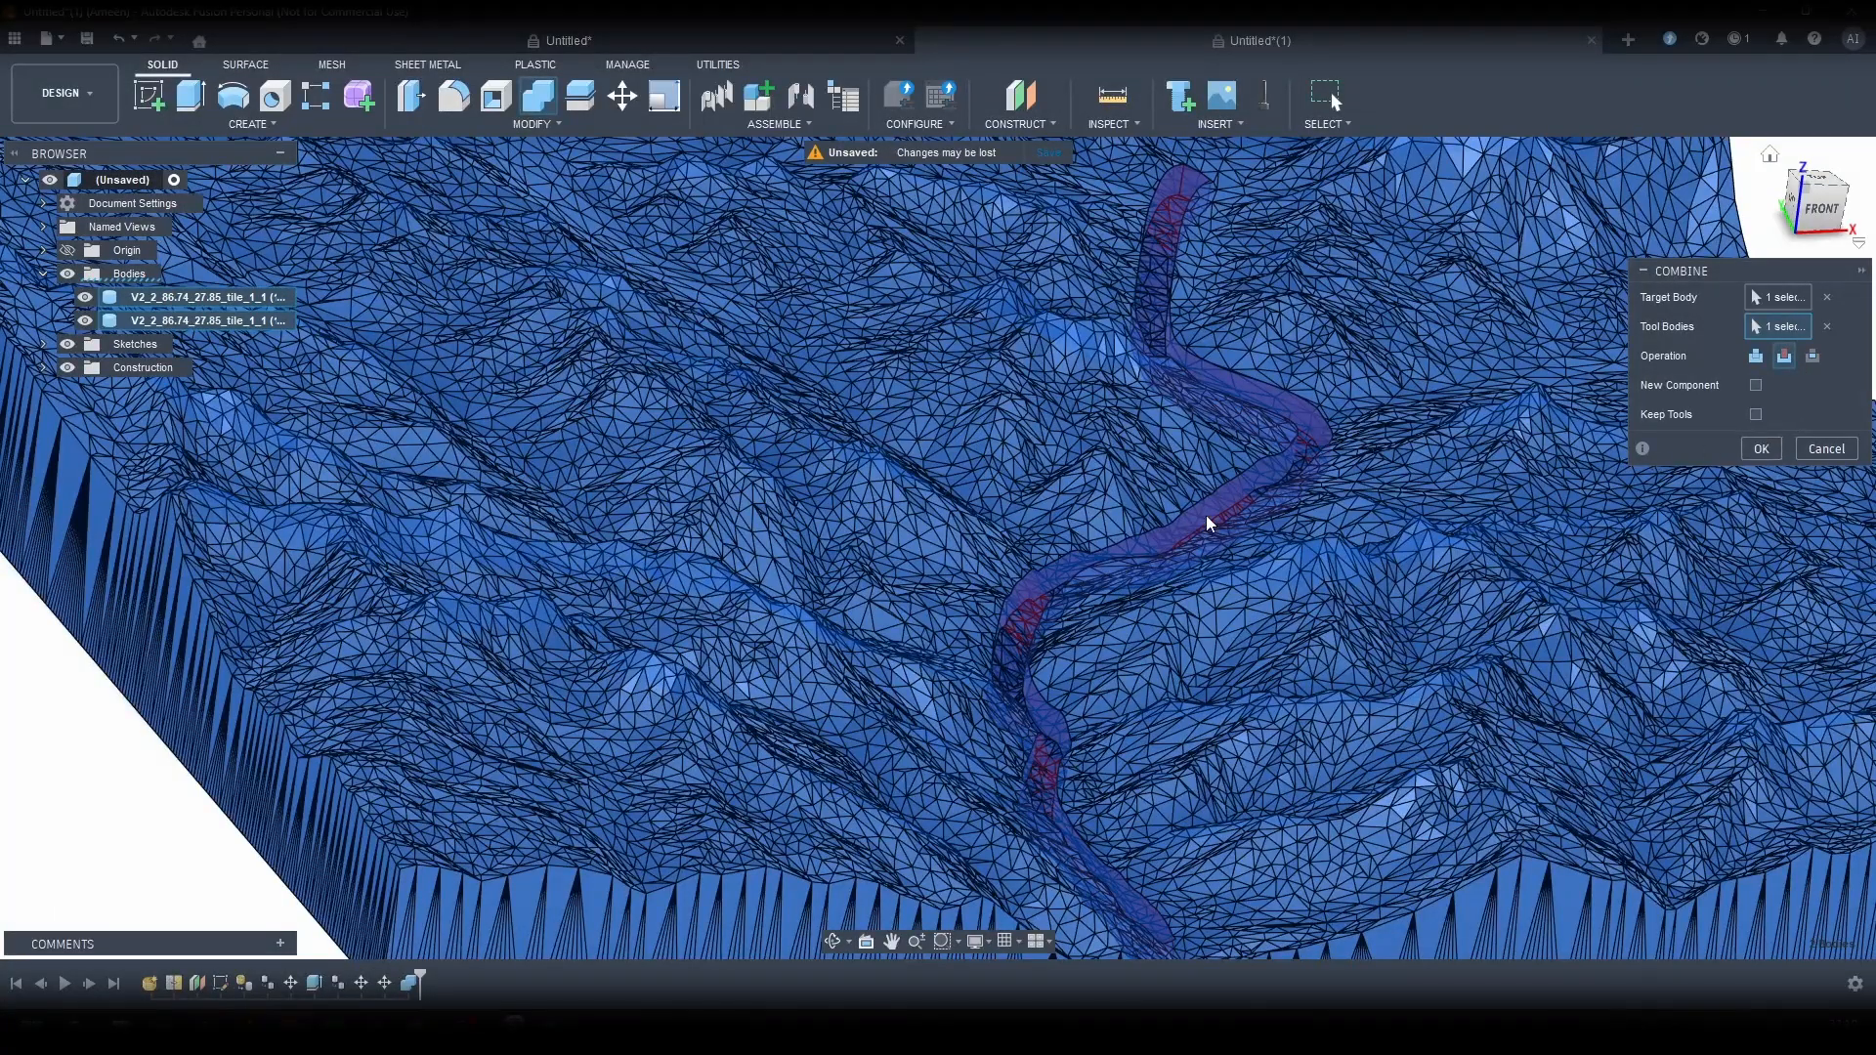
{"action": "scroll", "coordinate": [1209, 524], "scroll_direction": "down", "scroll_amount": 3}
{"action": "left_click_drag", "start_coordinate": [1799, 201], "coordinate": [1771, 199]}
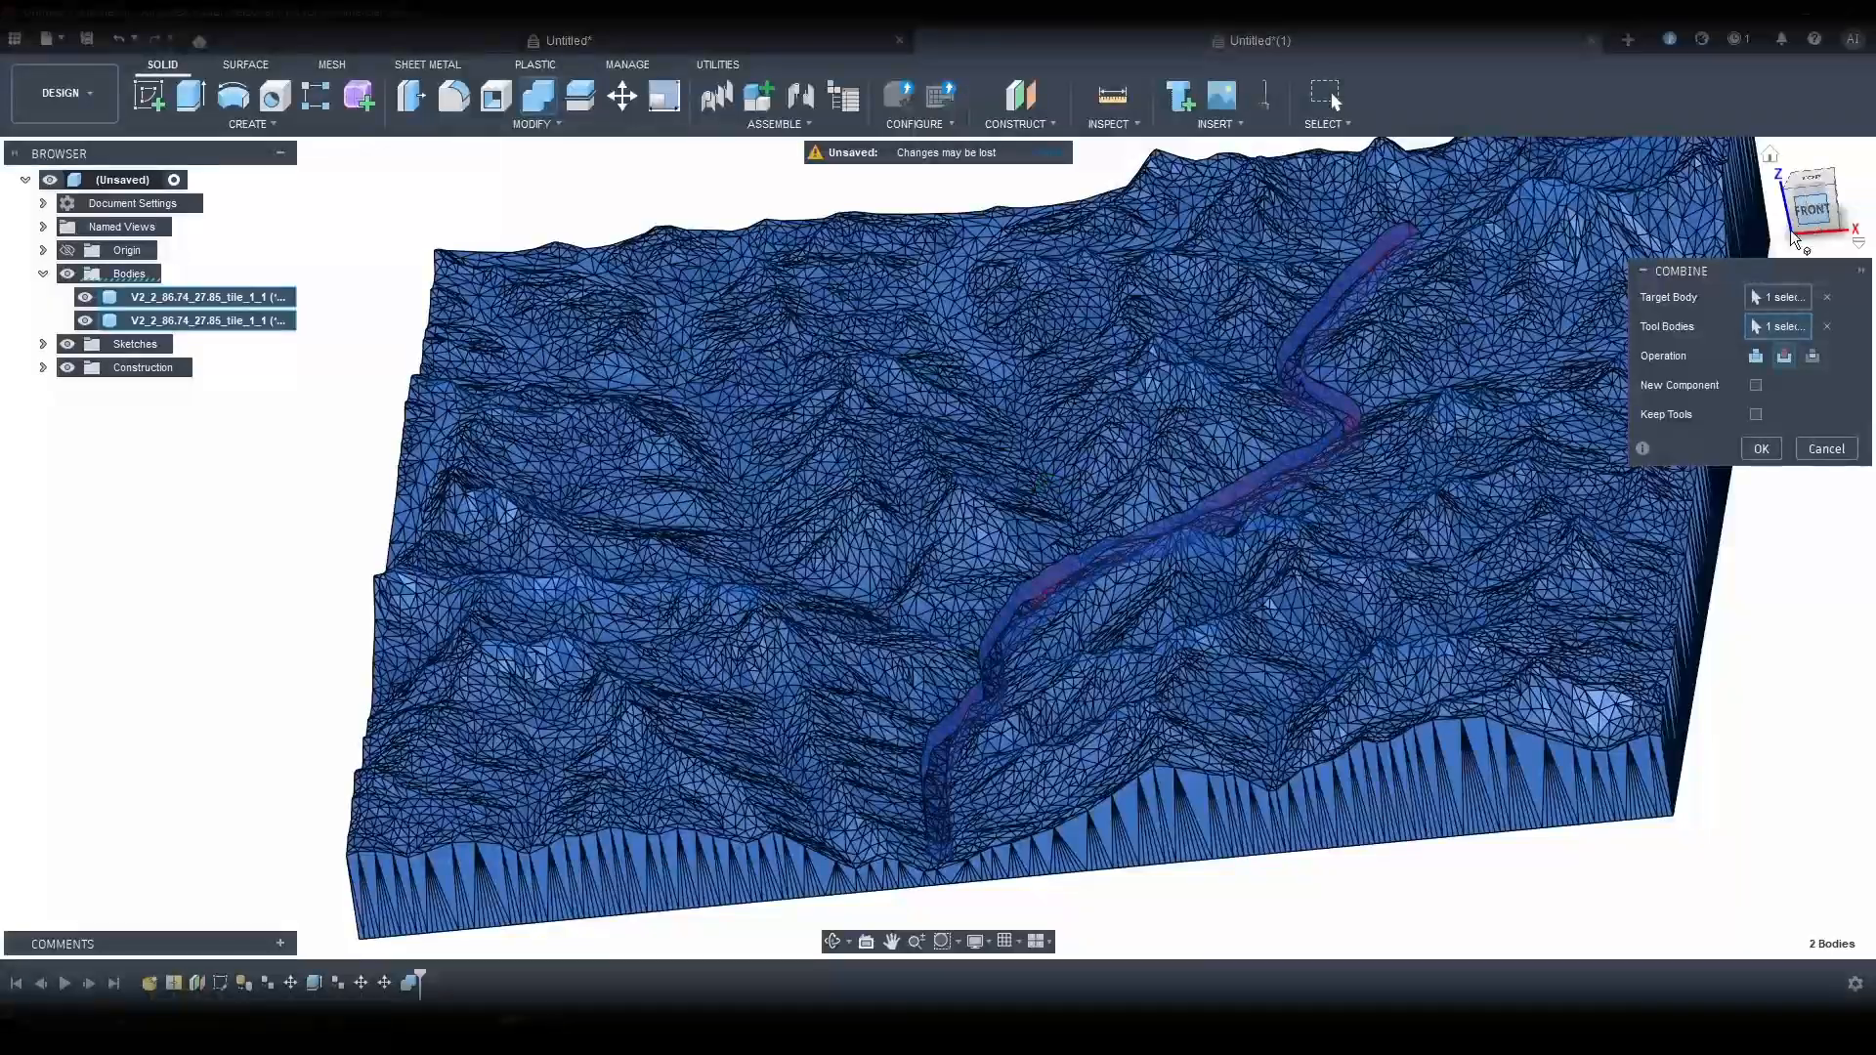
{"action": "left_click", "coordinate": [1761, 448]}
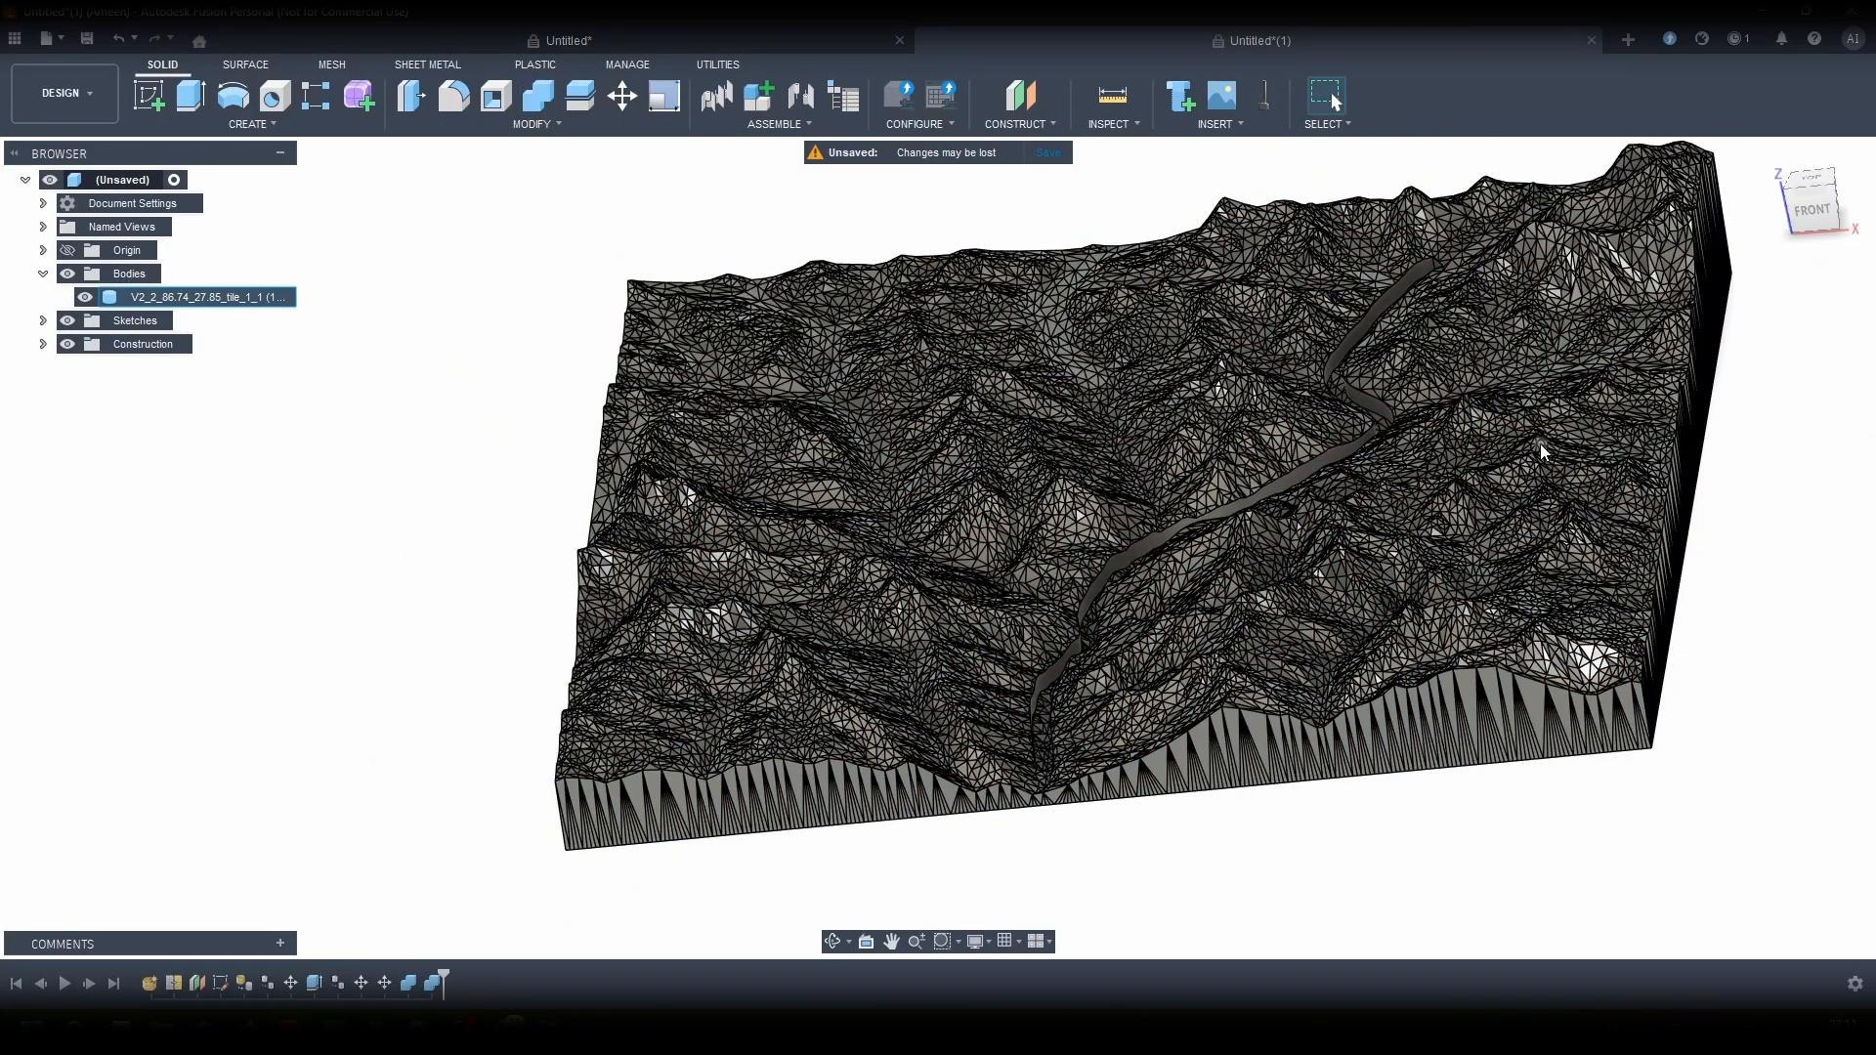
Step: Examine the route channel cut into the terrain surface along its length
{"action": "scroll", "coordinate": [1465, 449], "scroll_direction": "up", "scroll_amount": 5}
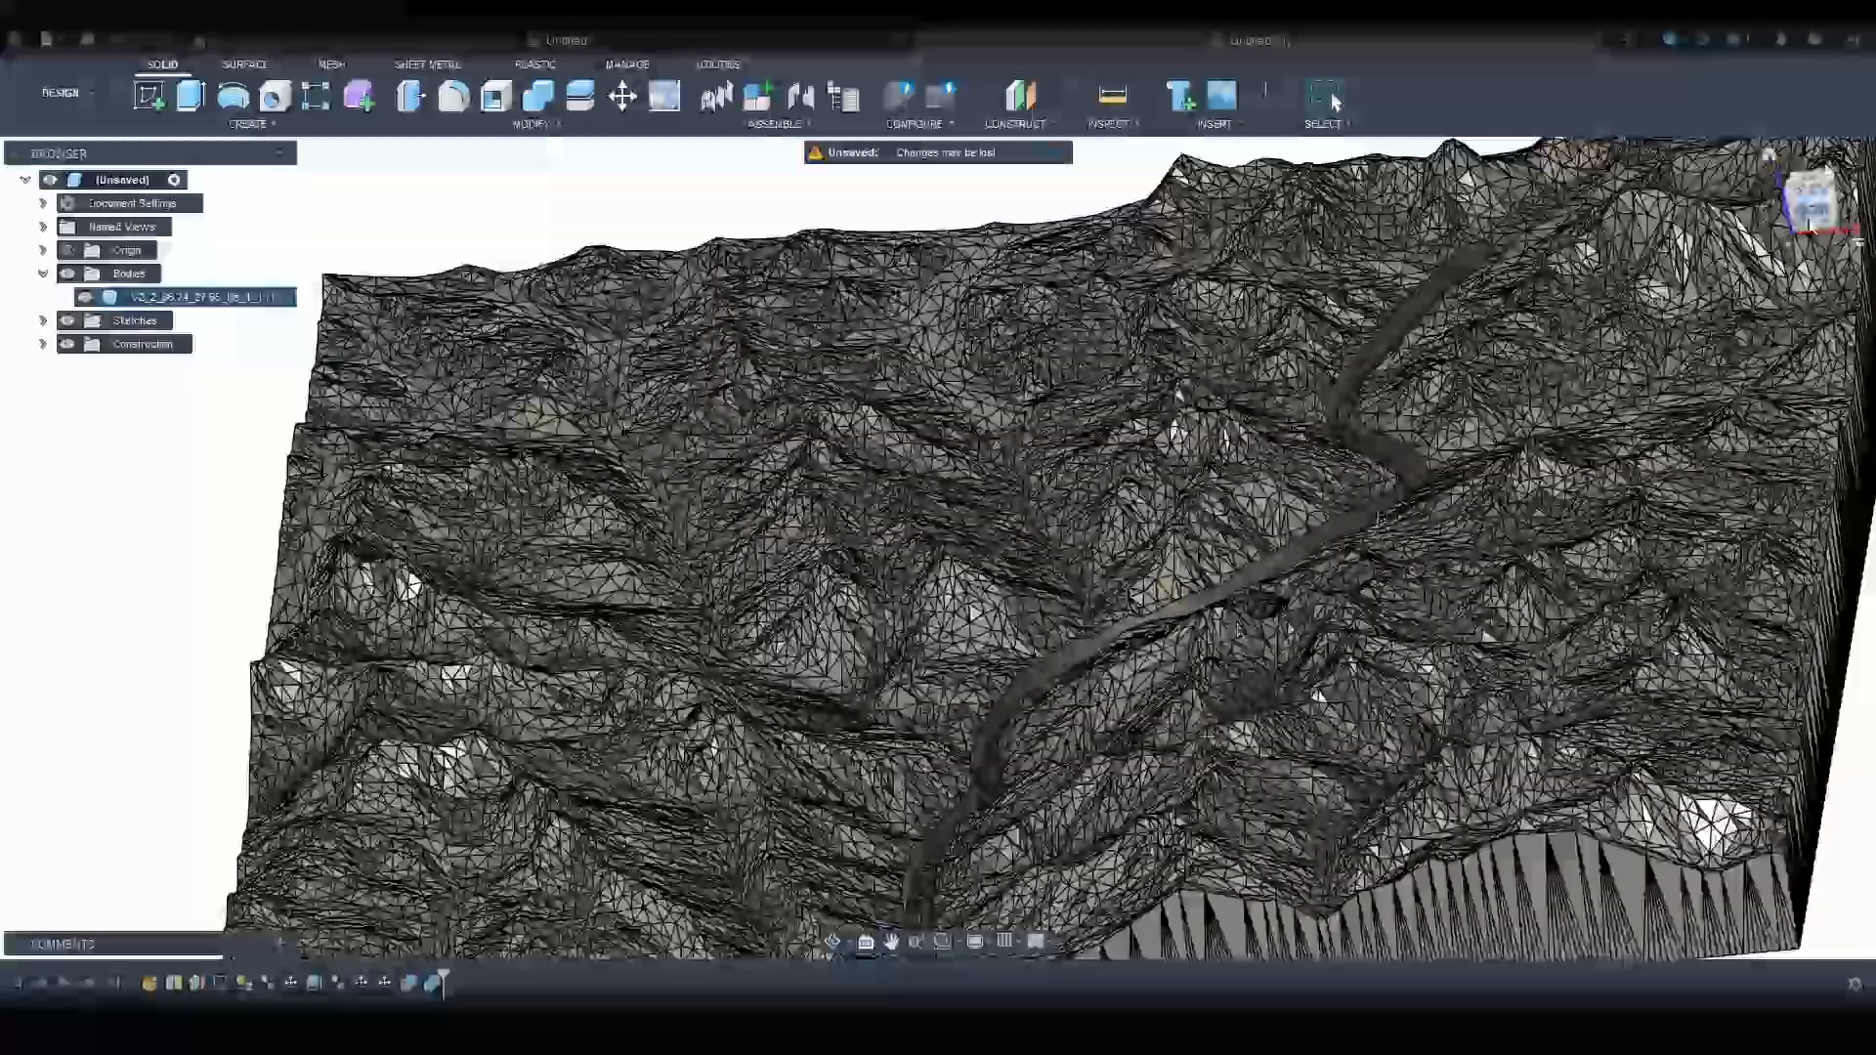
{"action": "left_click_drag", "start_coordinate": [1811, 226], "coordinate": [1843, 223]}
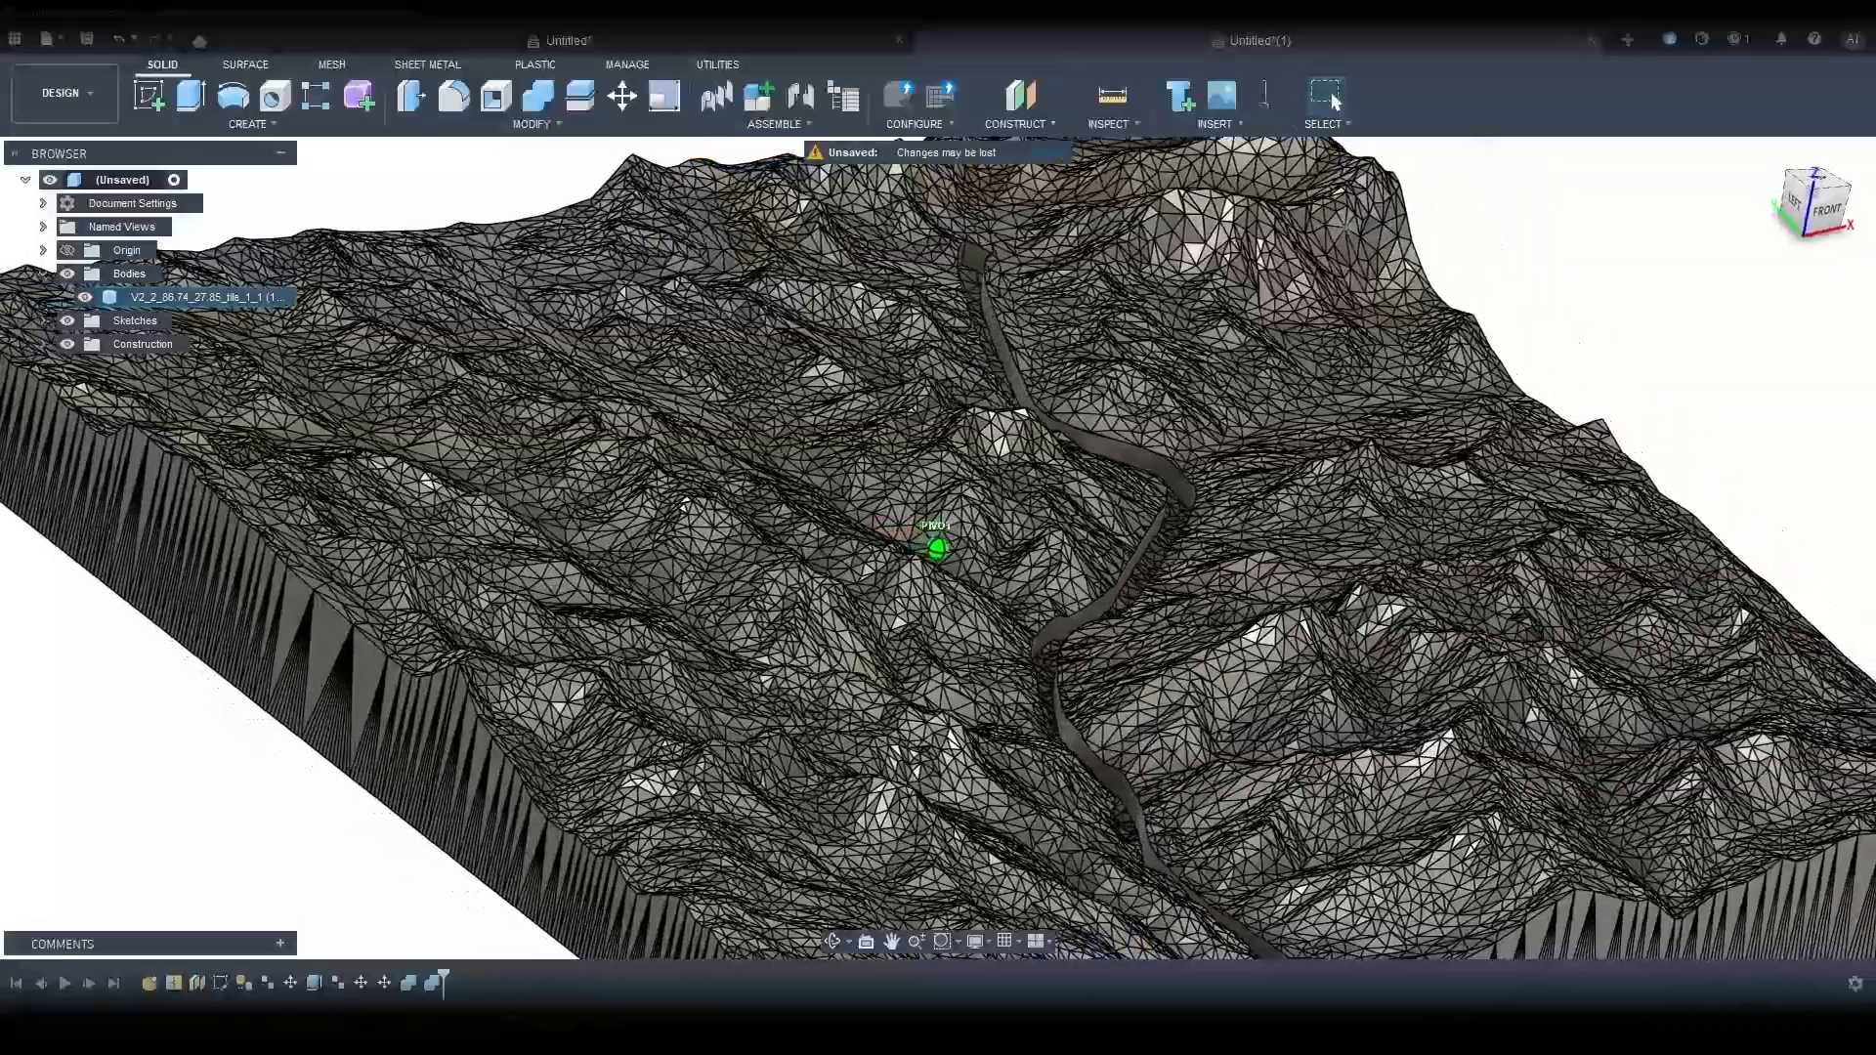
{"action": "middle_click_drag", "start_coordinate": [938, 548], "coordinate": [811, 684], "text": "shift"}
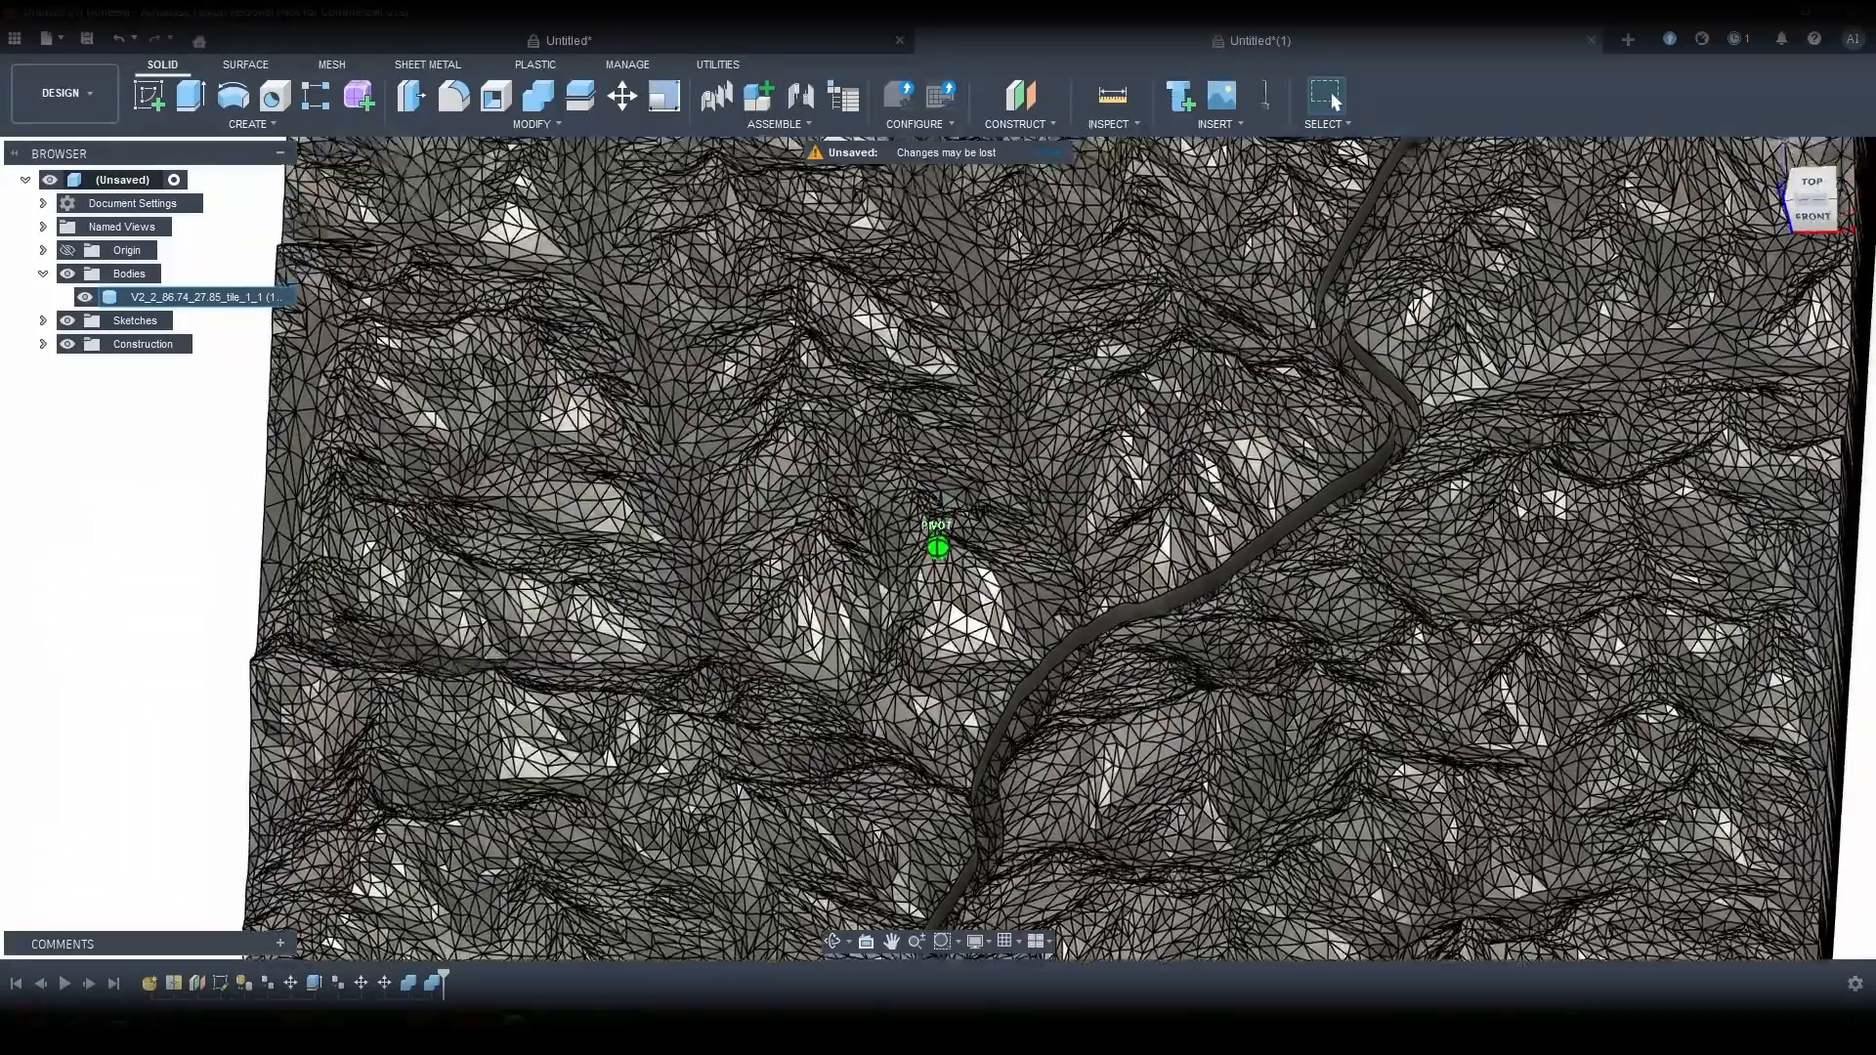
{"action": "scroll", "coordinate": [1229, 759], "scroll_direction": "down", "scroll_amount": 3}
{"action": "scroll", "coordinate": [1350, 352], "scroll_direction": "up", "scroll_amount": 4}
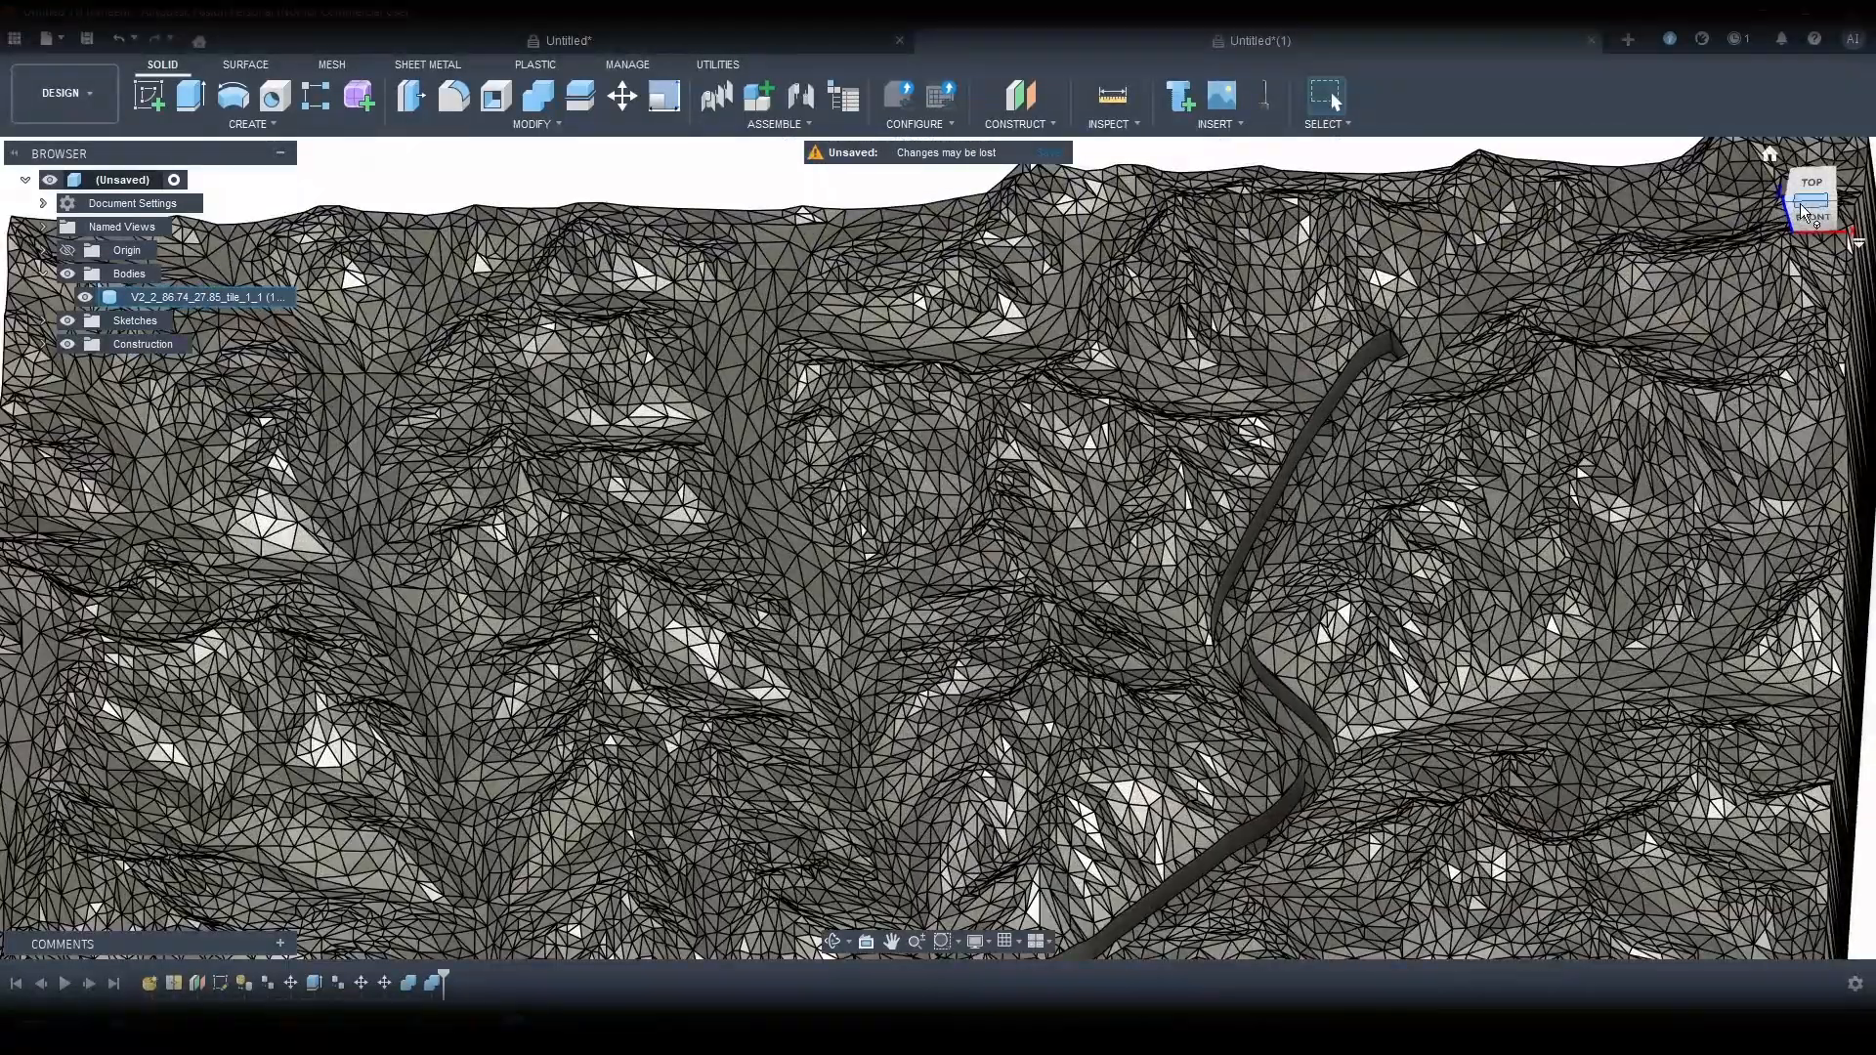
Step: Measure the distance between the upper and lower edges of the route channel's side wall
{"action": "mouse_move", "coordinate": [1801, 207]}
{"action": "left_mouse_down"}
{"action": "mouse_move", "coordinate": [1875, 220]}
{"action": "mouse_move", "coordinate": [1800, 170]}
{"action": "left_mouse_up"}
{"action": "scroll", "coordinate": [1333, 684], "scroll_direction": "up", "scroll_amount": 3}
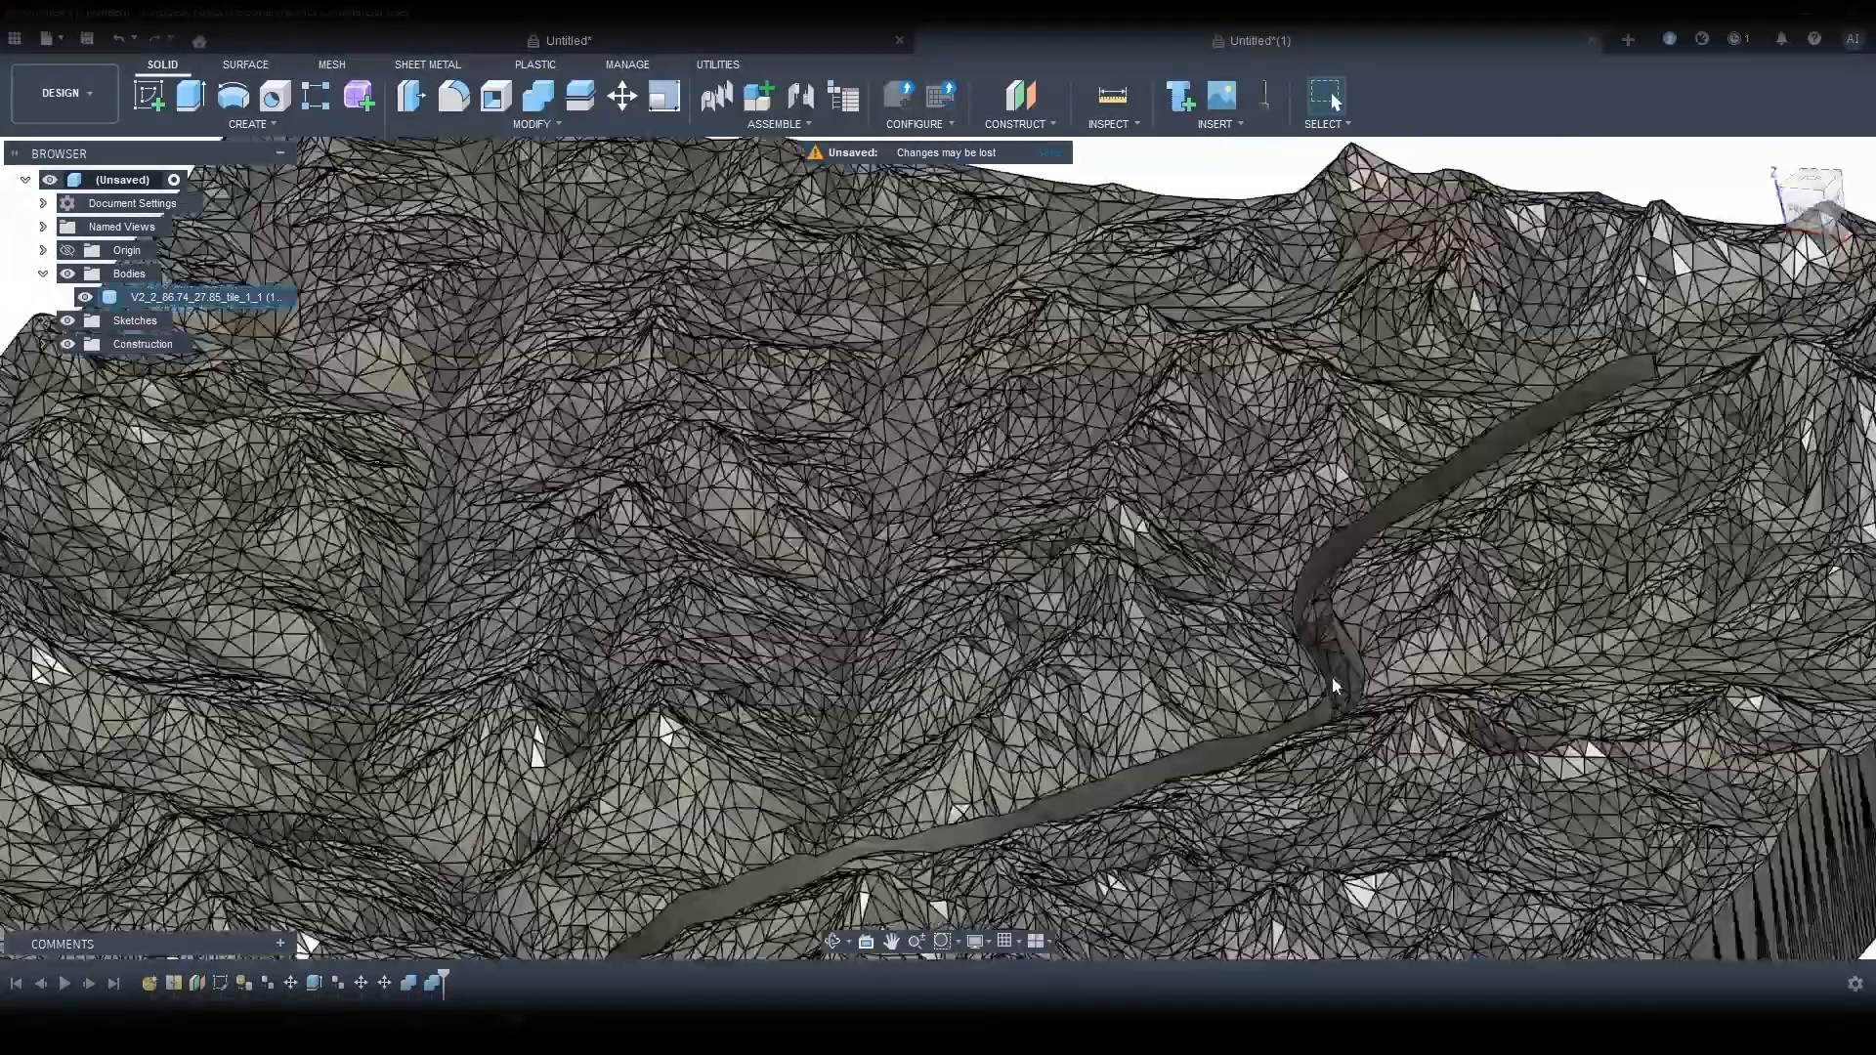
{"action": "scroll", "coordinate": [1333, 683], "scroll_direction": "up", "scroll_amount": 5}
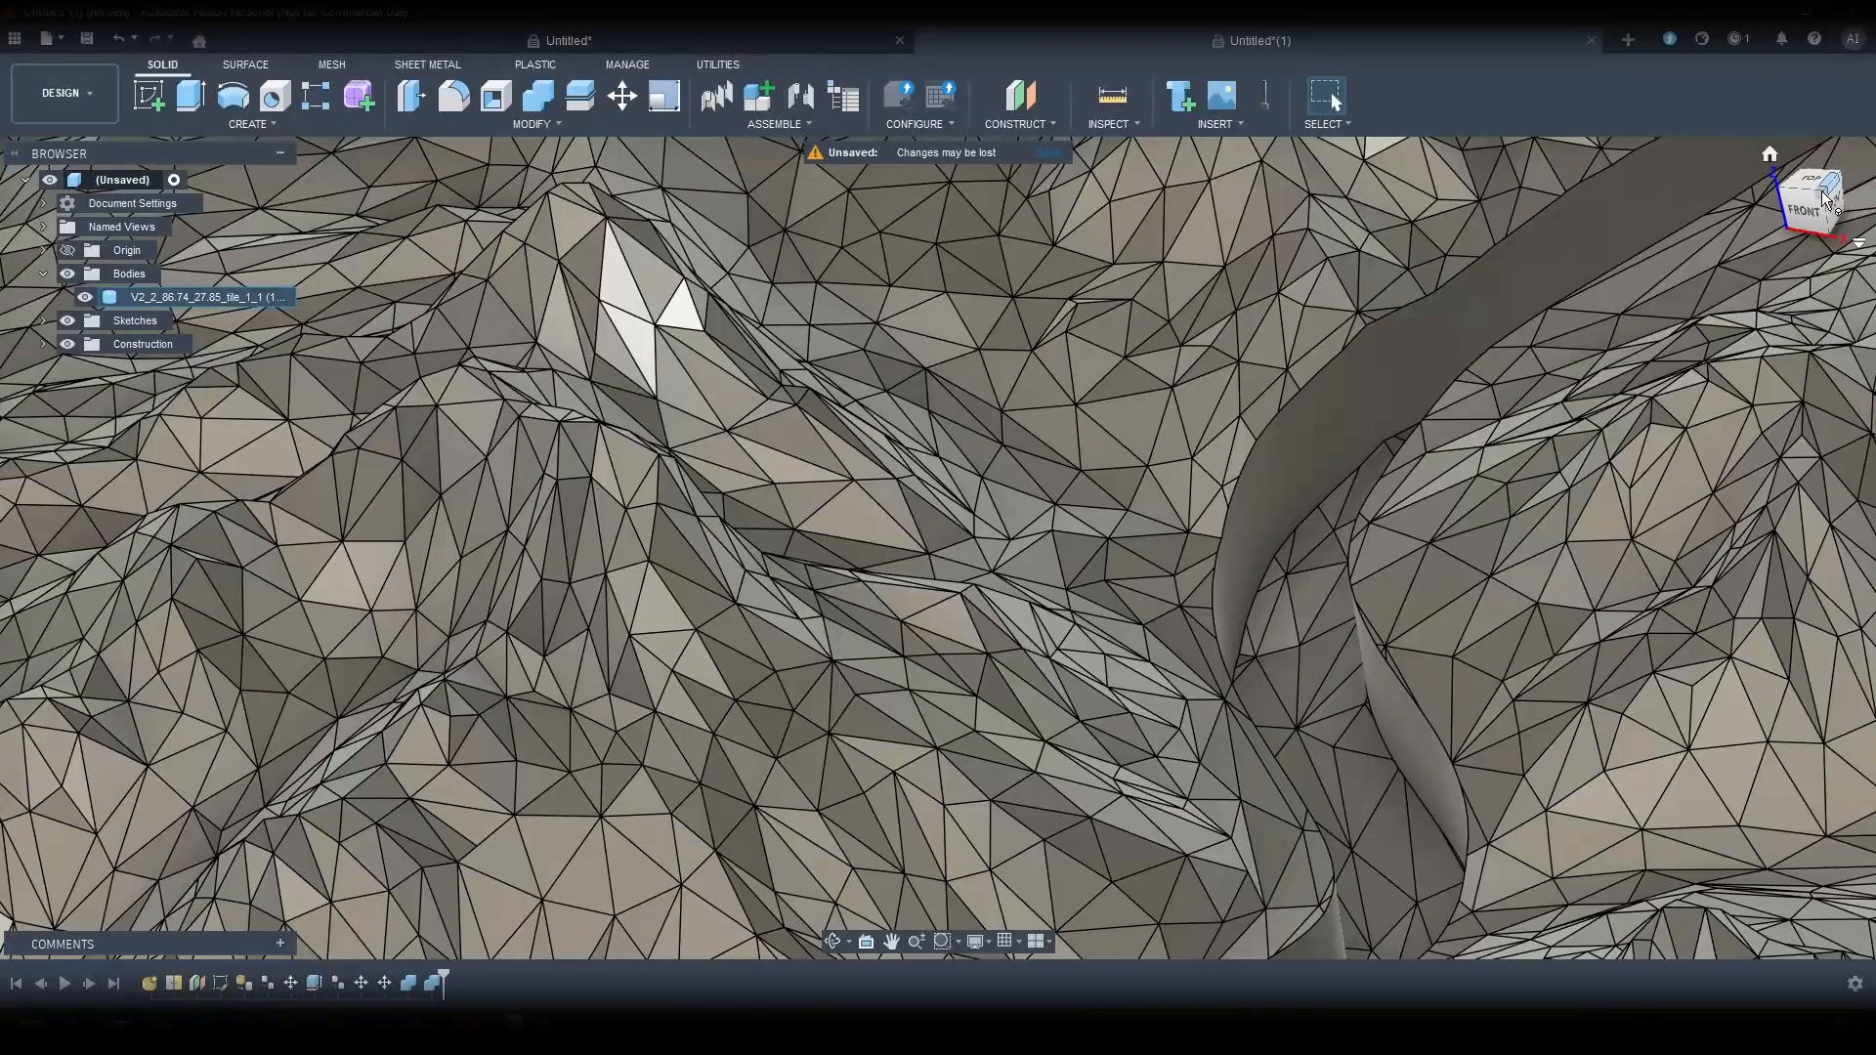
{"action": "left_click", "coordinate": [1824, 196]}
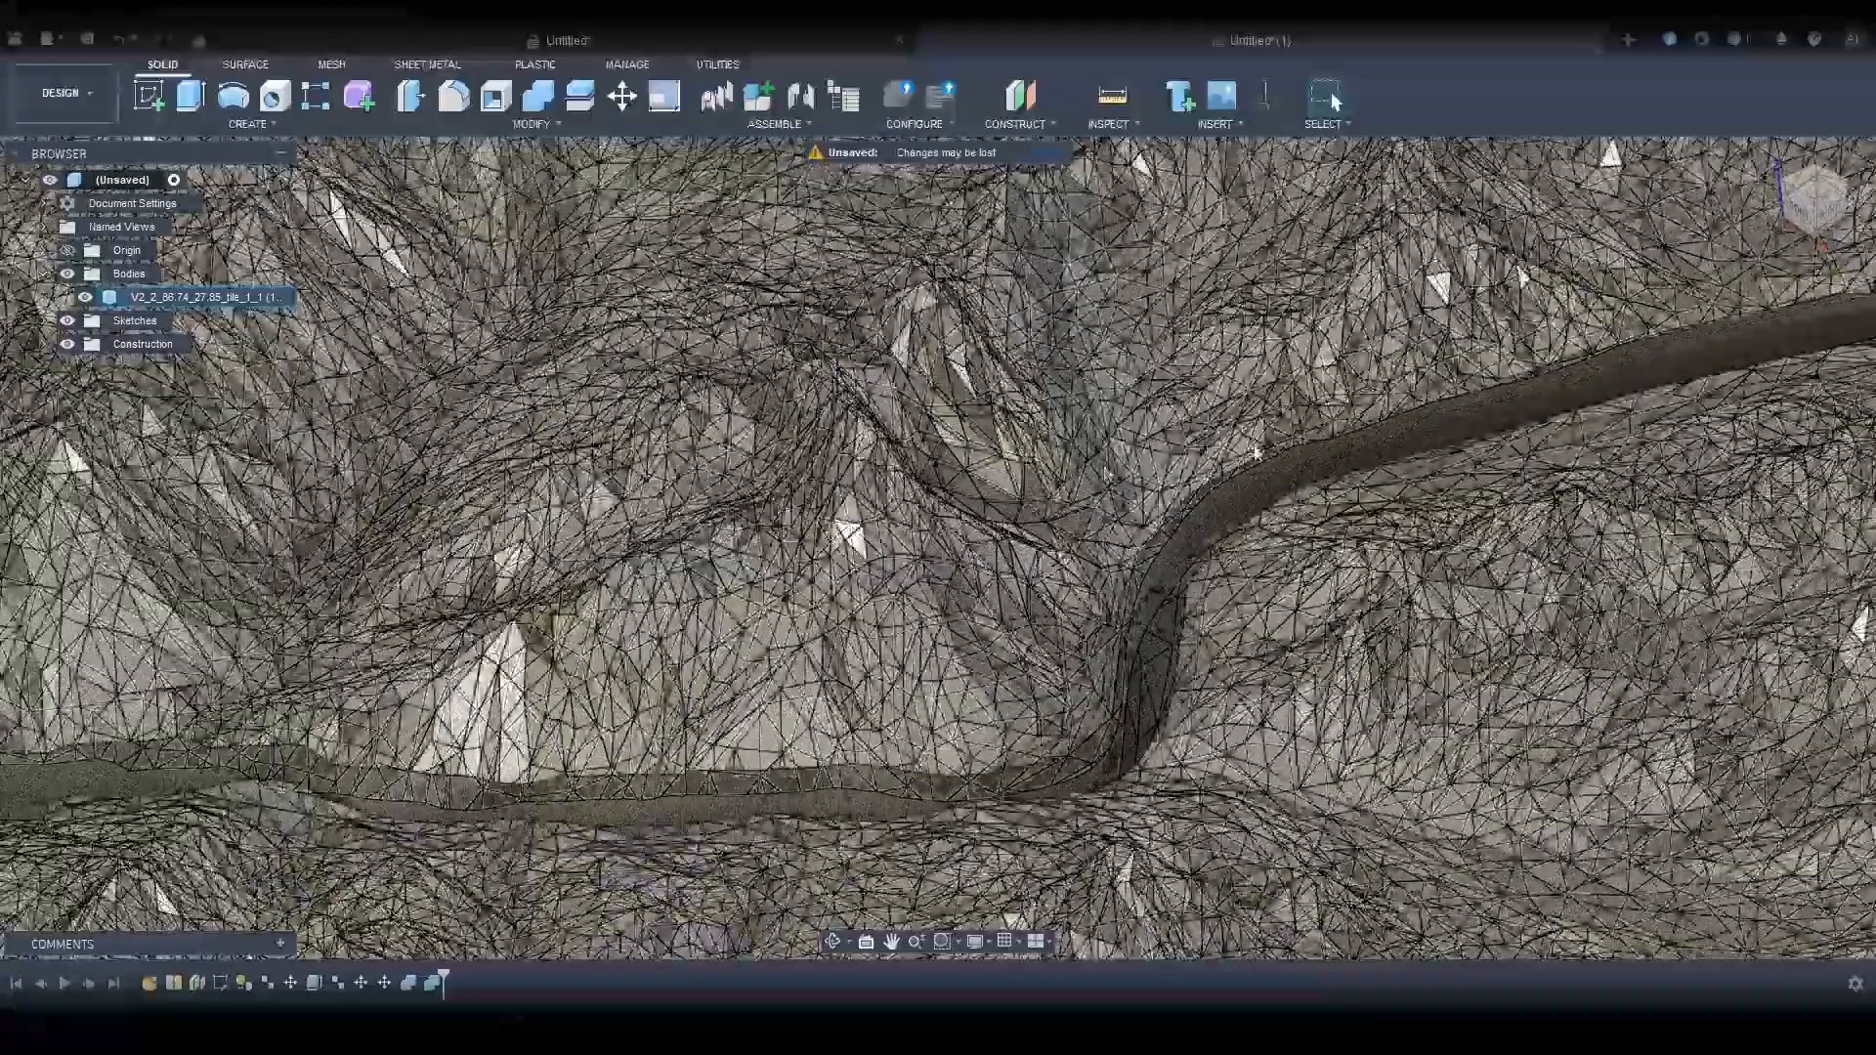
{"action": "scroll", "coordinate": [1257, 452], "scroll_direction": "down", "scroll_amount": 4}
{"action": "left_click_drag", "start_coordinate": [1833, 219], "coordinate": [1816, 258]}
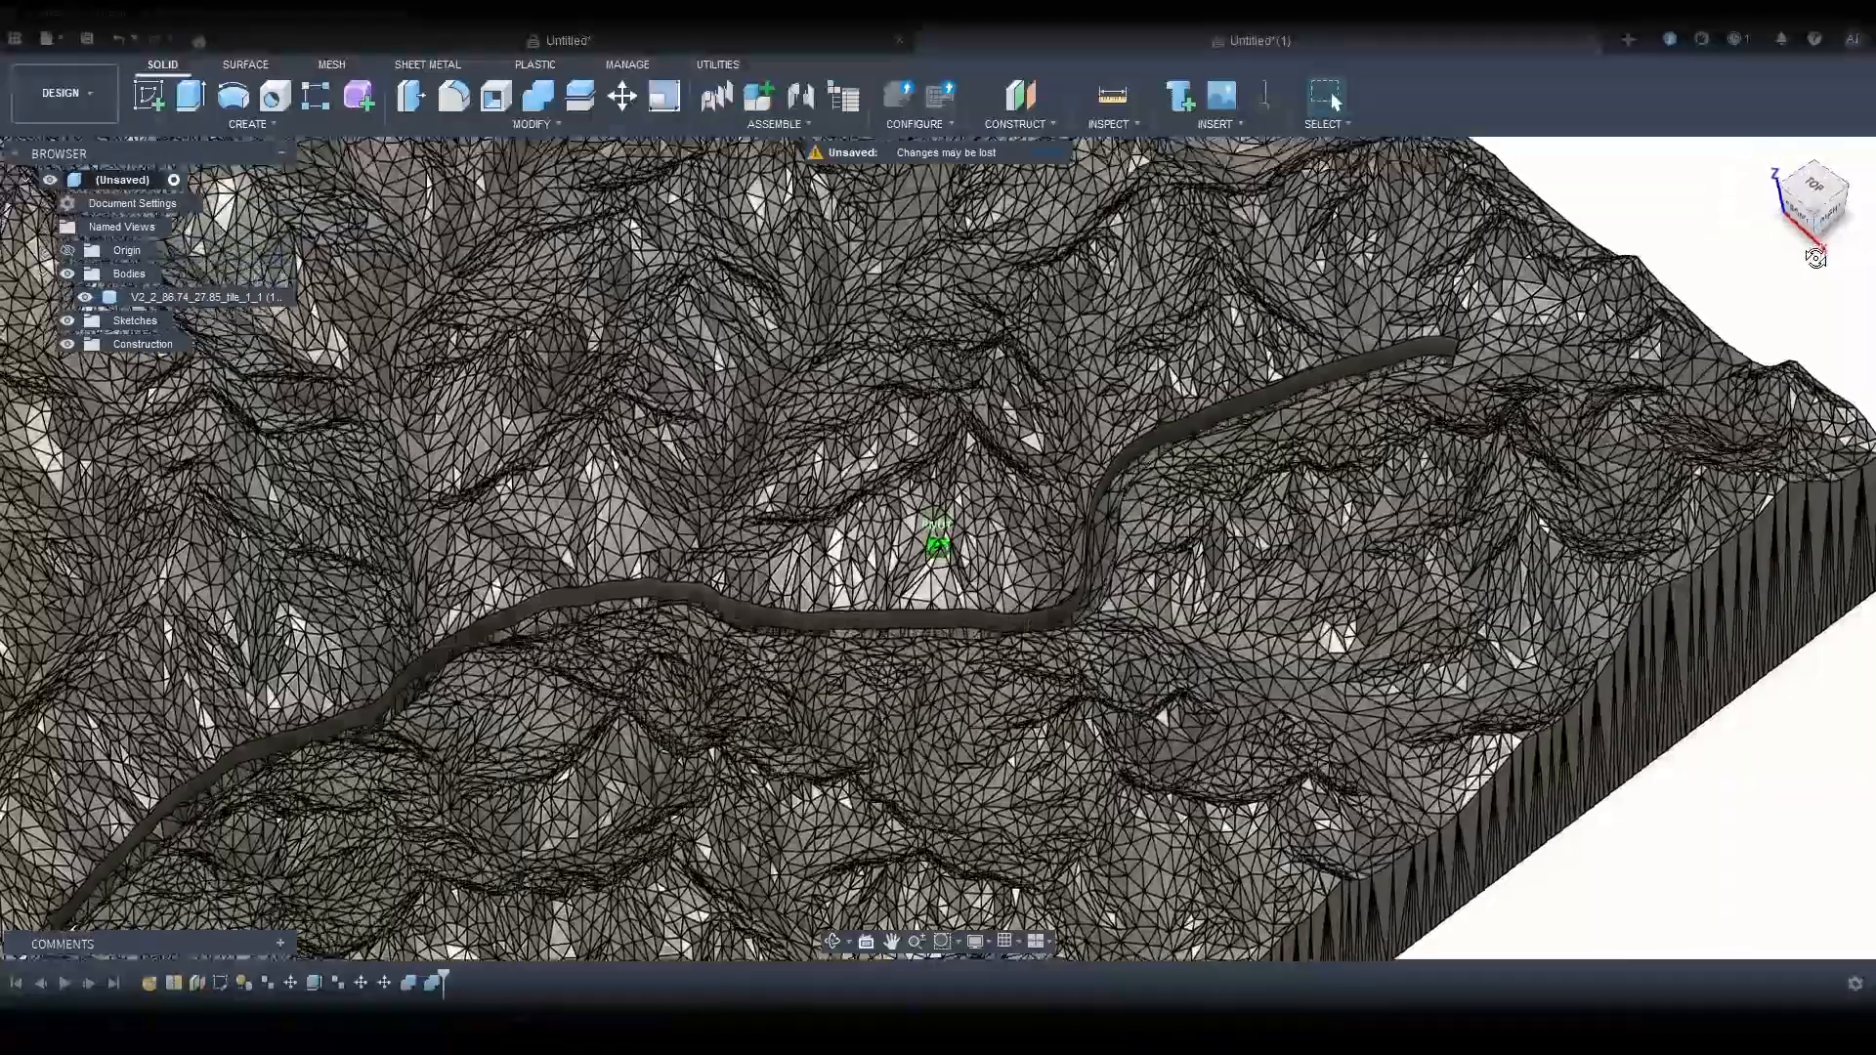
{"action": "scroll", "coordinate": [968, 611], "scroll_direction": "up", "scroll_amount": 5}
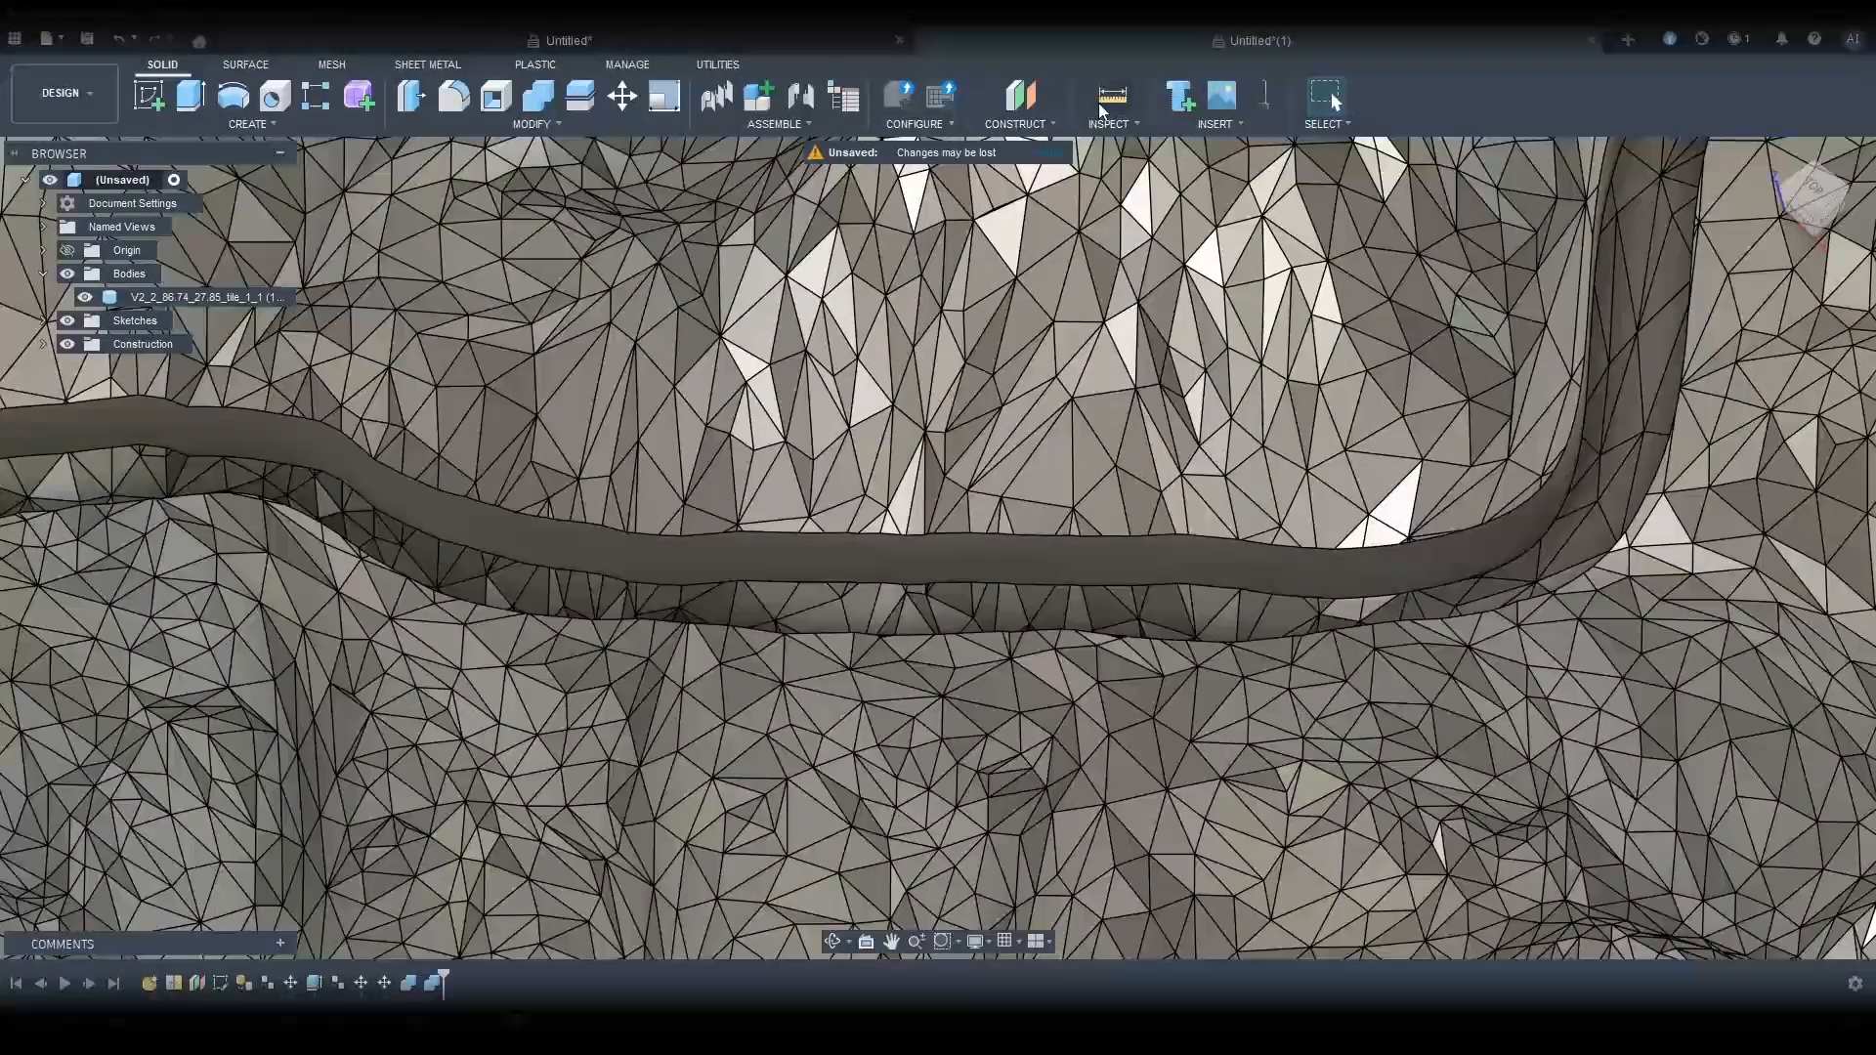
{"action": "left_click", "coordinate": [1110, 96]}
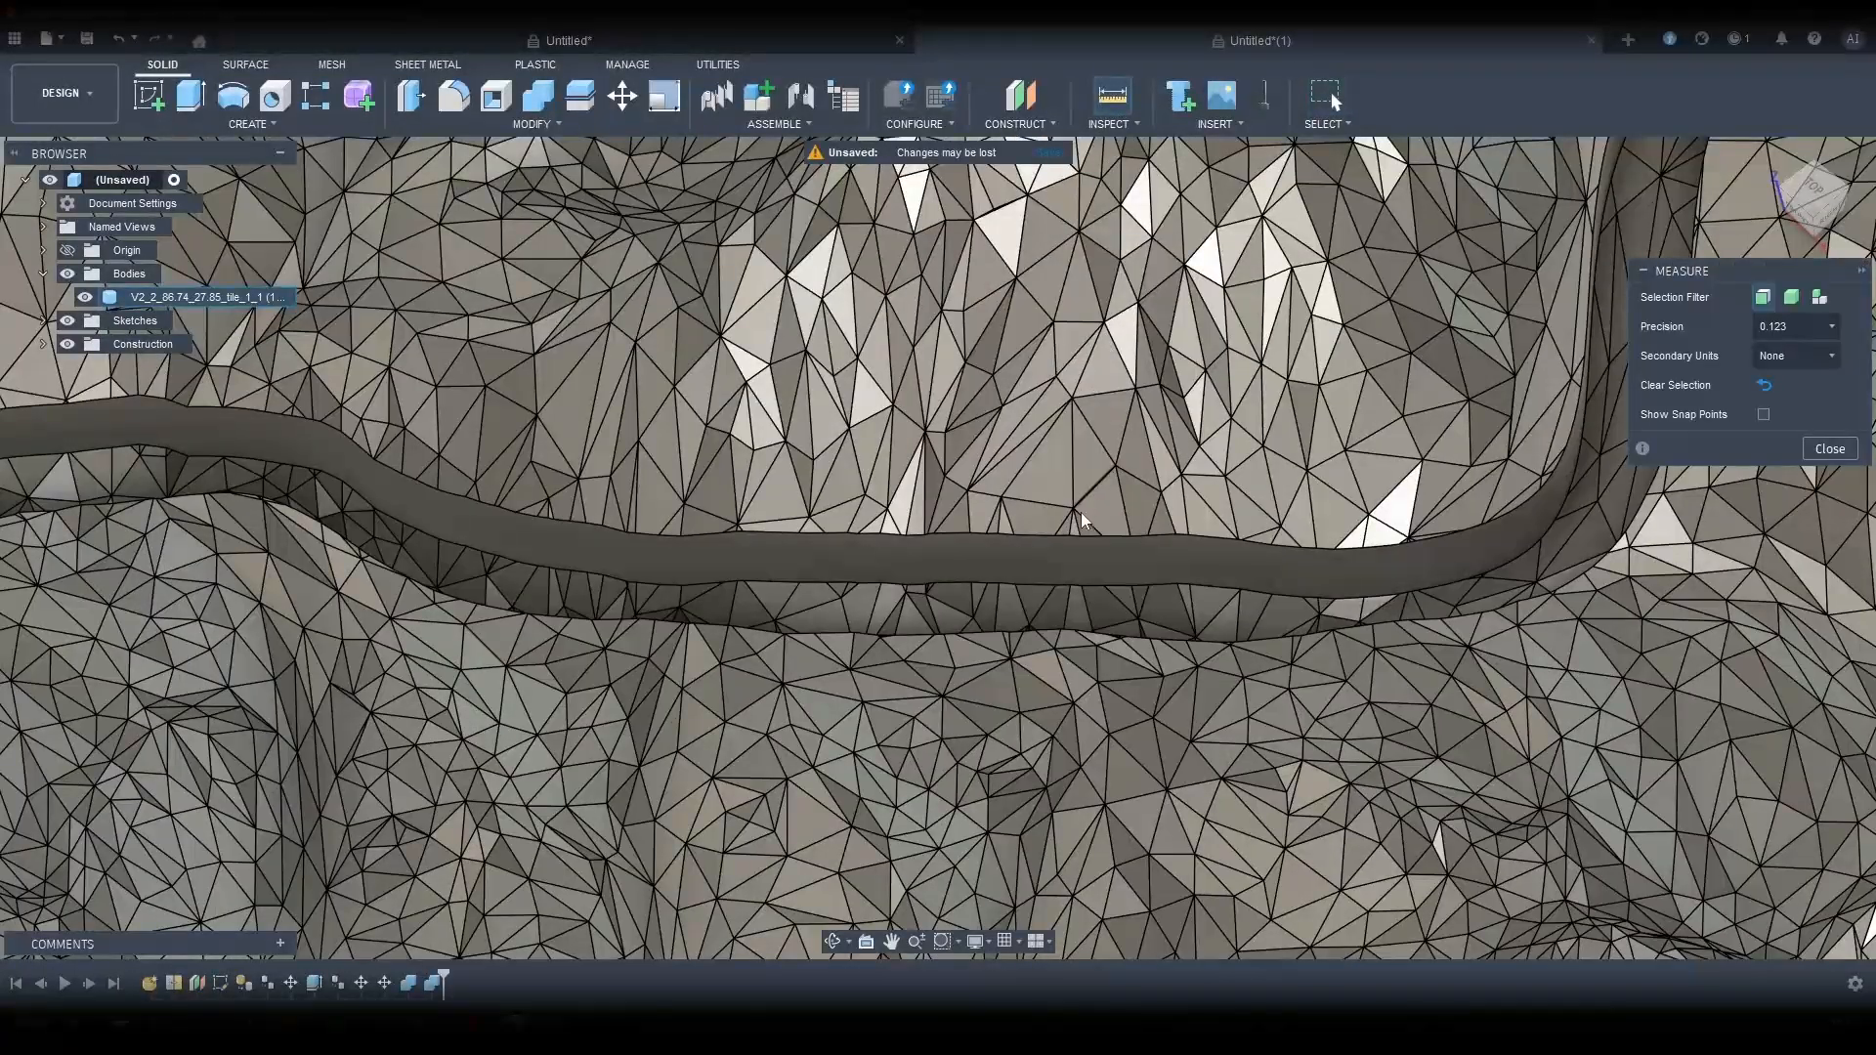
{"action": "scroll", "coordinate": [1075, 528], "scroll_direction": "up", "scroll_amount": 3}
{"action": "left_click", "coordinate": [1022, 507]}
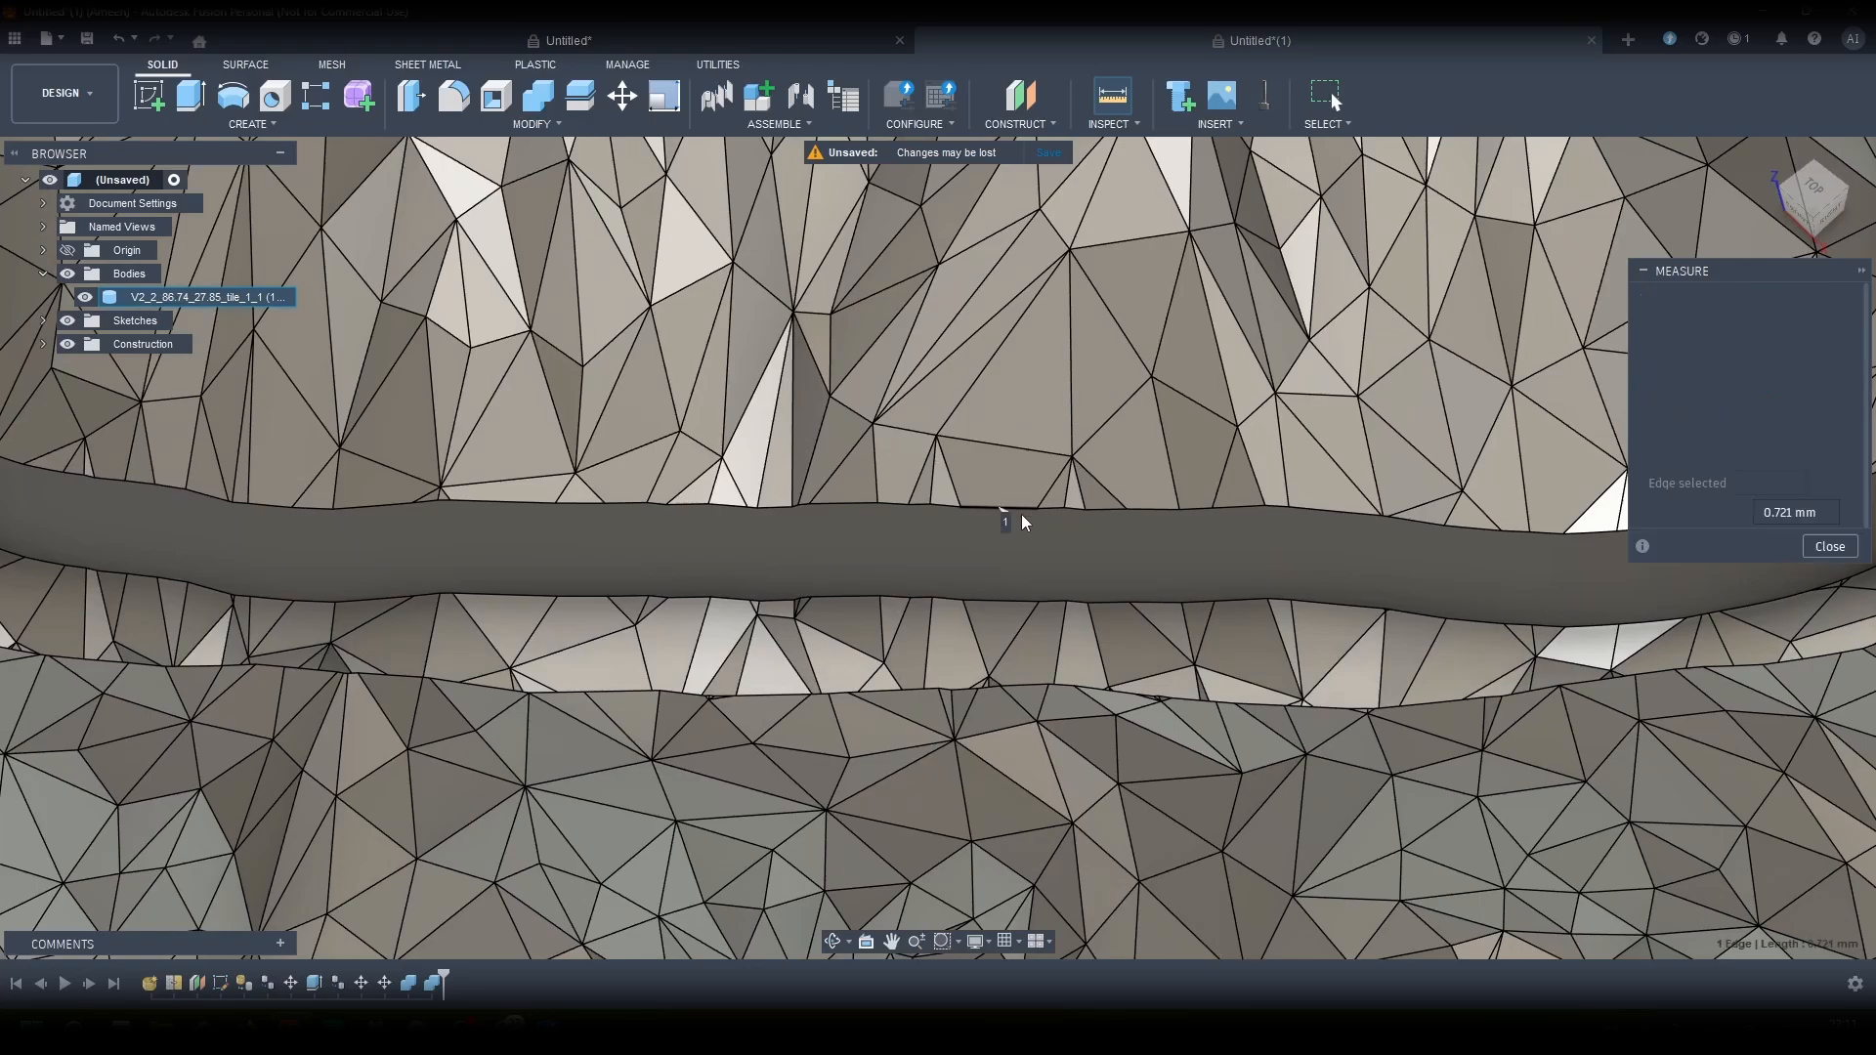
{"action": "left_click", "coordinate": [1004, 600]}
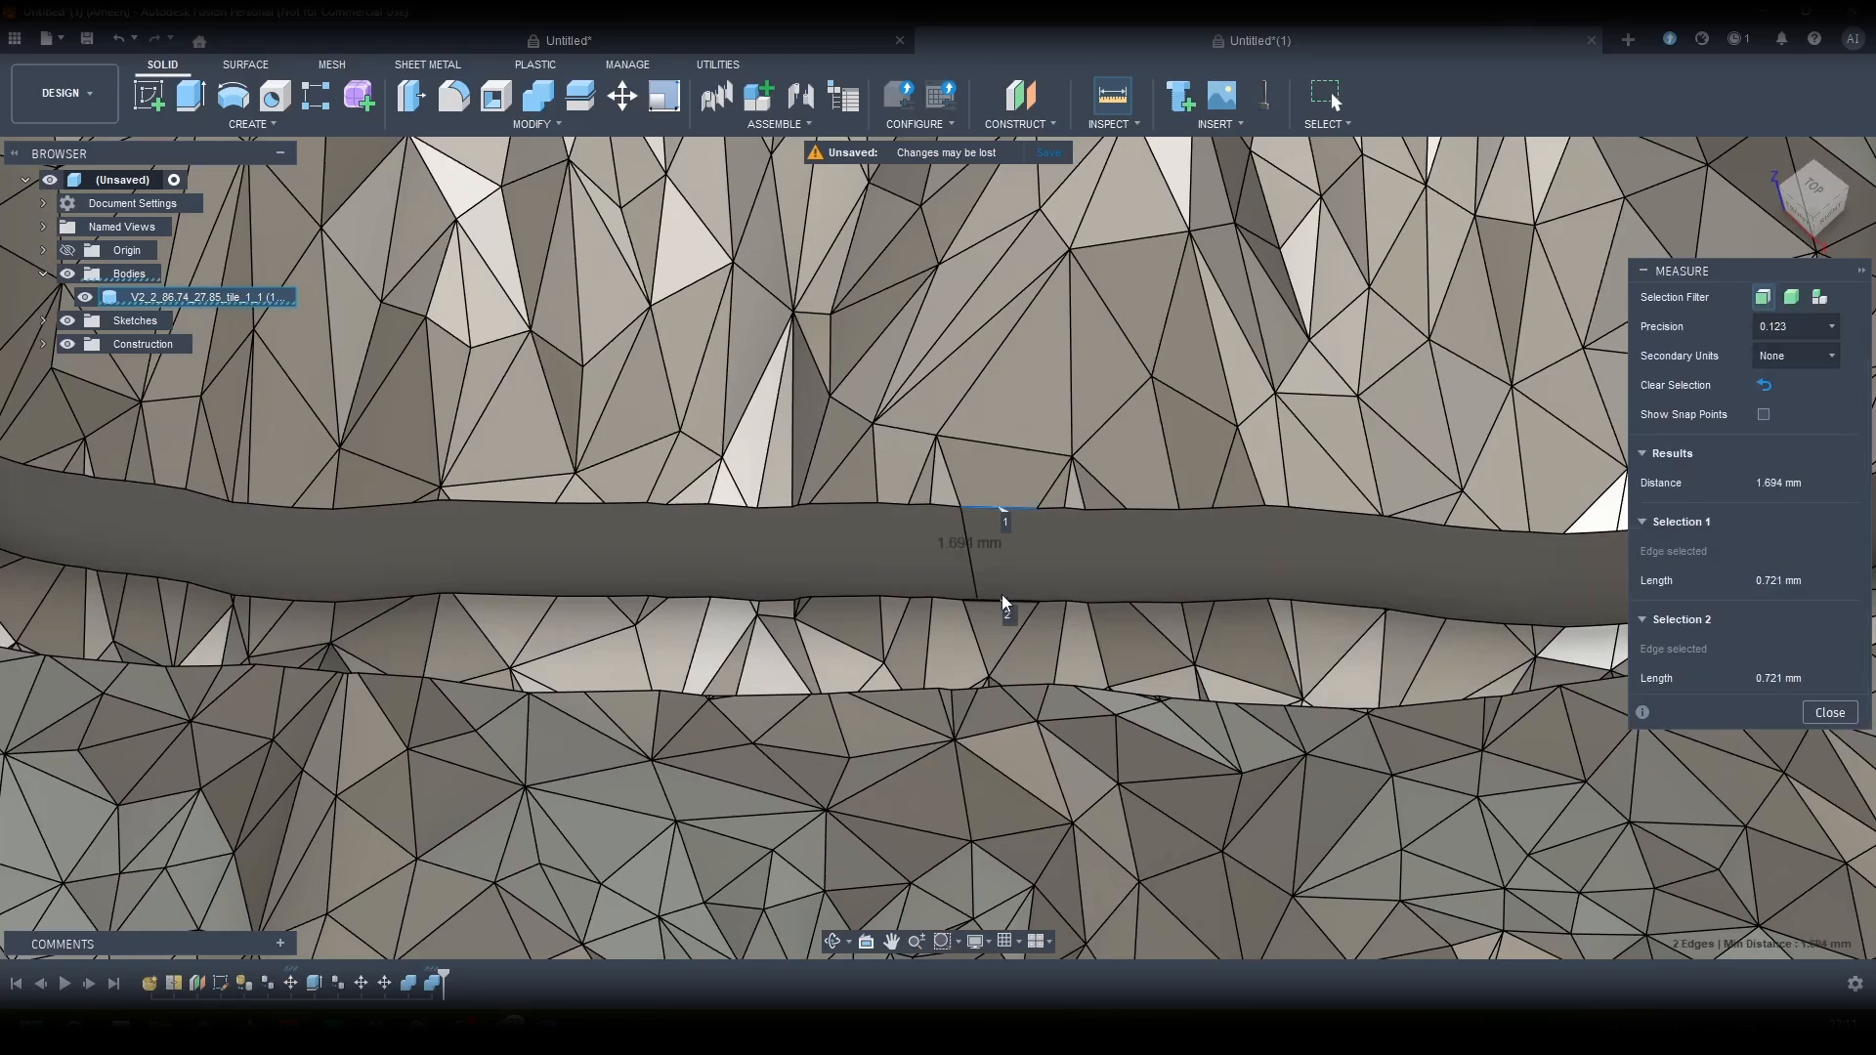
{"action": "left_click", "coordinate": [1812, 712]}
Step: Measure the channel's depth between the wall's vertically aligned upper and lower vertices at two places along the route
{"action": "left_click", "coordinate": [1112, 96]}
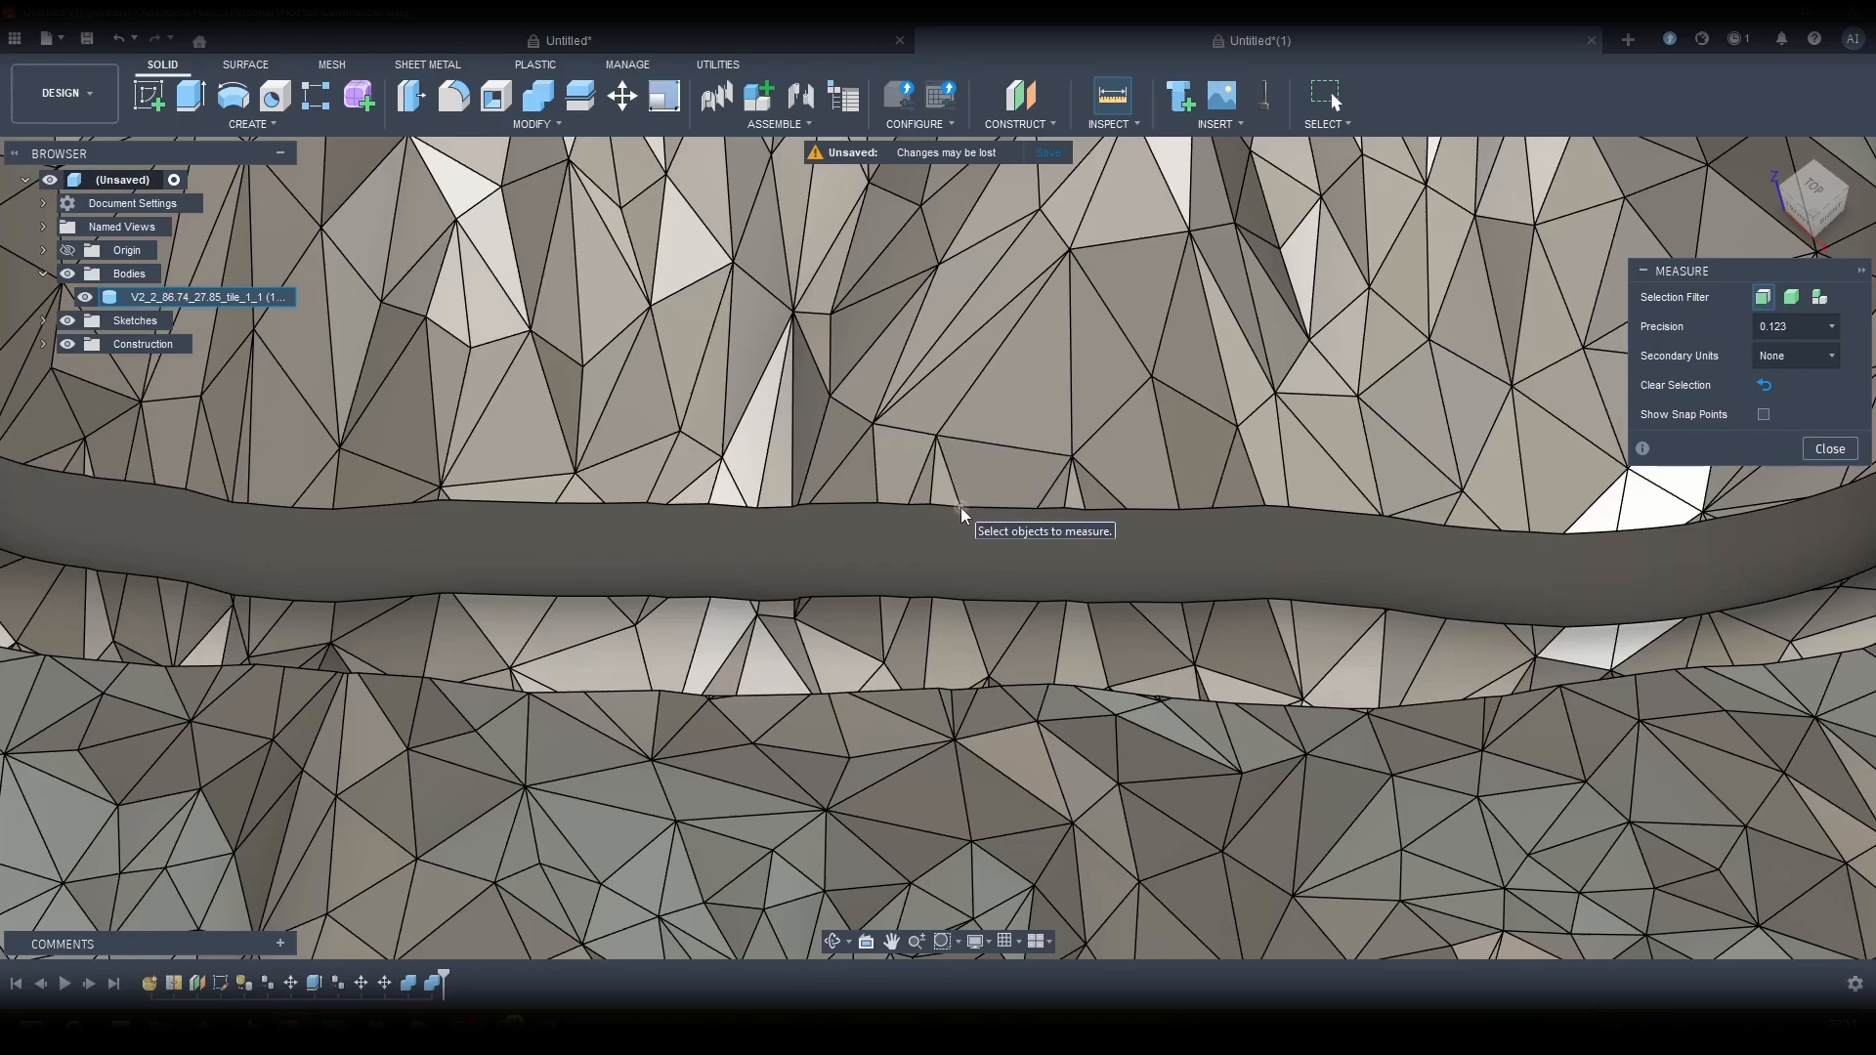
{"action": "left_click", "coordinate": [961, 507]}
{"action": "left_click", "coordinate": [961, 599]}
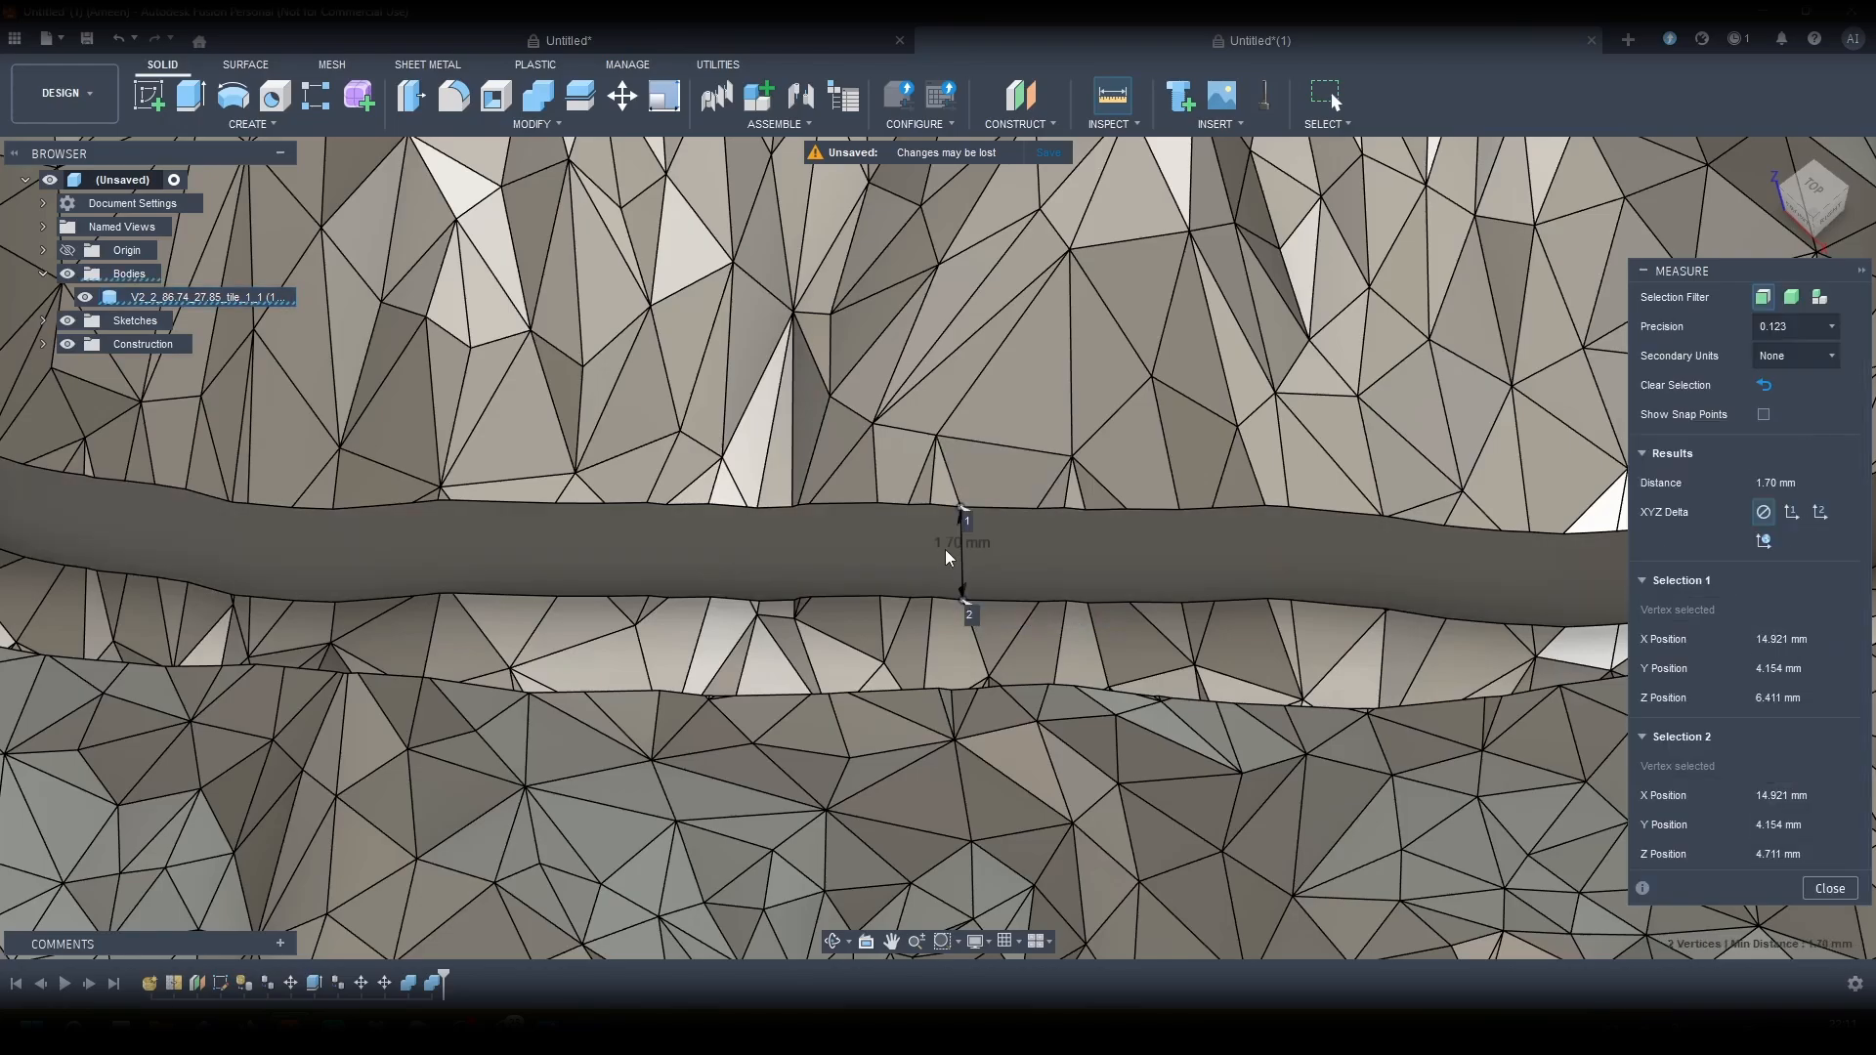
{"action": "left_click", "coordinate": [1829, 888]}
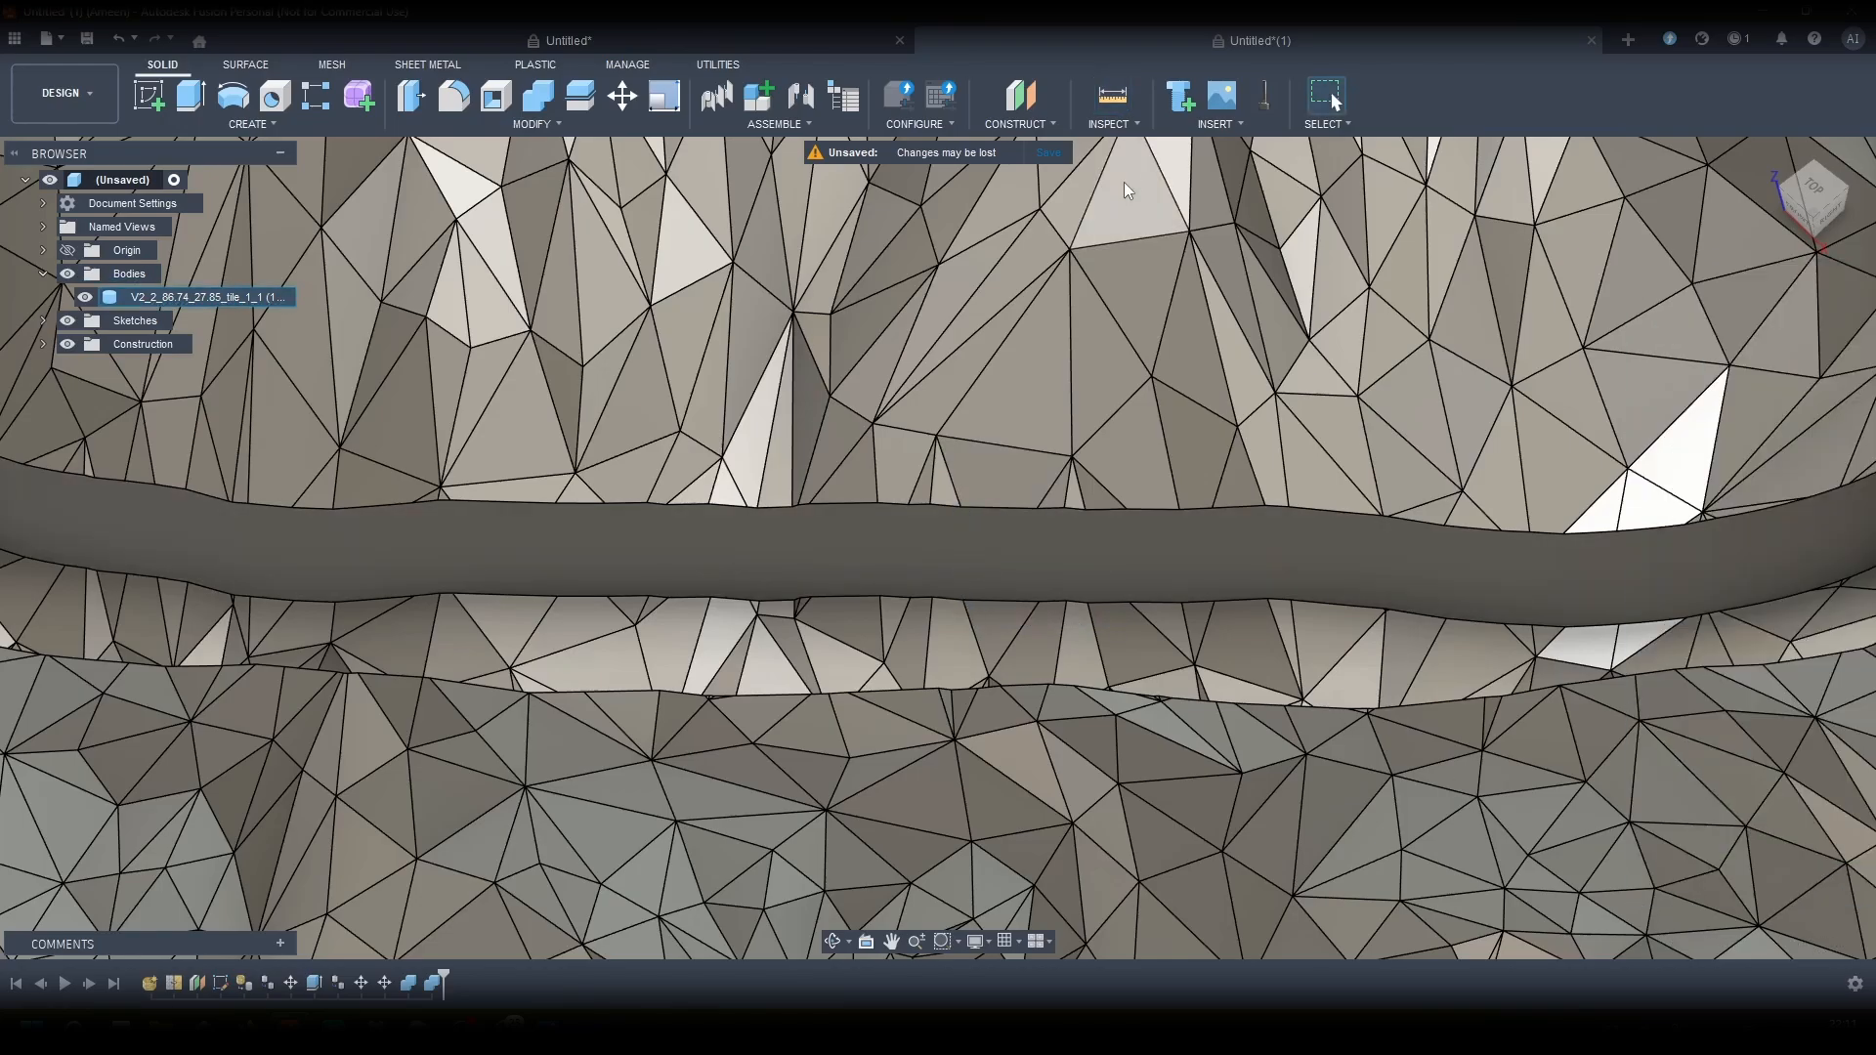
{"action": "left_click", "coordinate": [1111, 97]}
{"action": "left_click", "coordinate": [649, 503]}
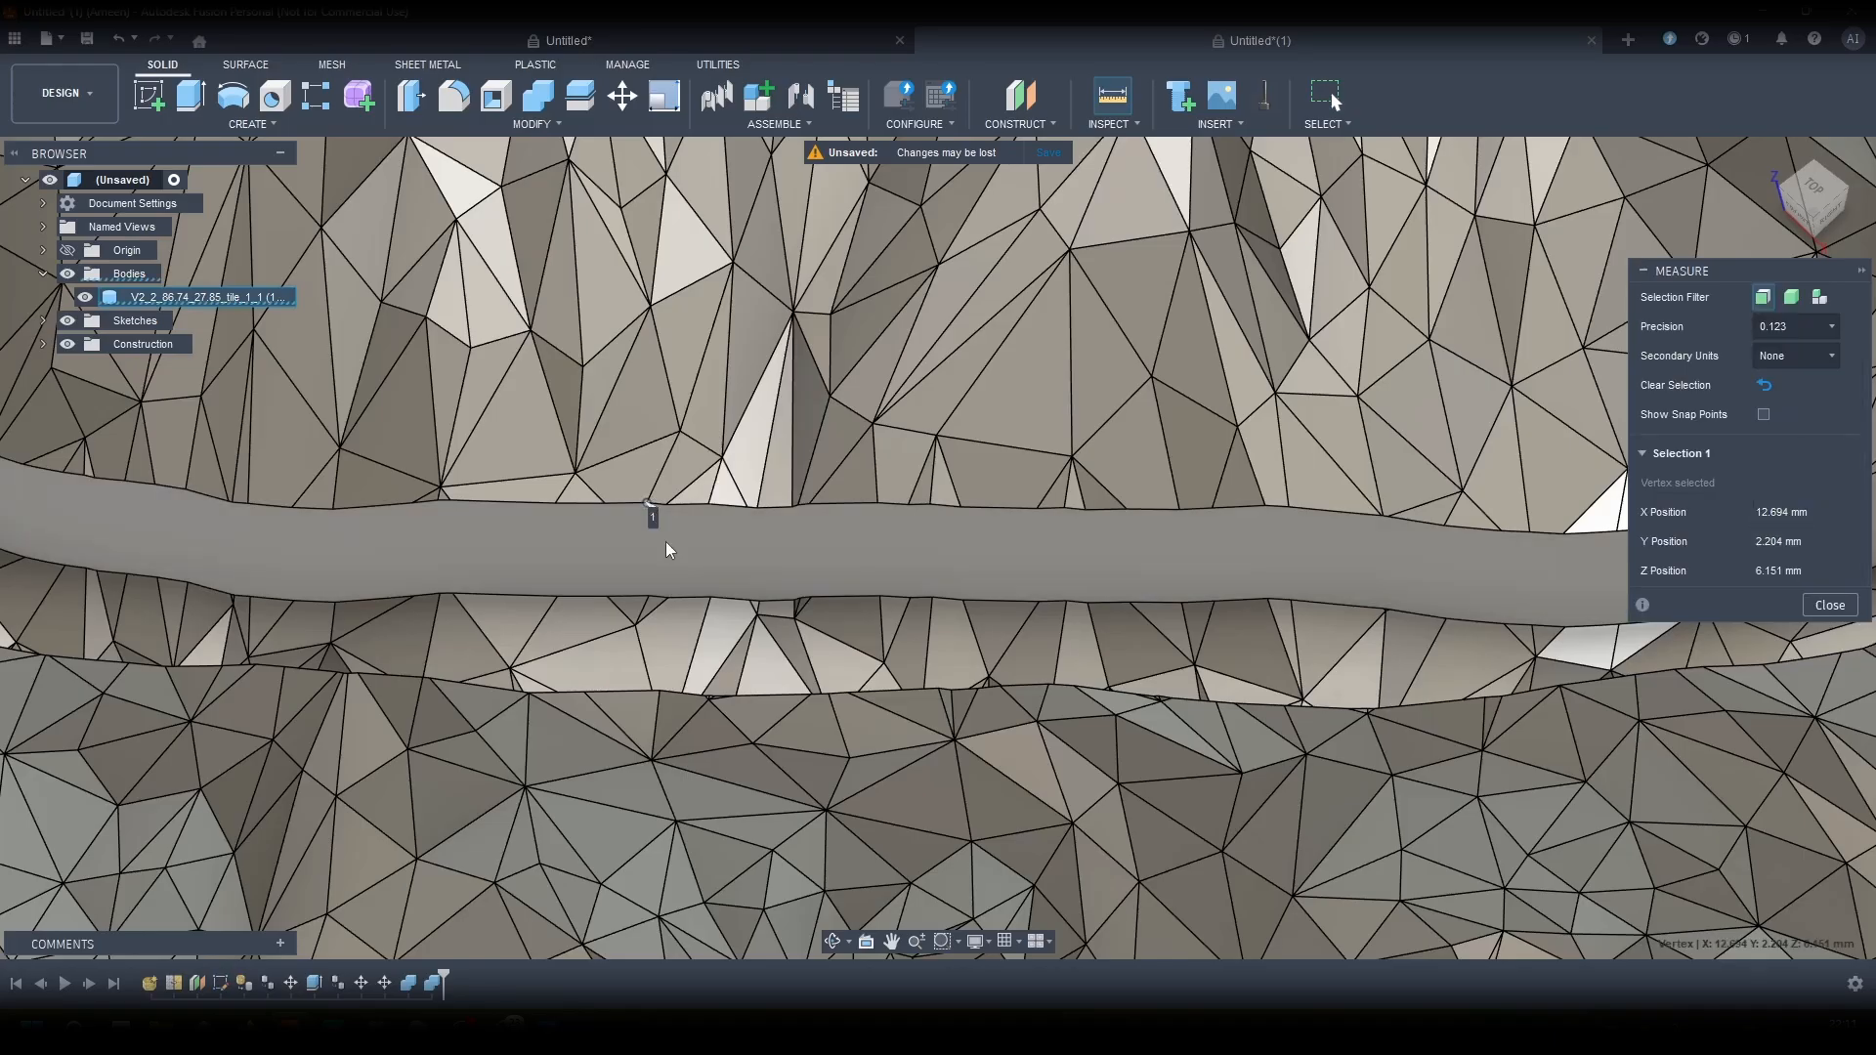
{"action": "left_click", "coordinate": [648, 593]}
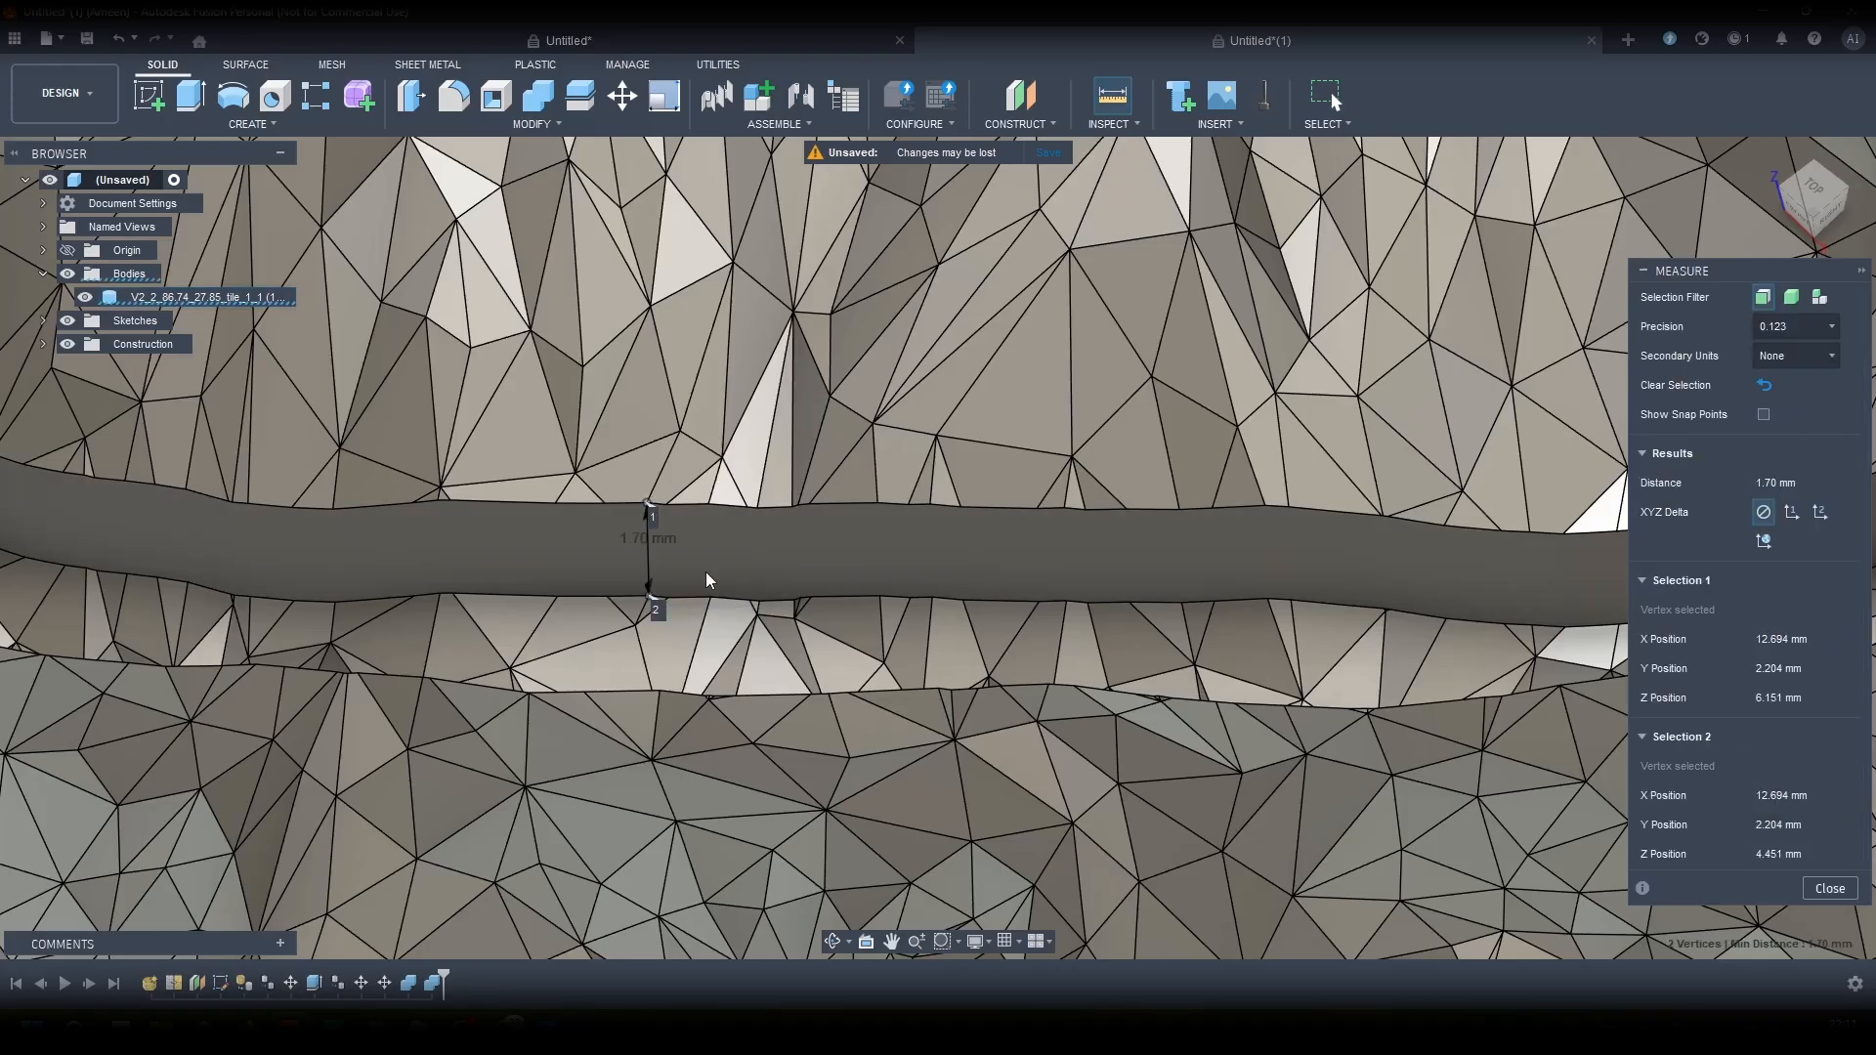
{"action": "left_click", "coordinate": [1832, 888]}
Step: Measure the channel's width between its opposite rim edges at a bend in the route
{"action": "scroll", "coordinate": [1360, 371], "scroll_direction": "down", "scroll_amount": 10}
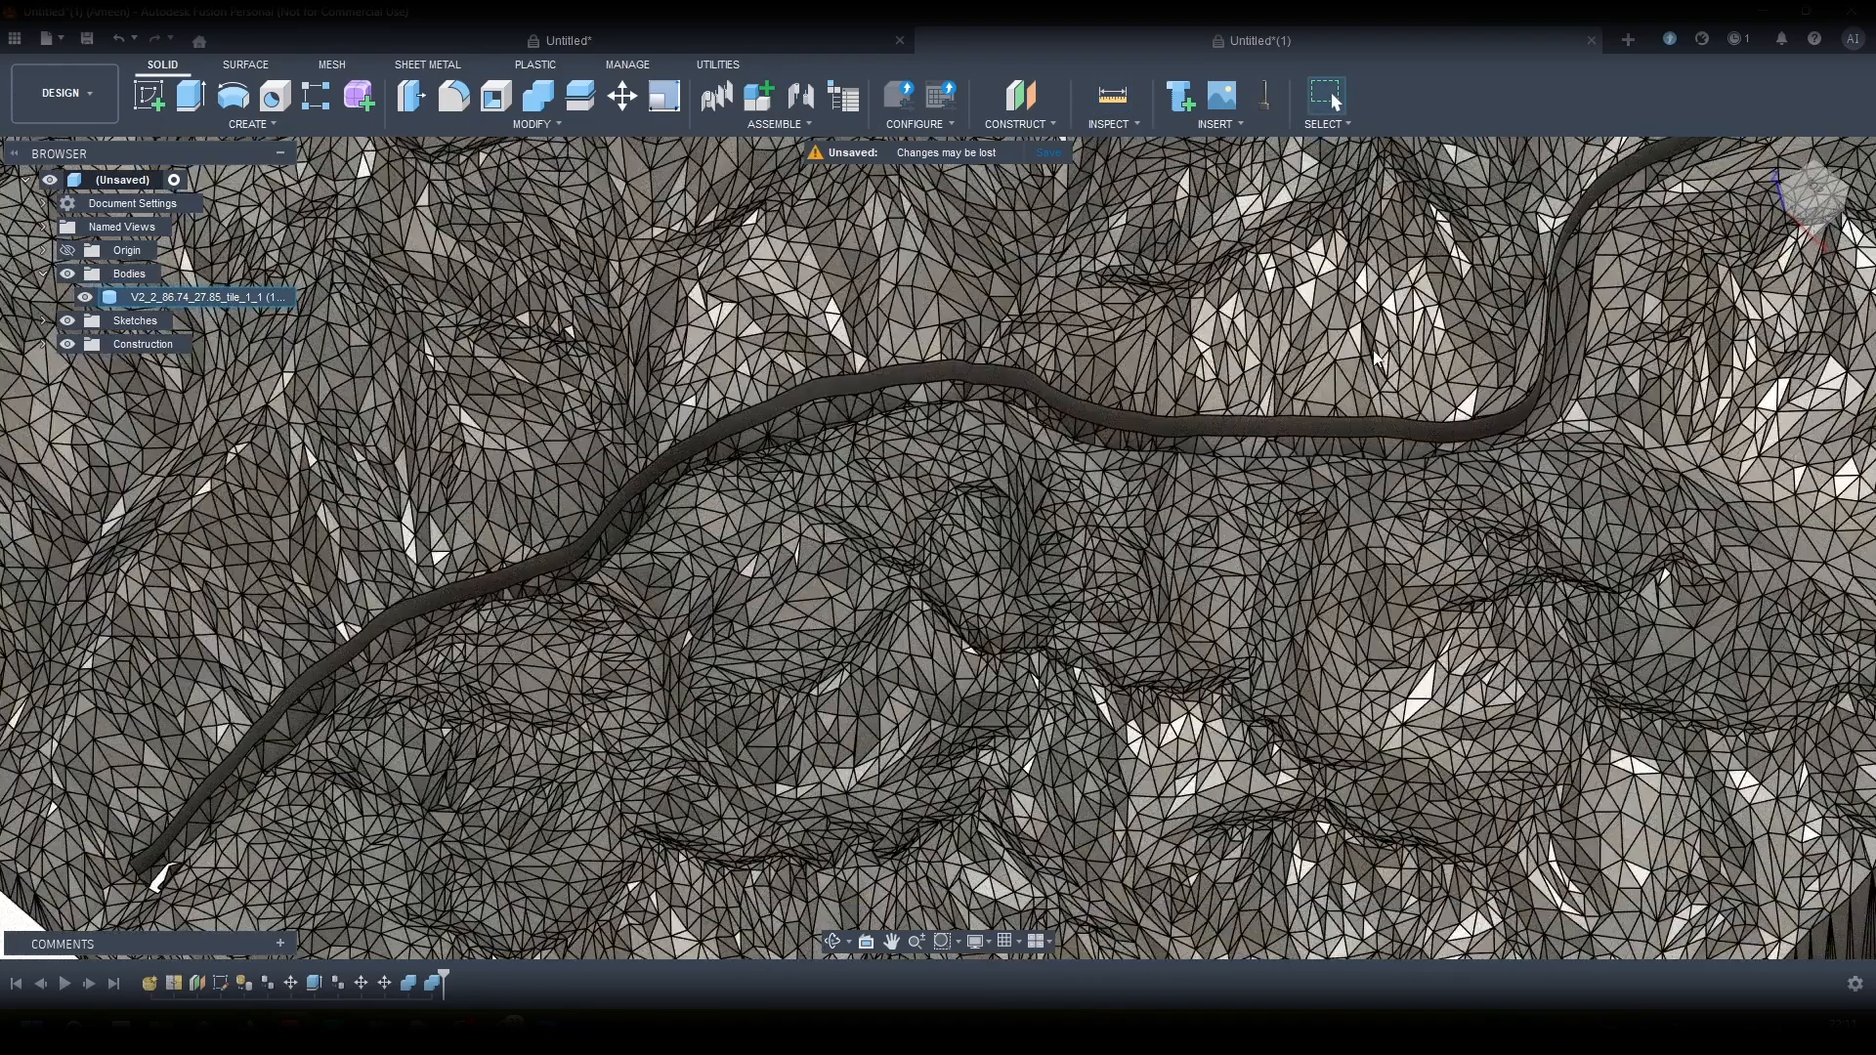
{"action": "scroll", "coordinate": [874, 522], "scroll_direction": "up", "scroll_amount": 12}
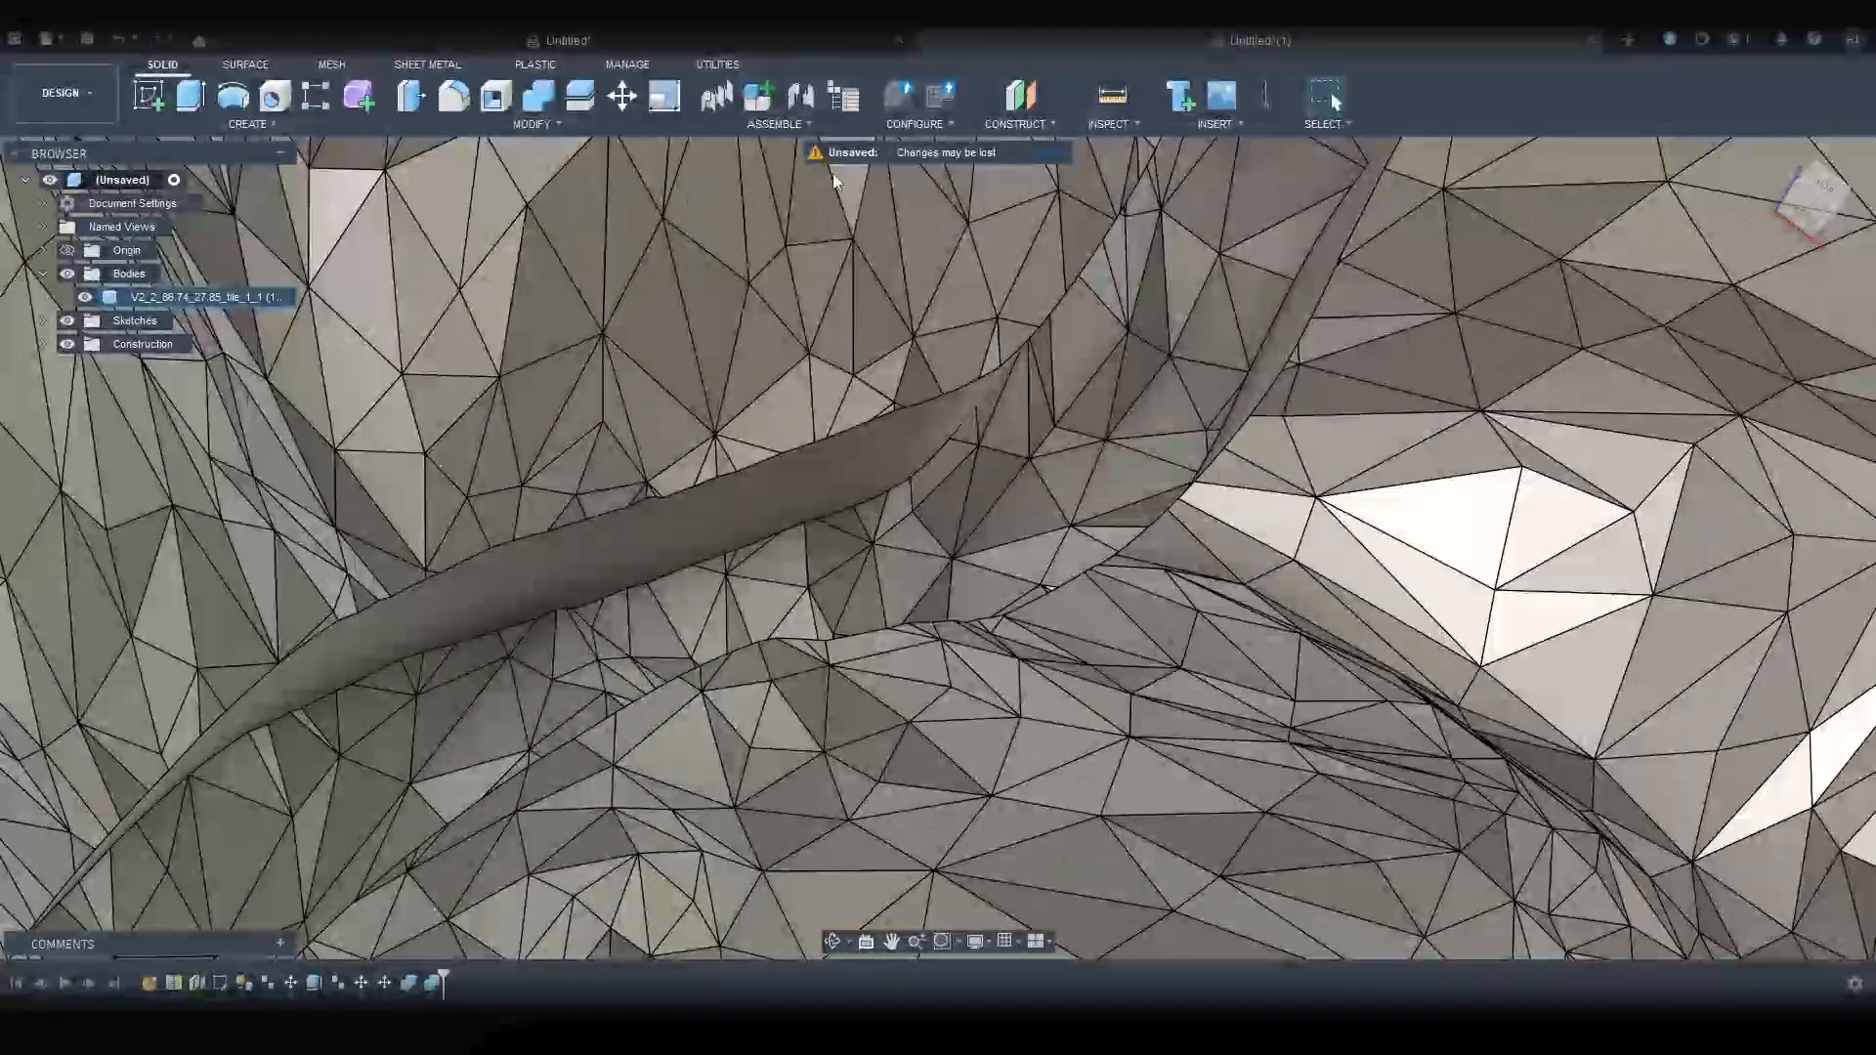
{"action": "left_click", "coordinate": [1113, 96]}
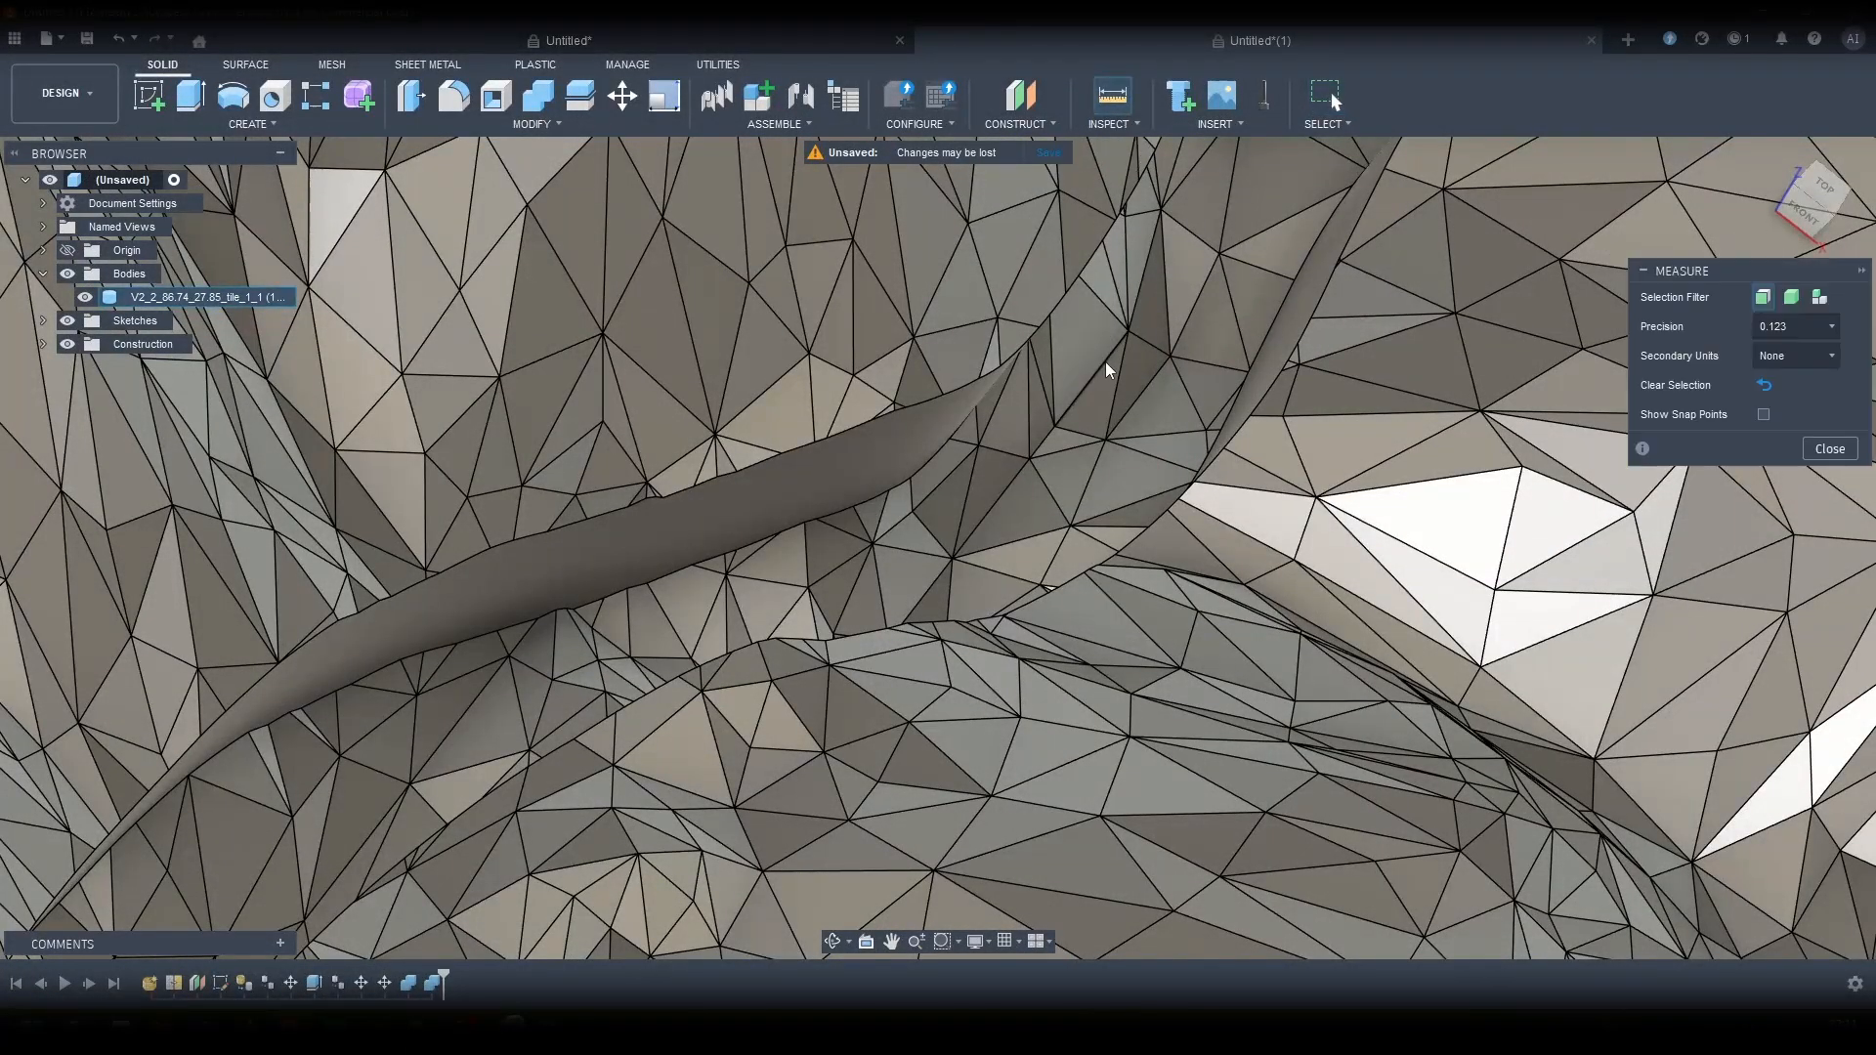
{"action": "left_click", "coordinate": [958, 387]}
{"action": "left_click_drag", "start_coordinate": [1820, 209], "coordinate": [1776, 256]}
{"action": "left_click", "coordinate": [1069, 586]}
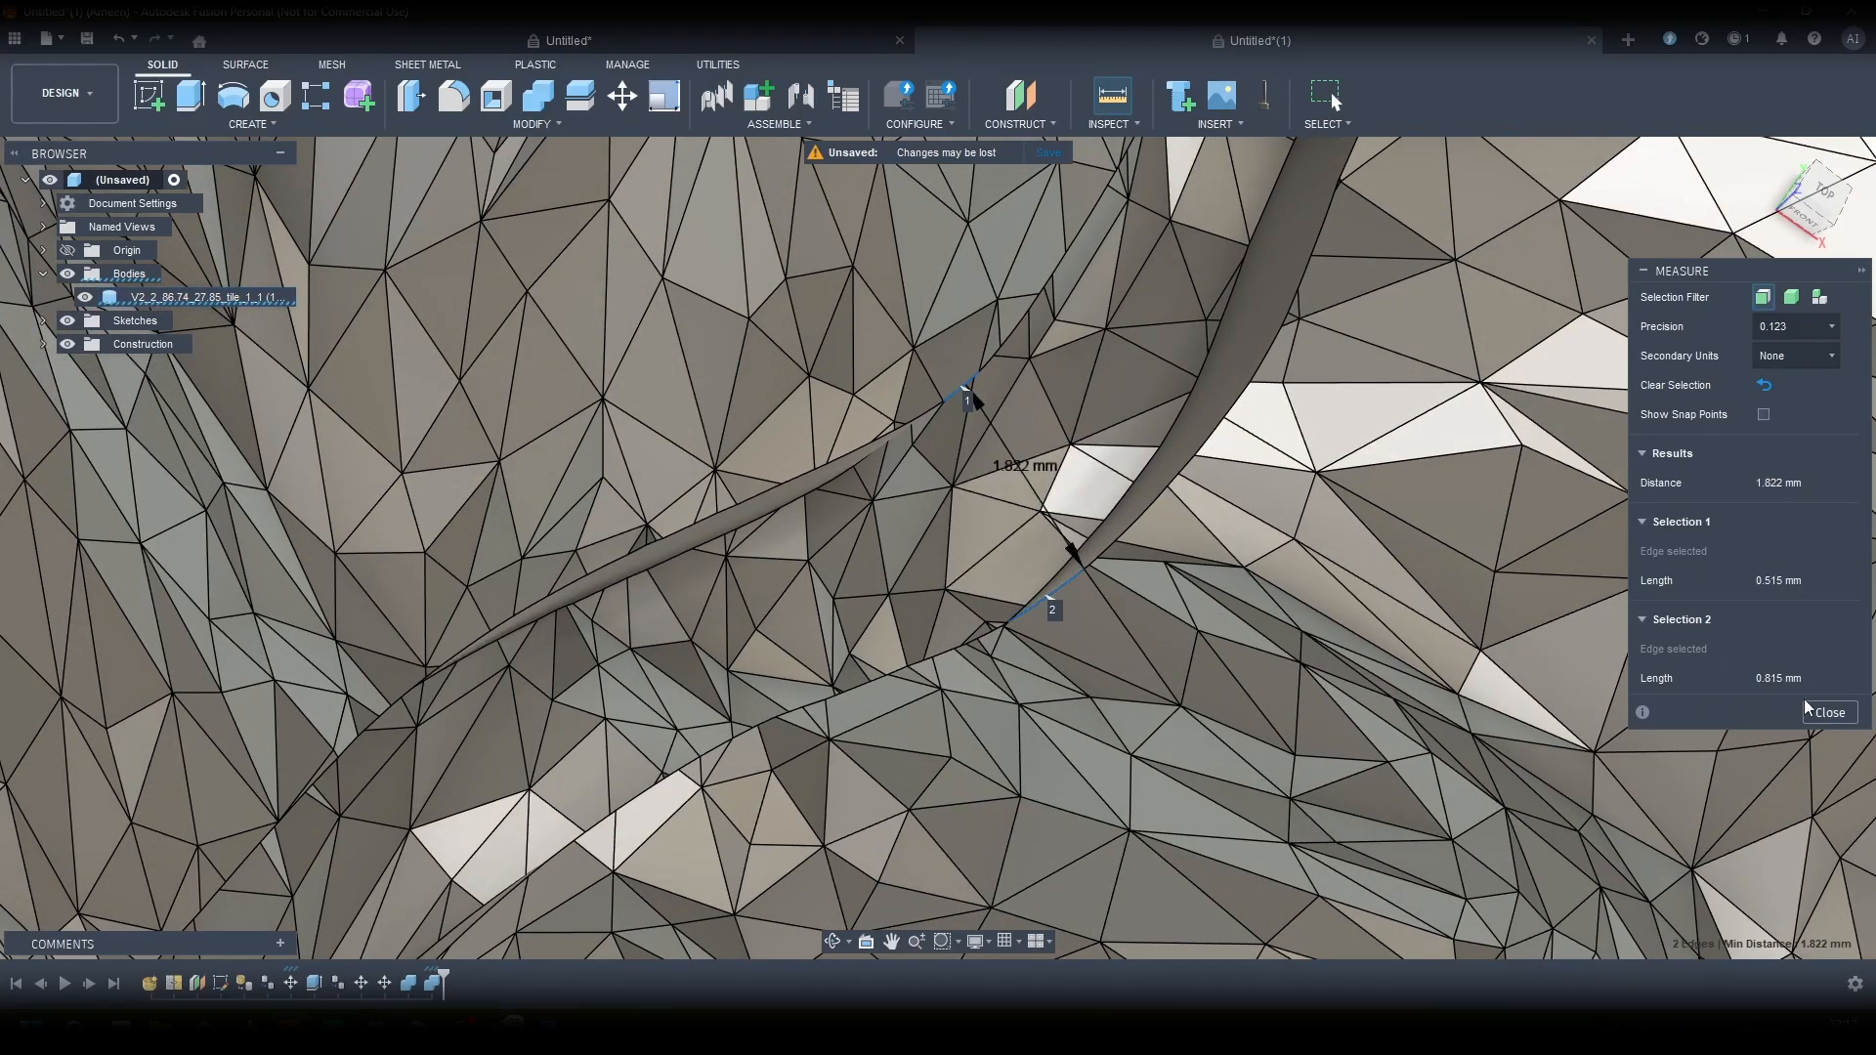
{"action": "left_click", "coordinate": [1830, 712]}
Step: Sketch a 100 × 100 mm centre rectangle with rounded corners on the terrain's underside, centred on the origin
{"action": "scroll", "coordinate": [1441, 432], "scroll_direction": "down", "scroll_amount": 3}
{"action": "scroll", "coordinate": [1440, 432], "scroll_direction": "down", "scroll_amount": 5}
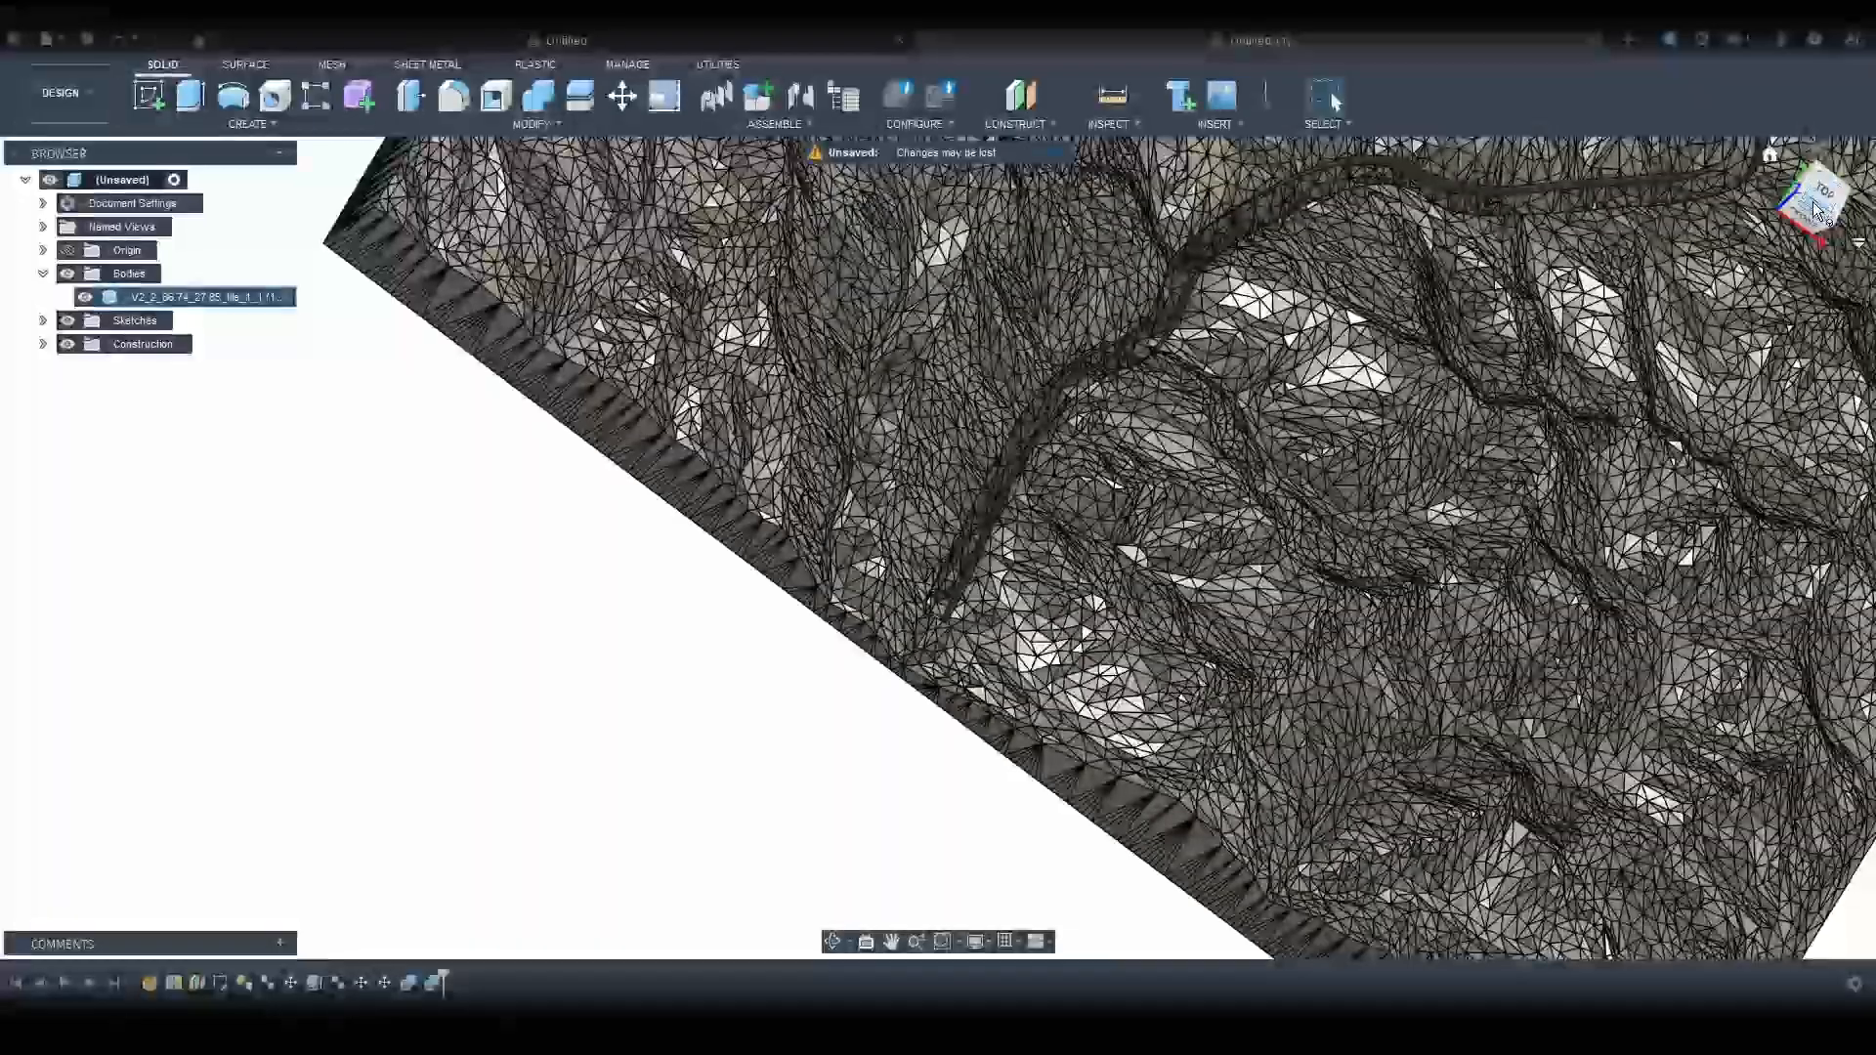
{"action": "left_click", "coordinate": [1815, 210]}
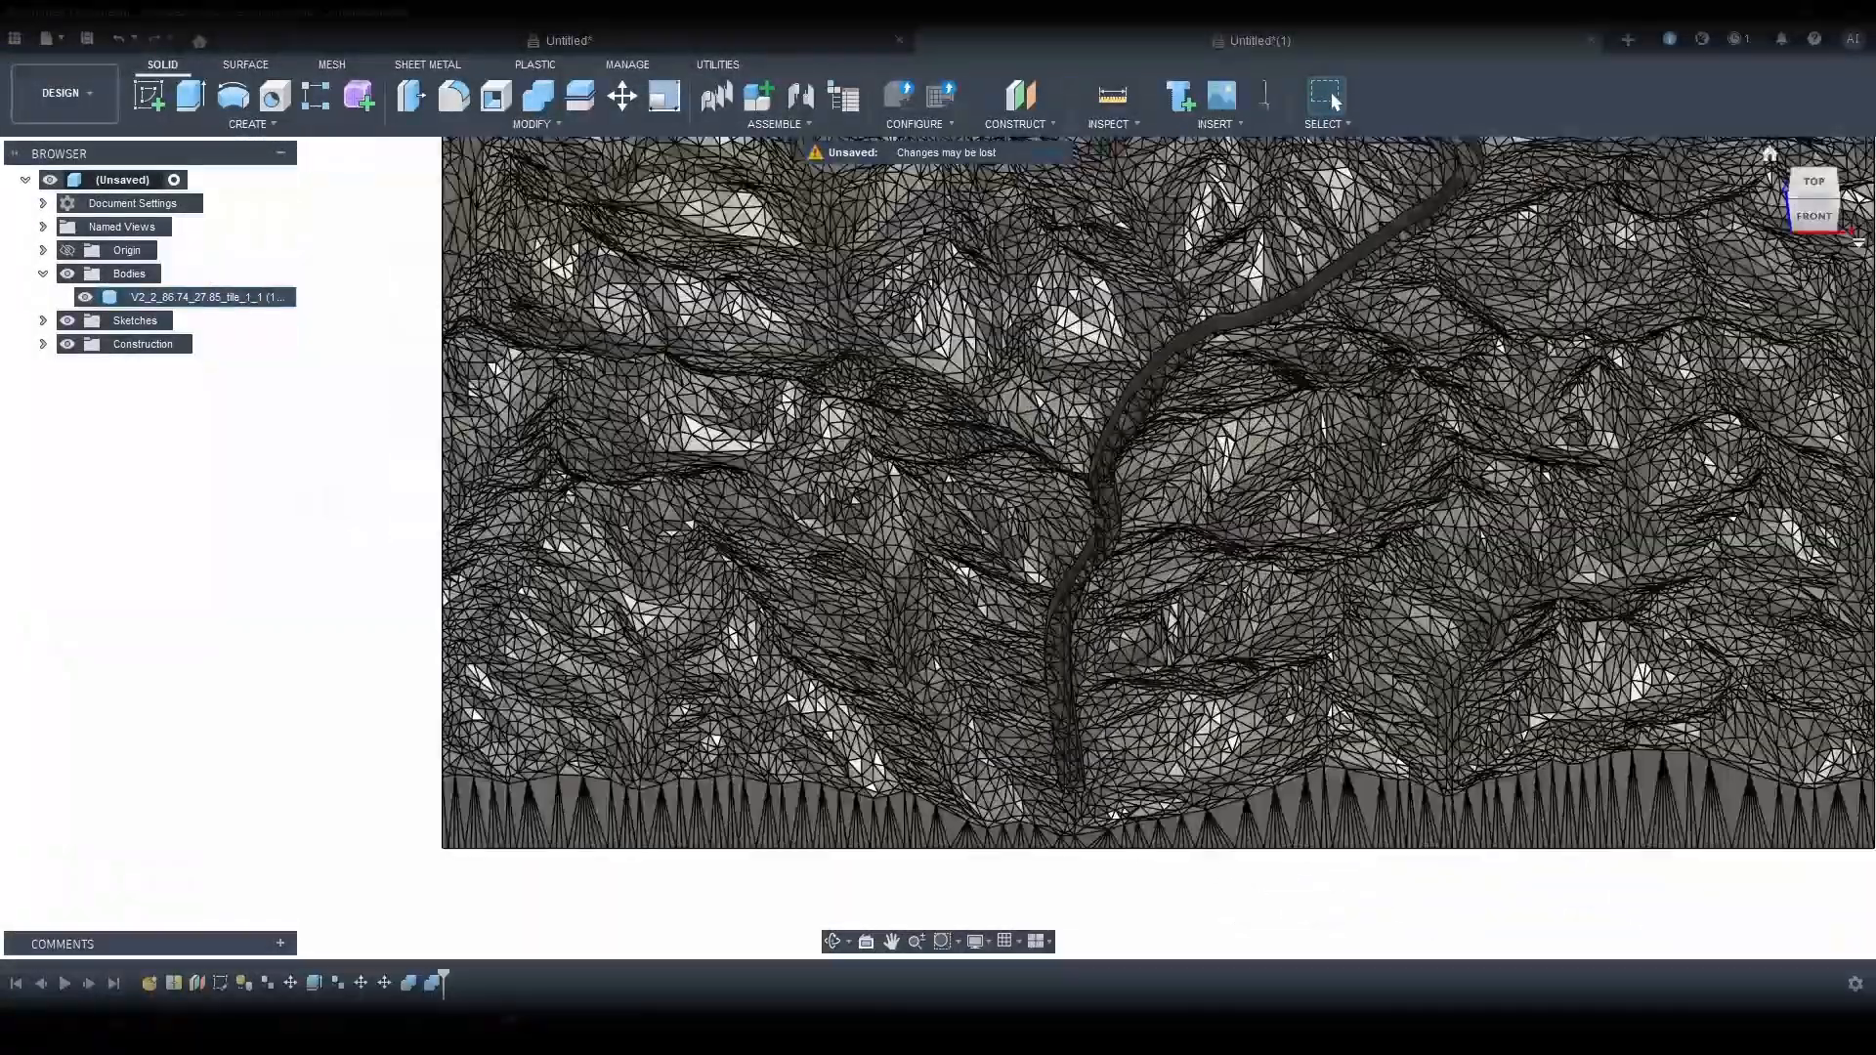
{"action": "left_click_drag", "start_coordinate": [1823, 207], "coordinate": [1776, 203]}
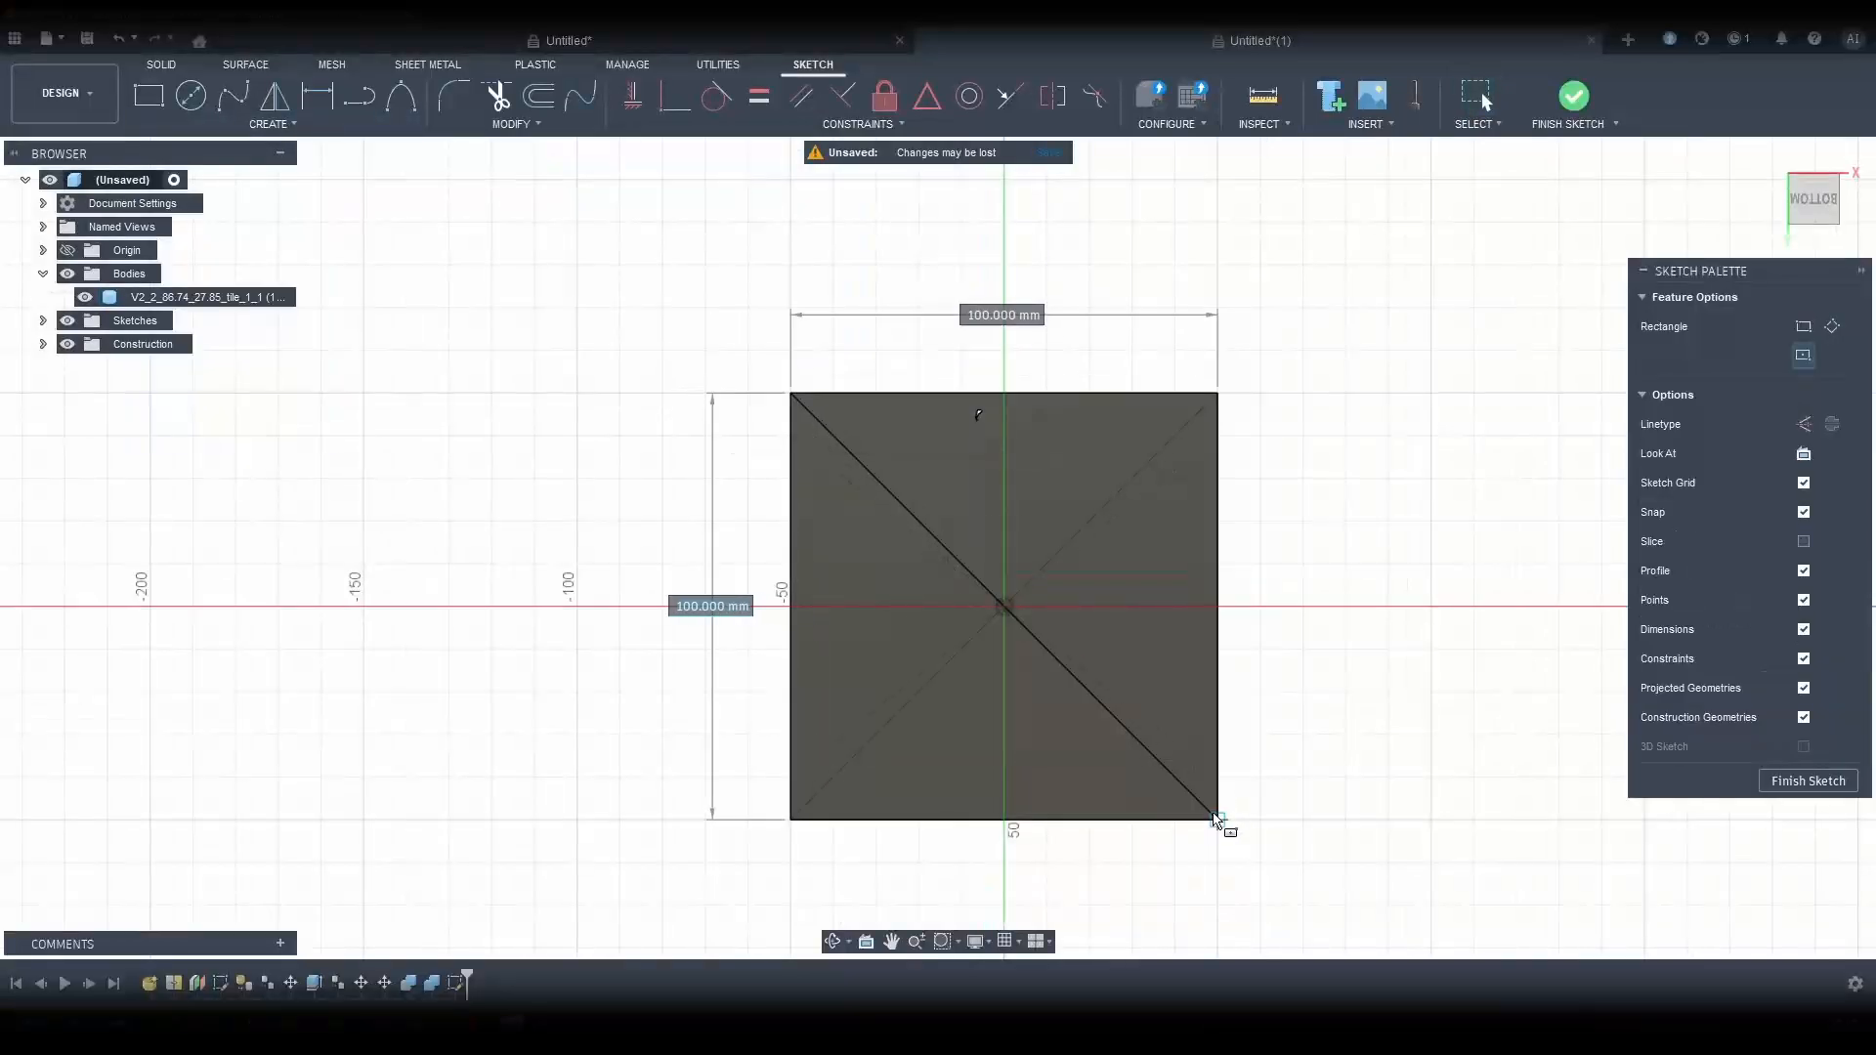
{"action": "left_click", "coordinate": [1219, 820]}
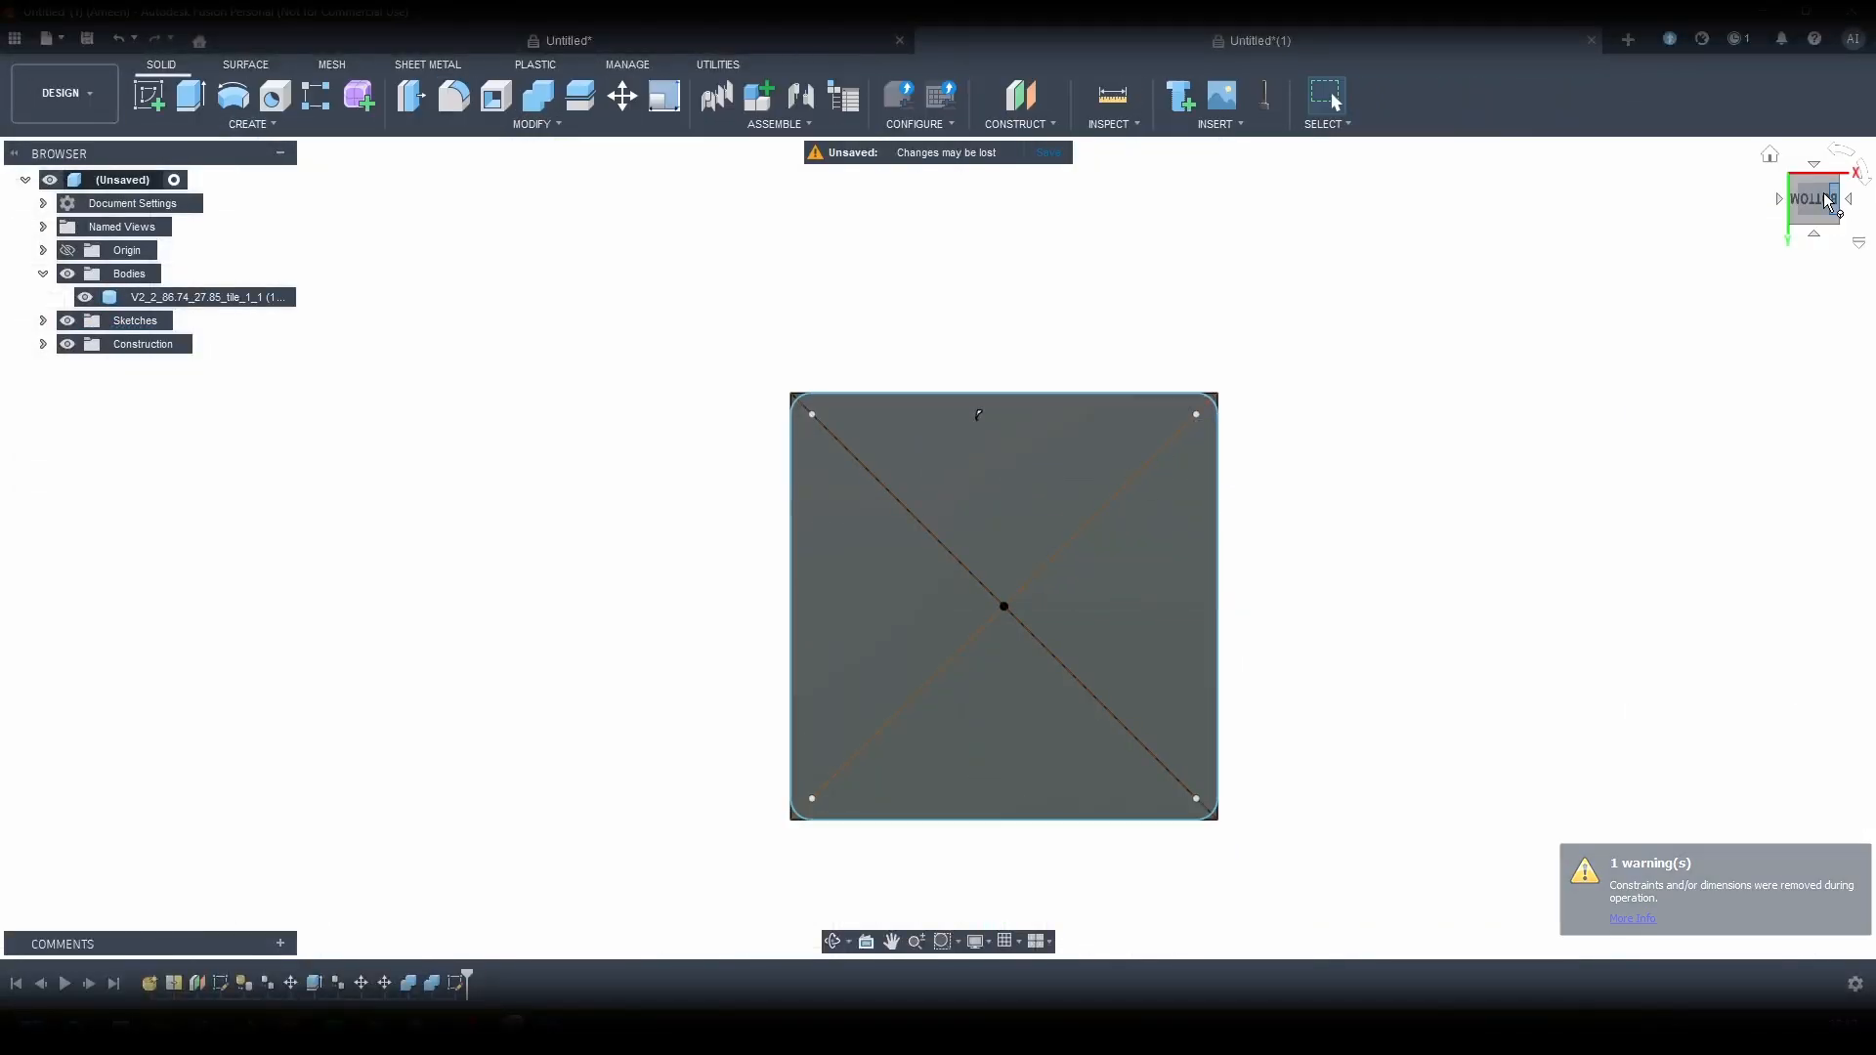
Step: Extrude the rounded square profile up through the terrain body to round off the body's vertical corners
{"action": "key", "text": "e"}
{"action": "left_click_drag", "start_coordinate": [999, 572], "coordinate": [983, 450]}
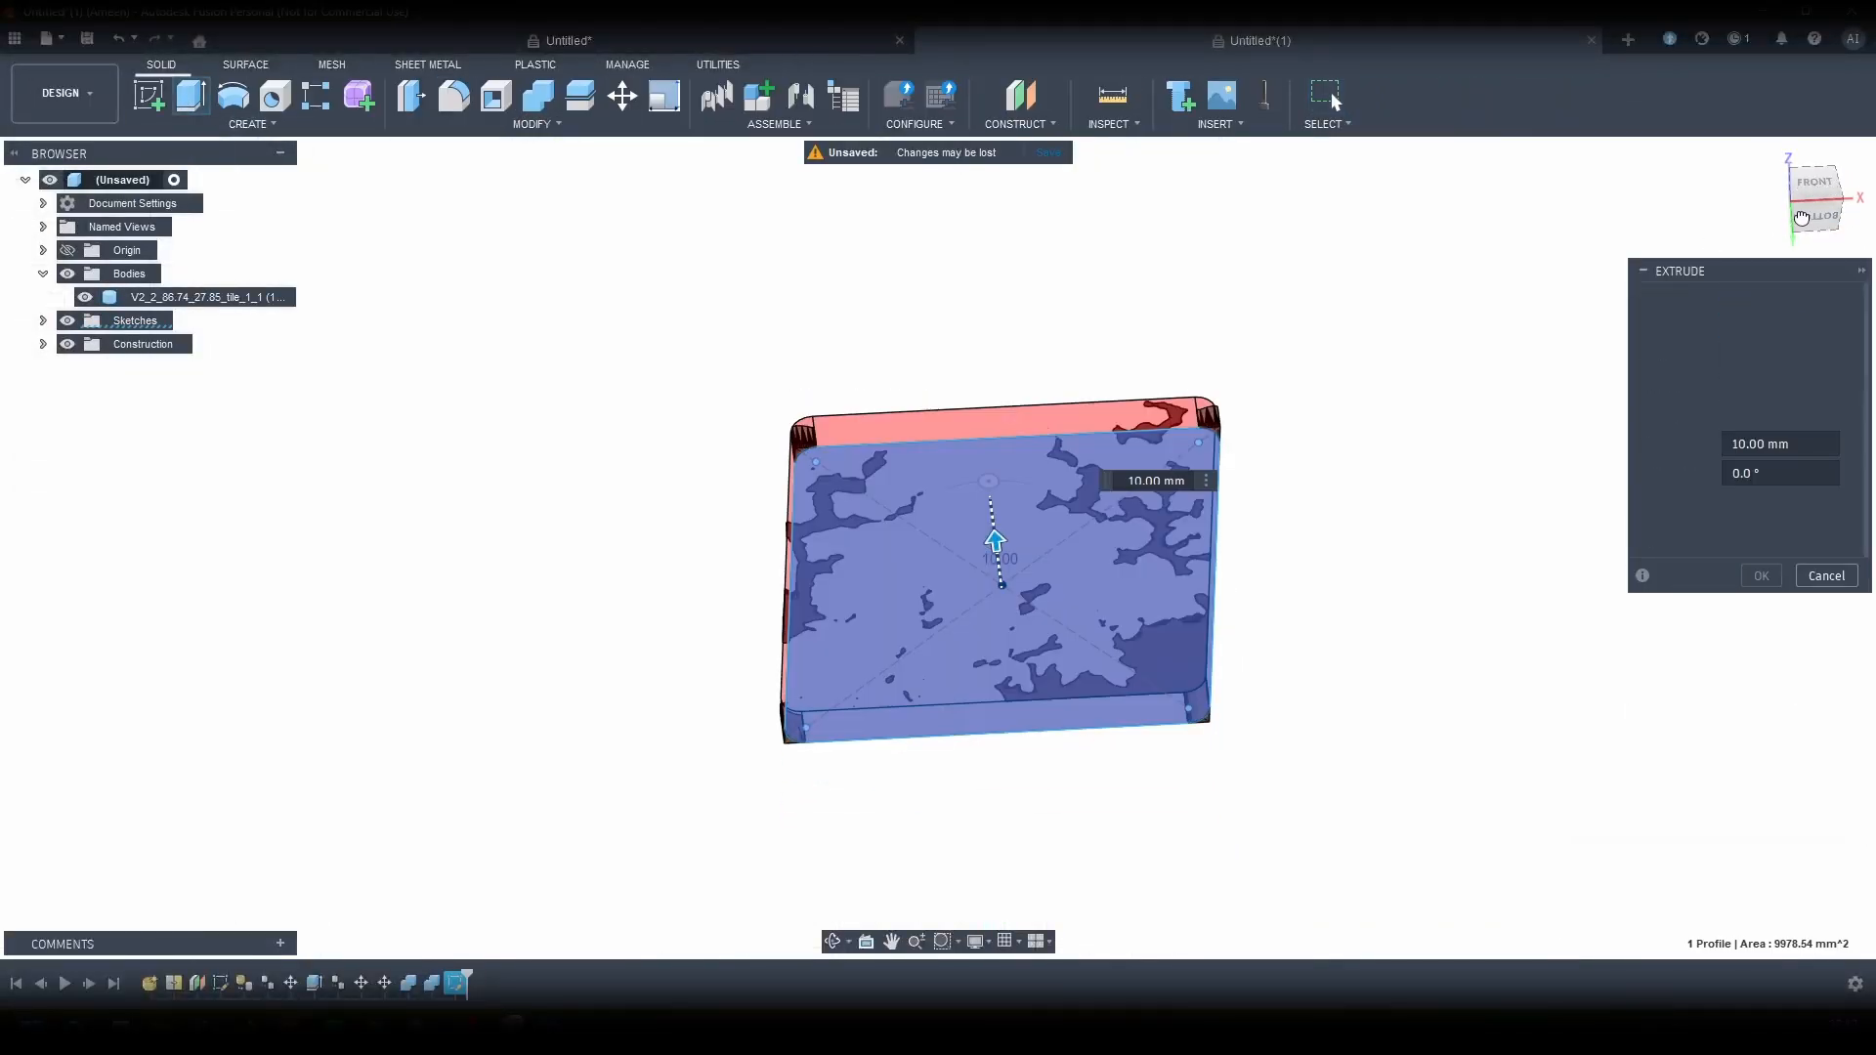
{"action": "left_click_drag", "start_coordinate": [1813, 183], "coordinate": [1808, 220]}
{"action": "left_click", "coordinate": [1780, 512]}
{"action": "left_click", "coordinate": [1768, 588]}
{"action": "scroll", "coordinate": [1110, 561], "scroll_direction": "up", "scroll_amount": 1}
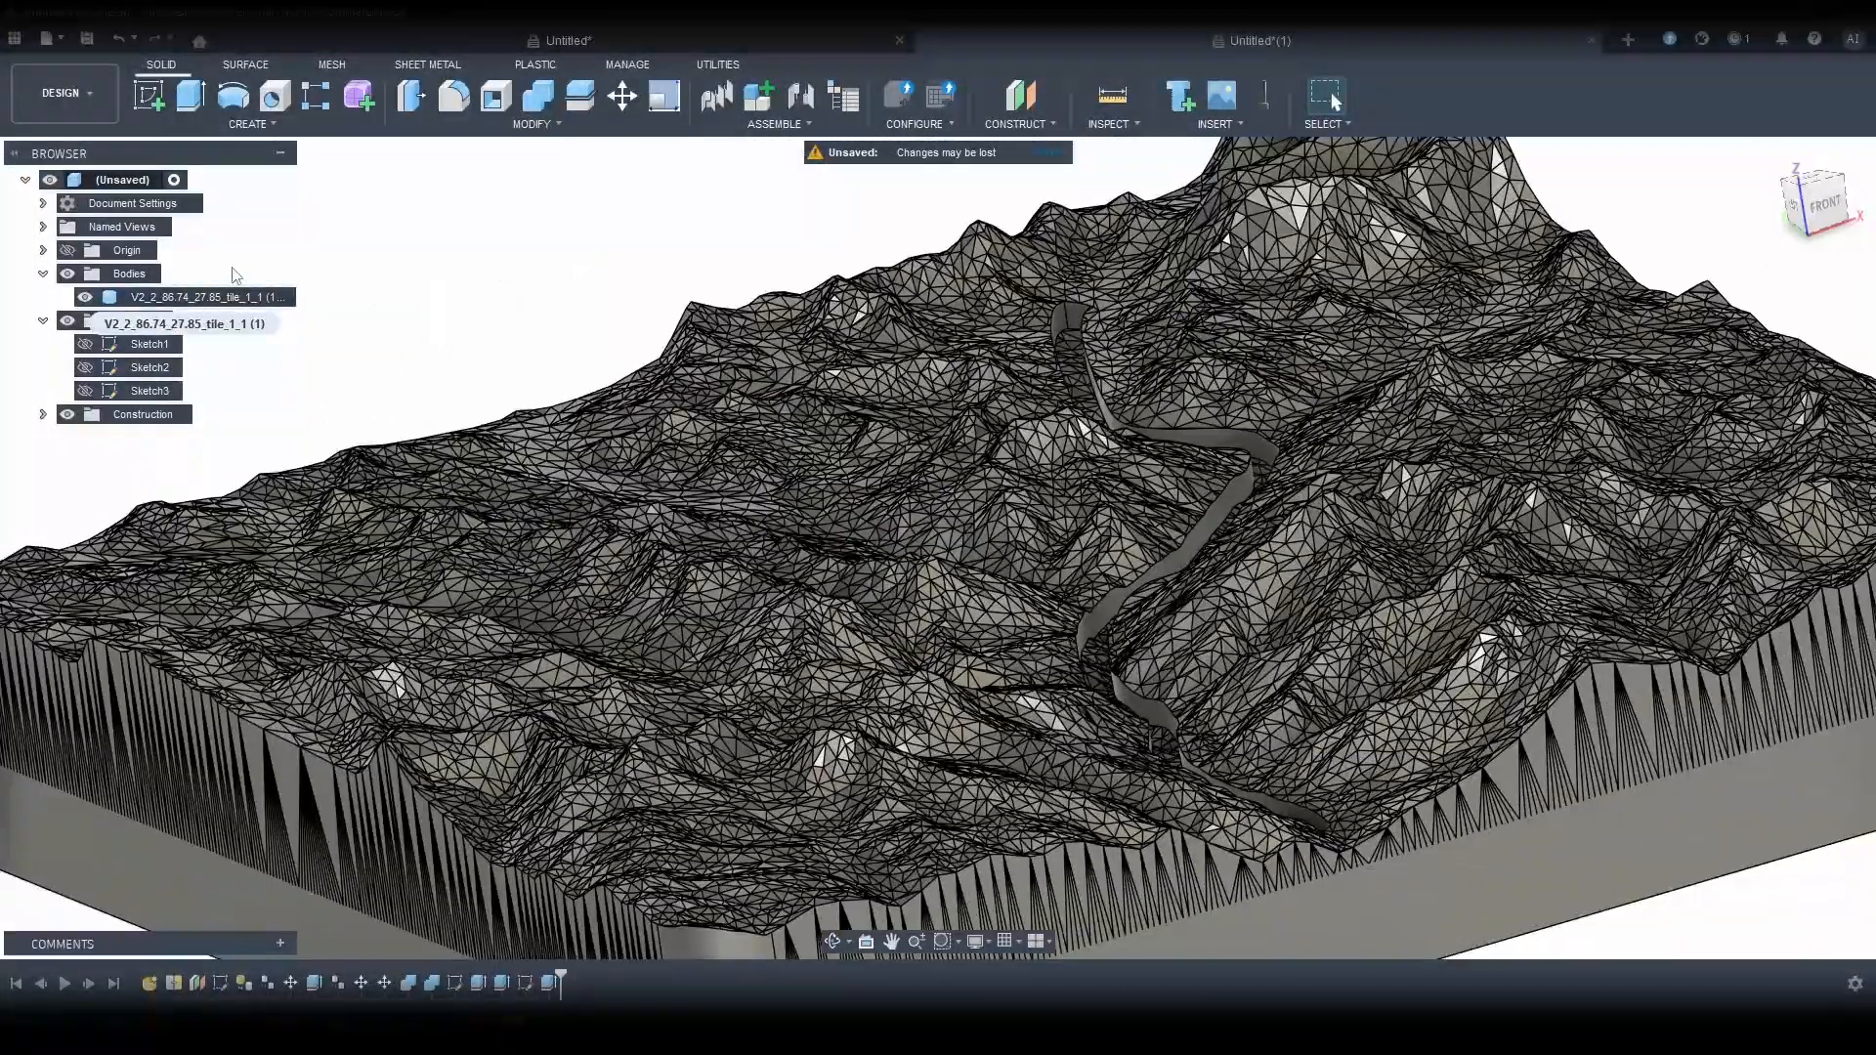
Step: Switch to the Render workspace and open the Appearance library for the terrain body
{"action": "left_click", "coordinate": [60, 92]}
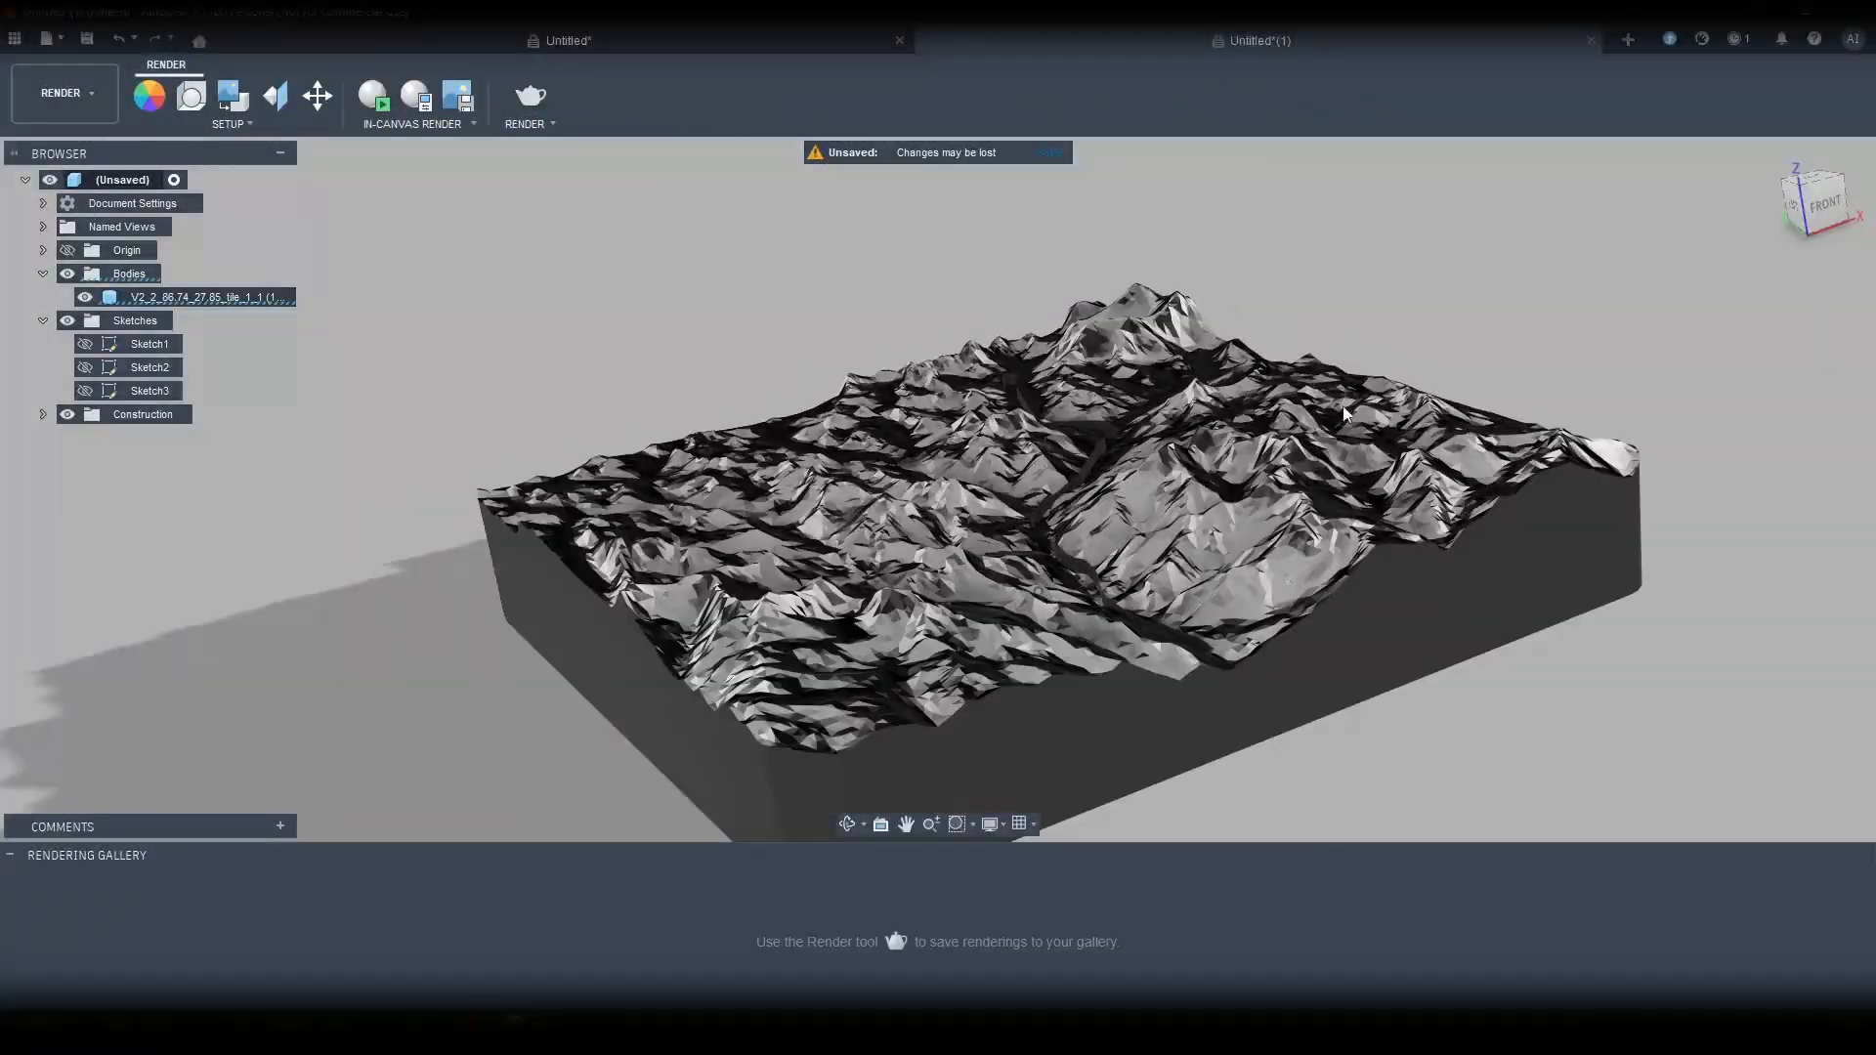
{"action": "key", "text": "a"}
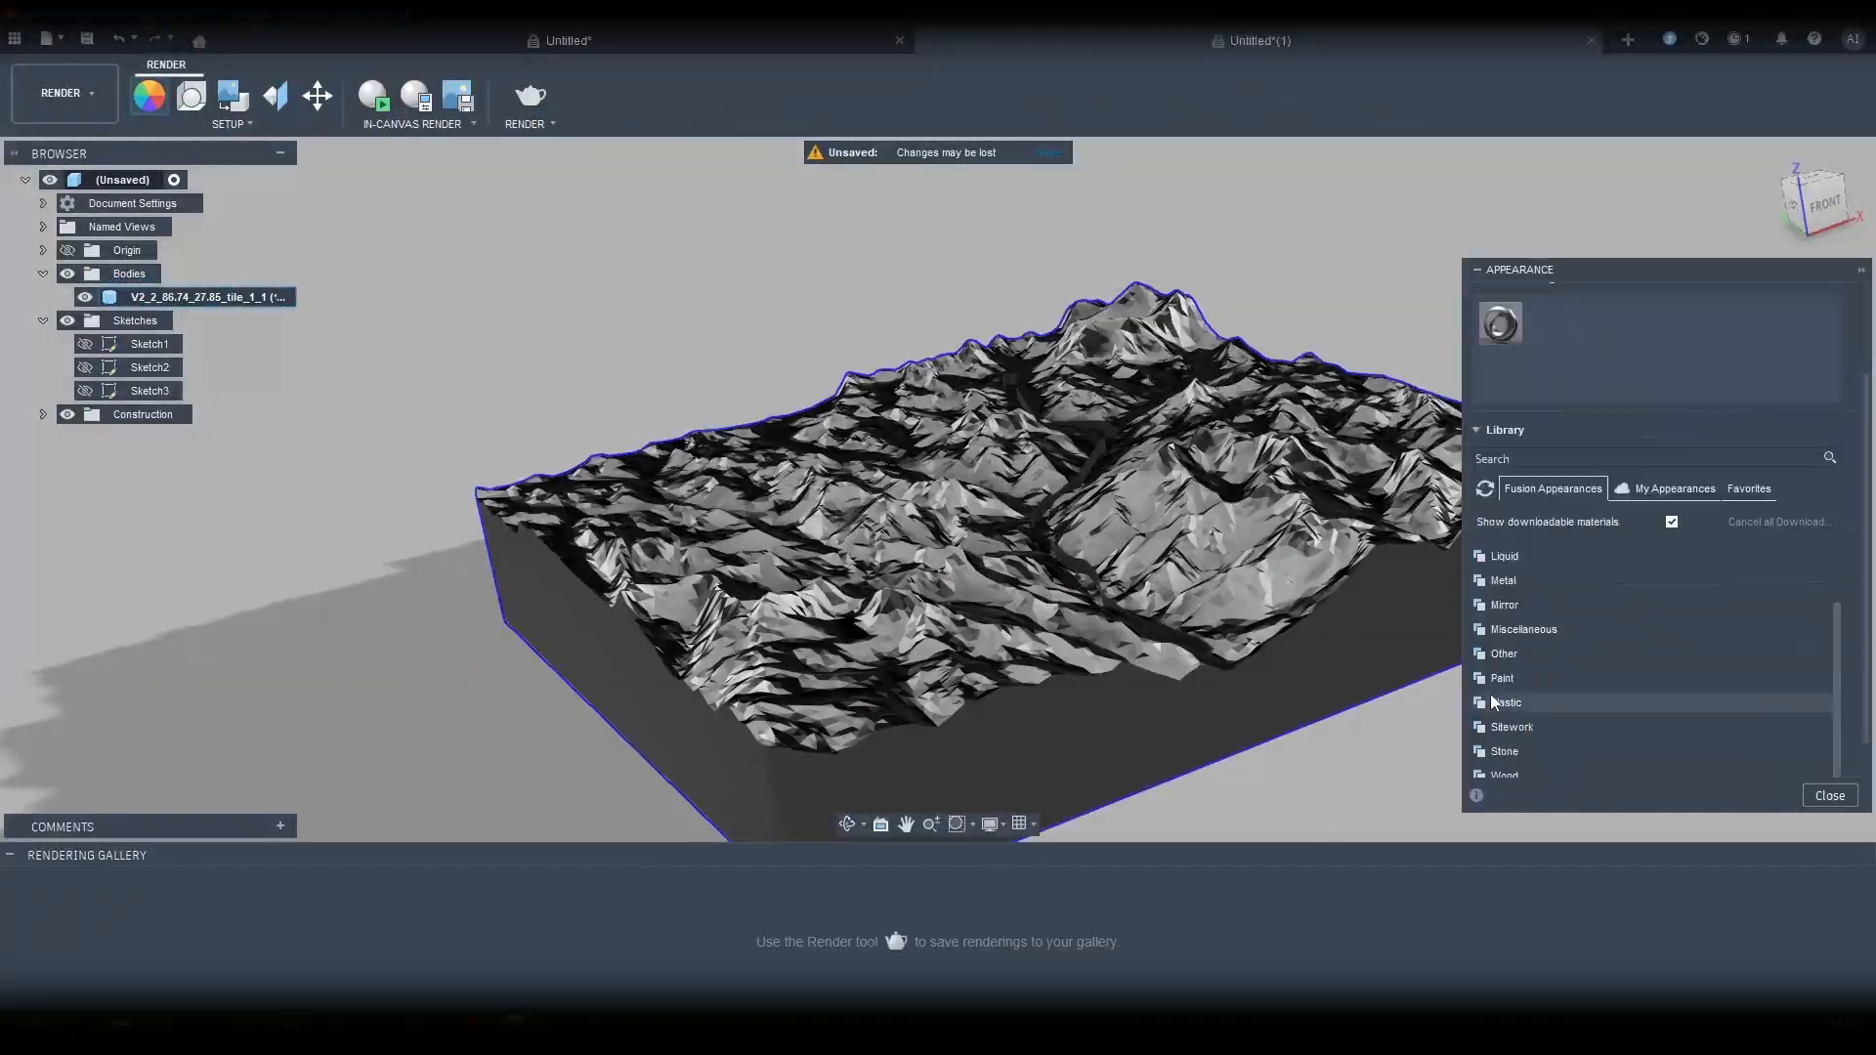